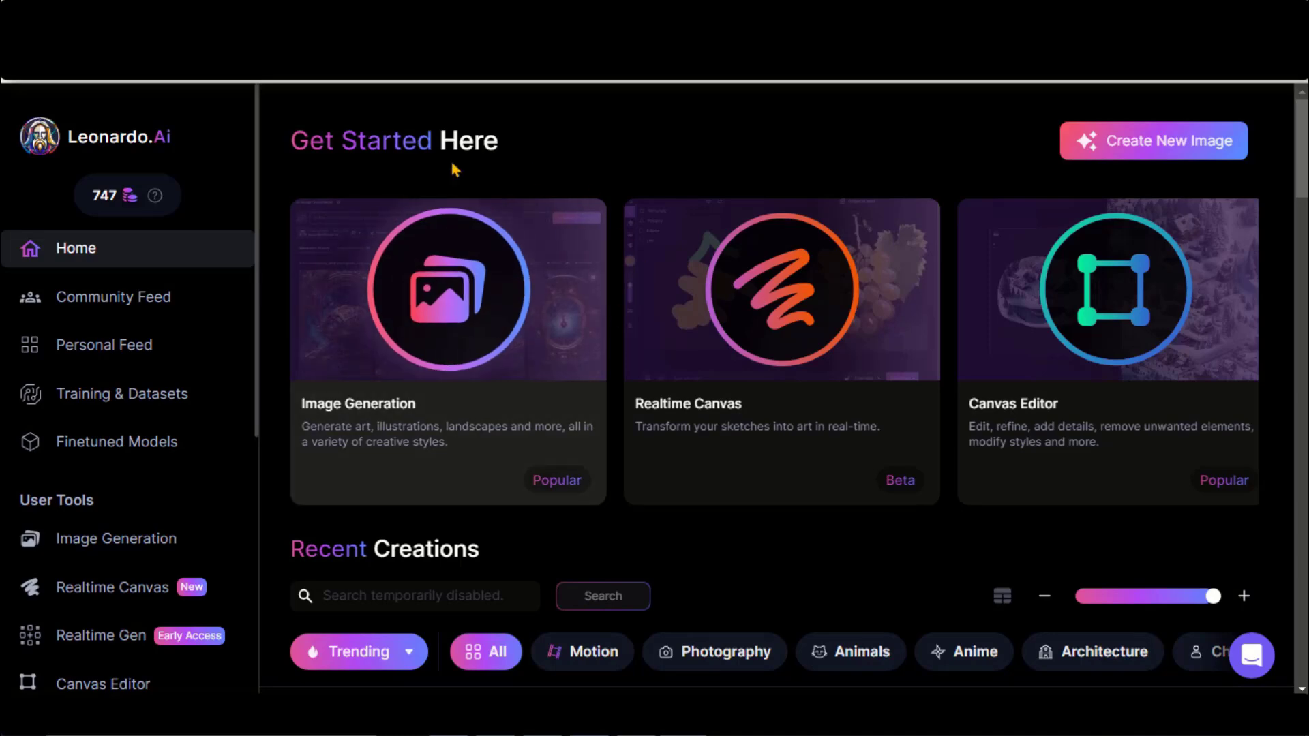
Step: Set the brush colour to orange and shrink the brush size
{"action": "scroll", "coordinate": [91, 371], "scroll_direction": "down", "scroll_amount": 3}
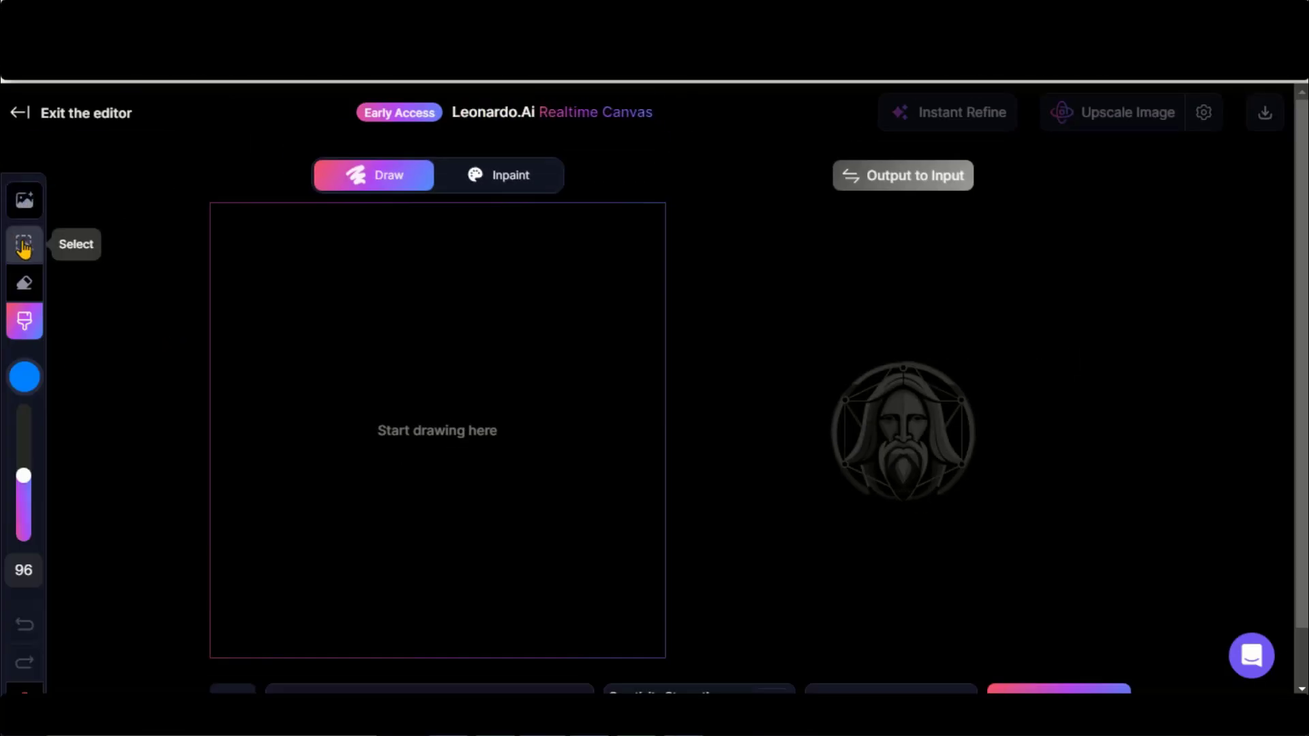
{"action": "left_click", "coordinate": [24, 377]}
{"action": "left_click_drag", "start_coordinate": [182, 416], "coordinate": [91, 417]}
{"action": "left_click", "coordinate": [24, 377]}
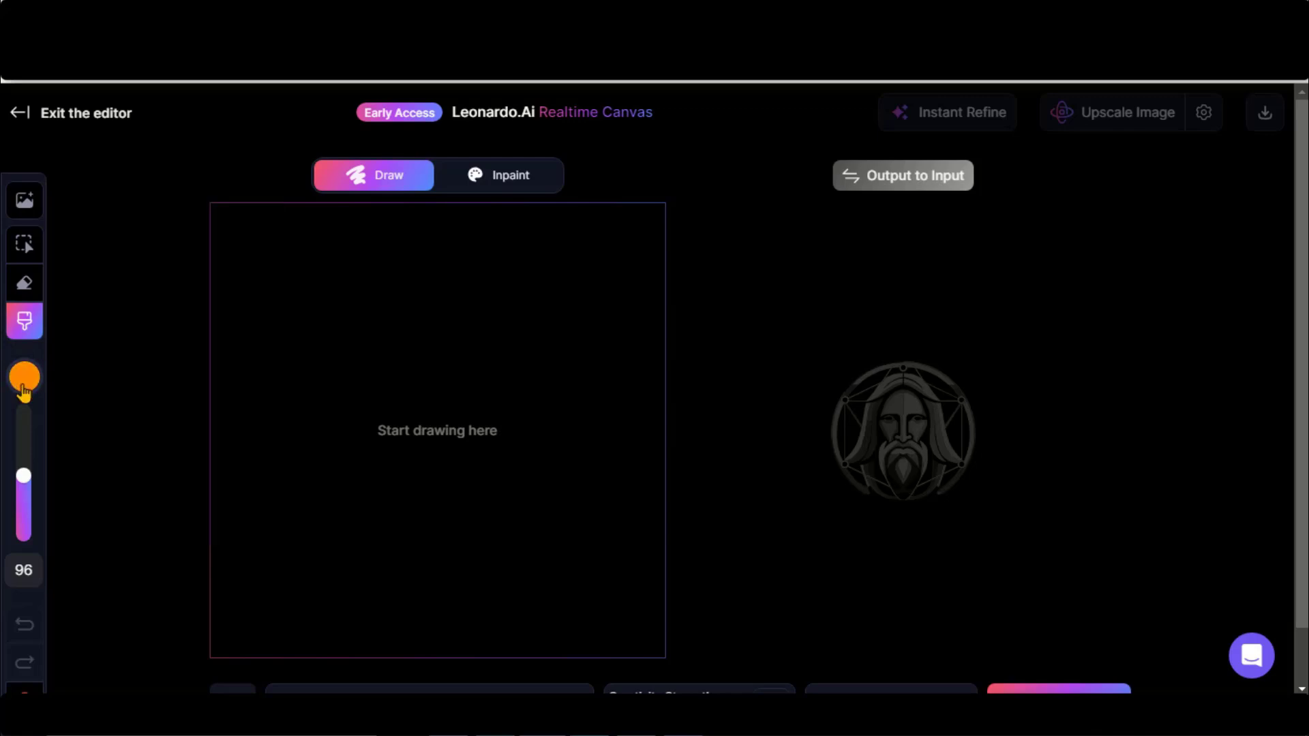
{"action": "left_click_drag", "start_coordinate": [23, 475], "coordinate": [28, 530]}
Step: Set Creativity Strength to 0.55 and choose the Anime style preset
{"action": "scroll", "coordinate": [306, 686], "scroll_direction": "down", "scroll_amount": 1}
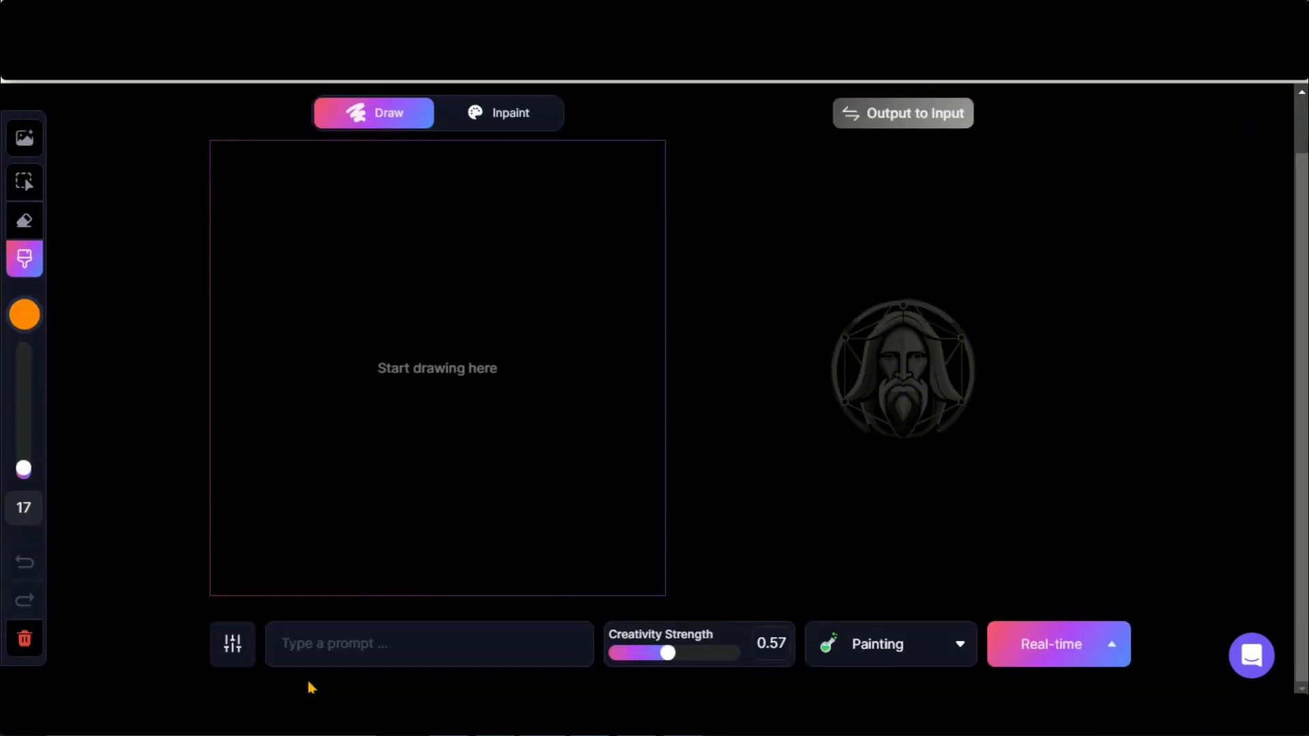
{"action": "left_click", "coordinate": [462, 640]}
{"action": "mouse_move", "coordinate": [672, 667]}
{"action": "left_mouse_down"}
{"action": "mouse_move", "coordinate": [715, 668]}
{"action": "mouse_move", "coordinate": [667, 672]}
{"action": "left_mouse_up"}
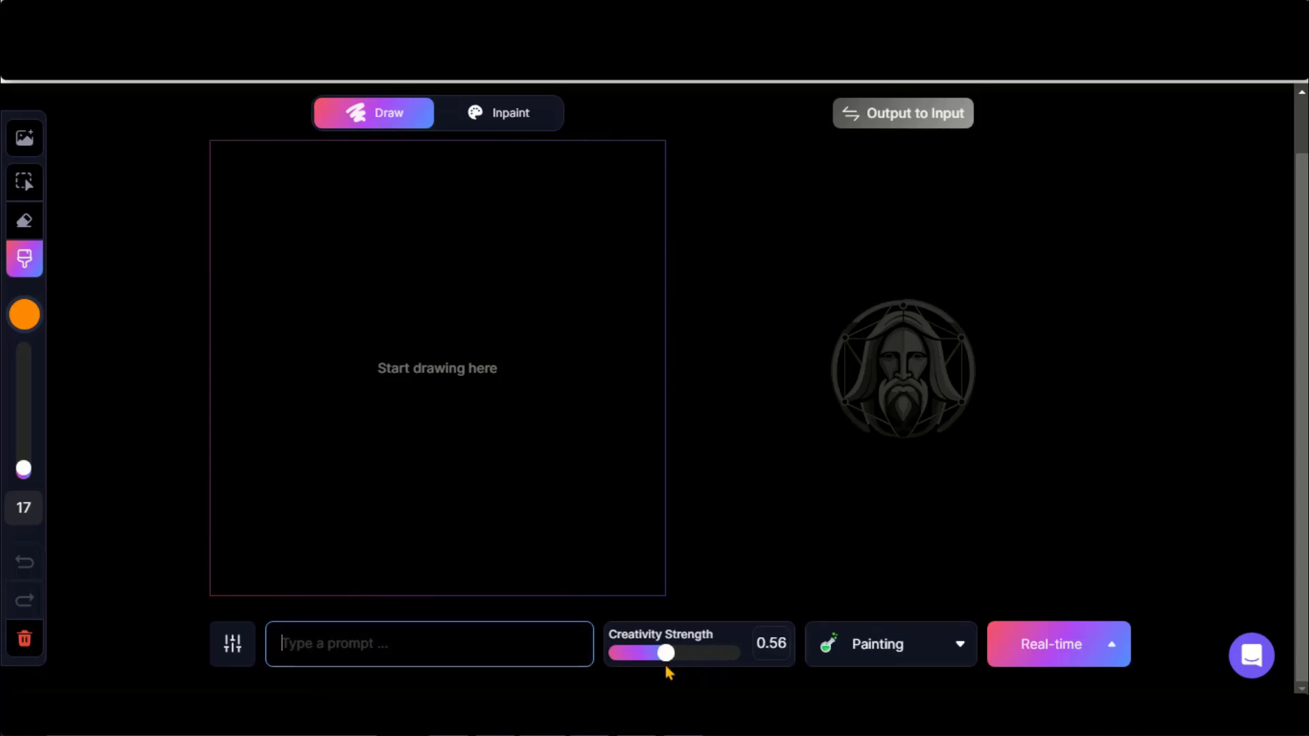
{"action": "left_click", "coordinate": [904, 656]}
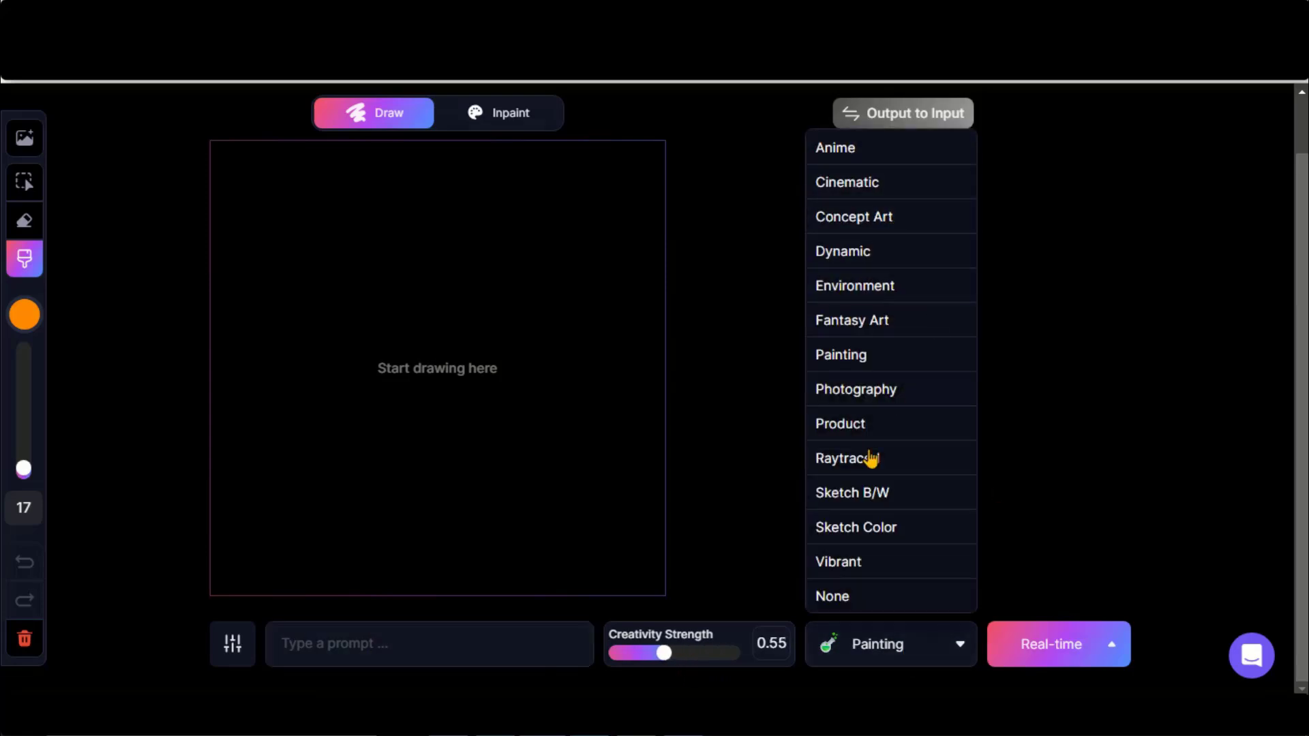
{"action": "left_click", "coordinate": [860, 600]}
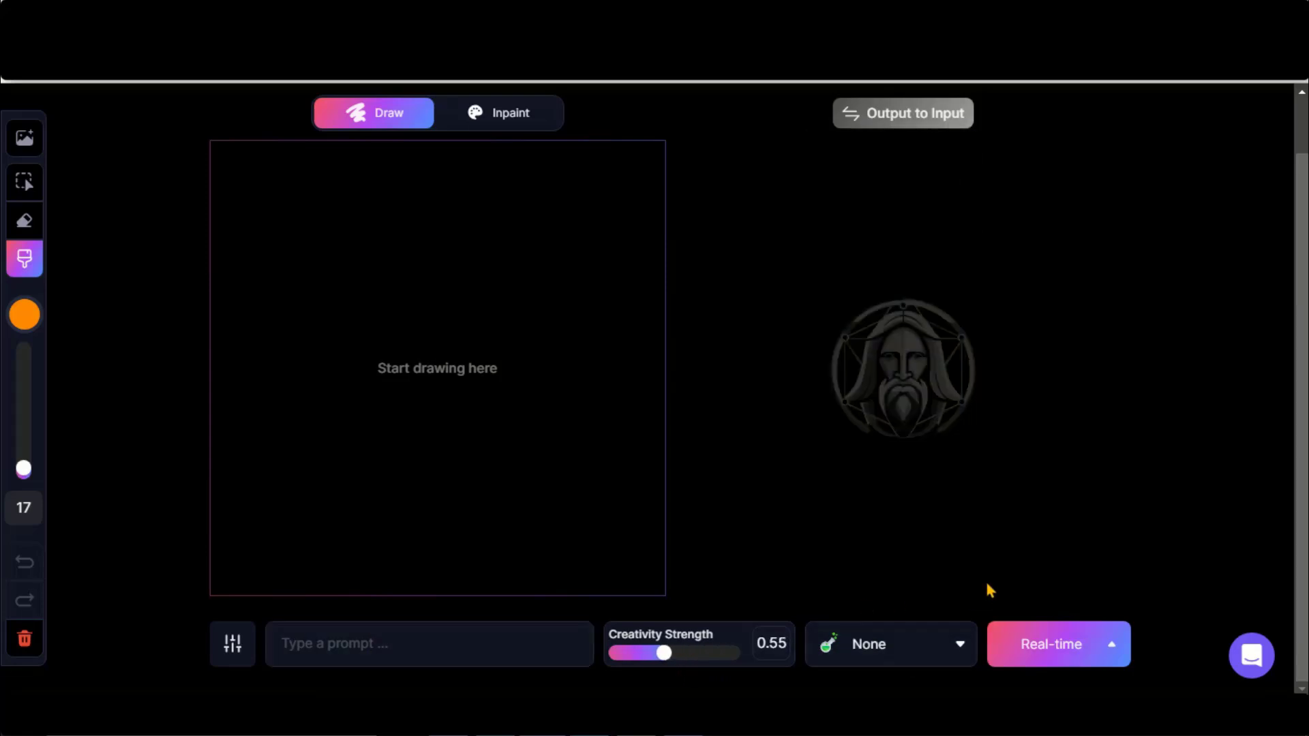
{"action": "left_click", "coordinate": [1114, 648]}
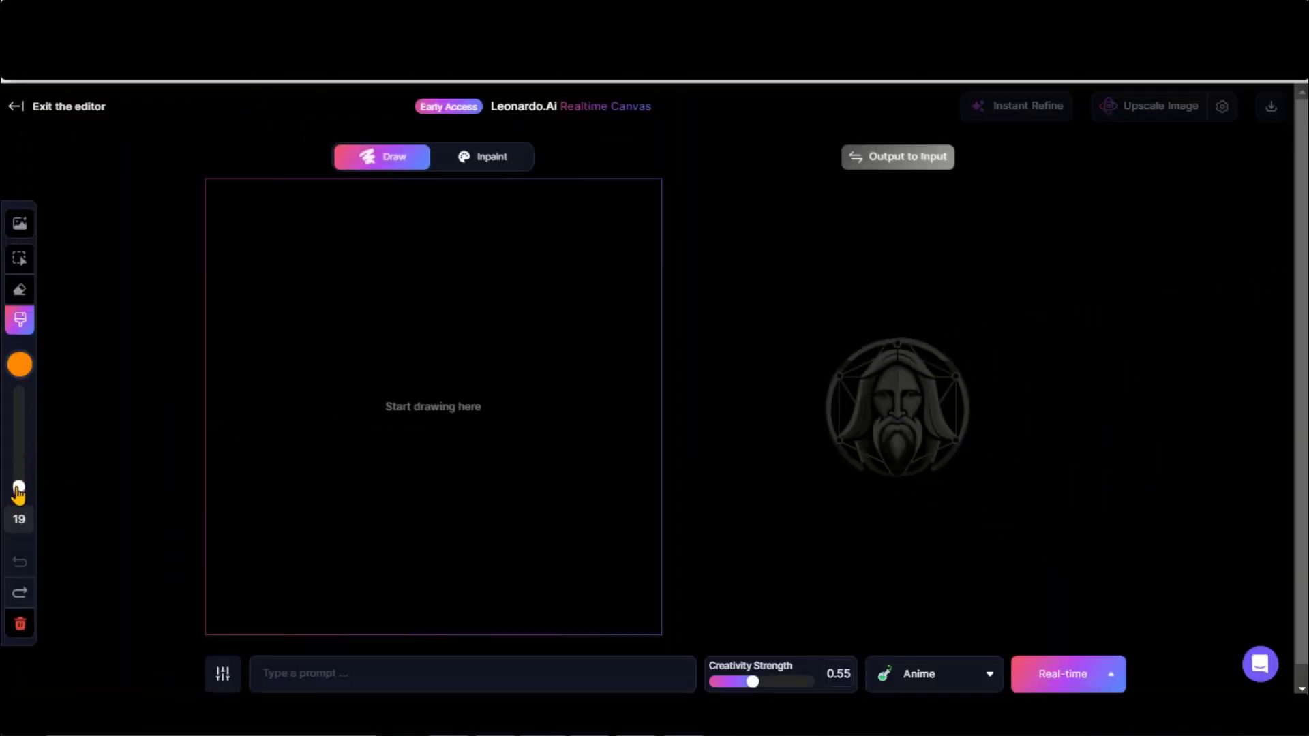
Step: Make the brush size 197 and bright cyan #00FFE1
{"action": "left_click_drag", "start_coordinate": [18, 488], "coordinate": [20, 386]}
{"action": "left_click", "coordinate": [17, 372]}
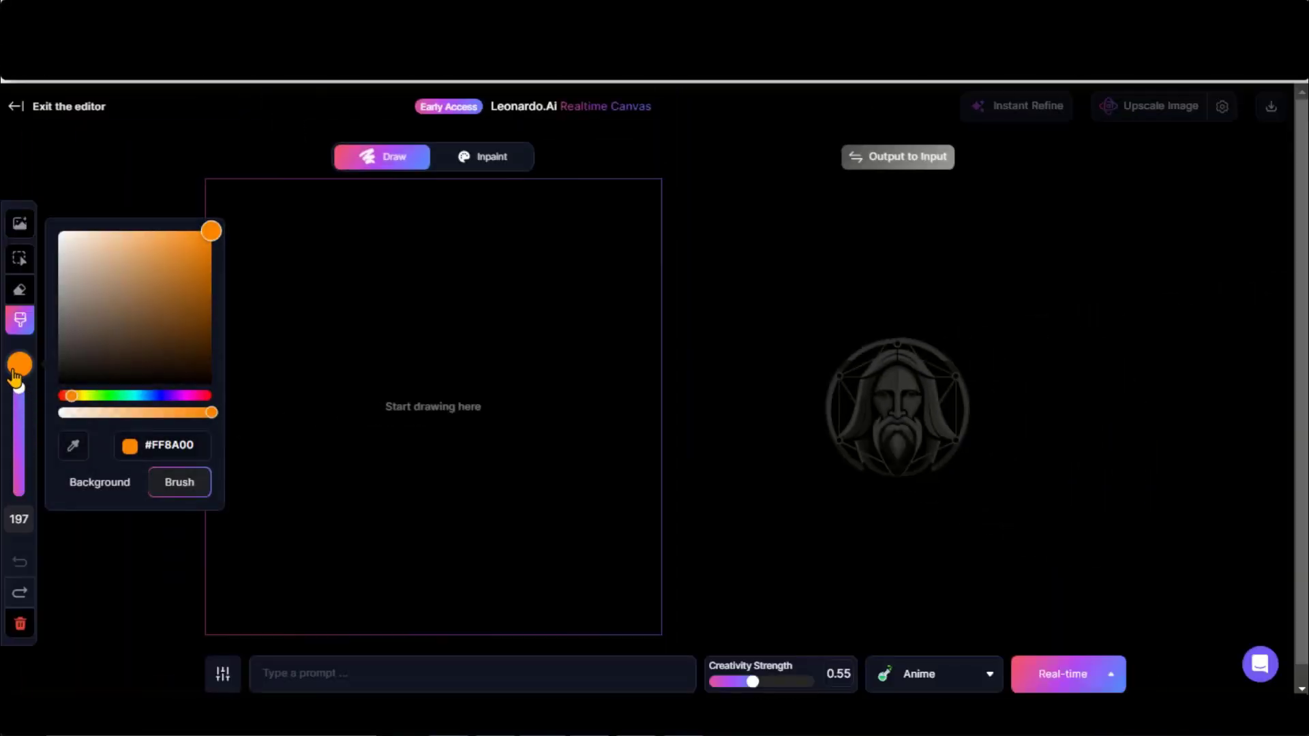
{"action": "left_click_drag", "start_coordinate": [127, 399], "coordinate": [133, 398]}
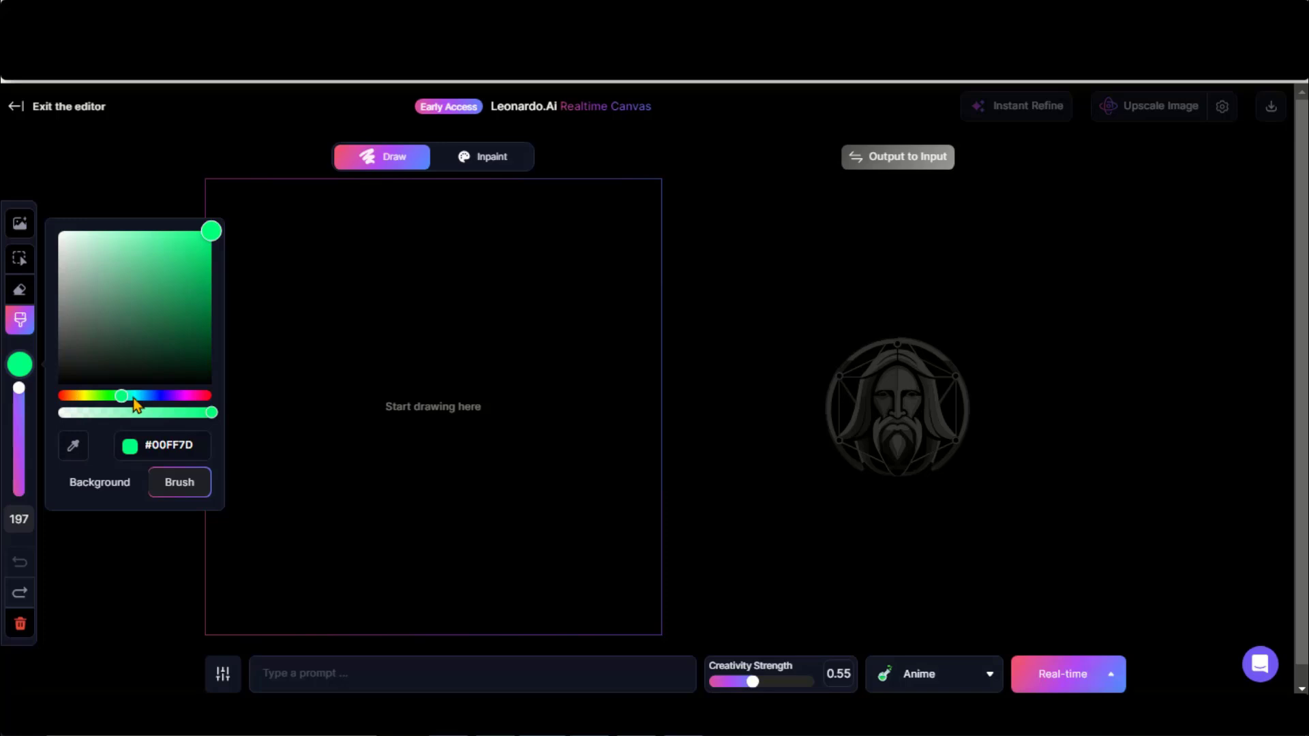
{"action": "left_click", "coordinate": [194, 306]}
{"action": "left_click_drag", "start_coordinate": [194, 305], "coordinate": [210, 233]}
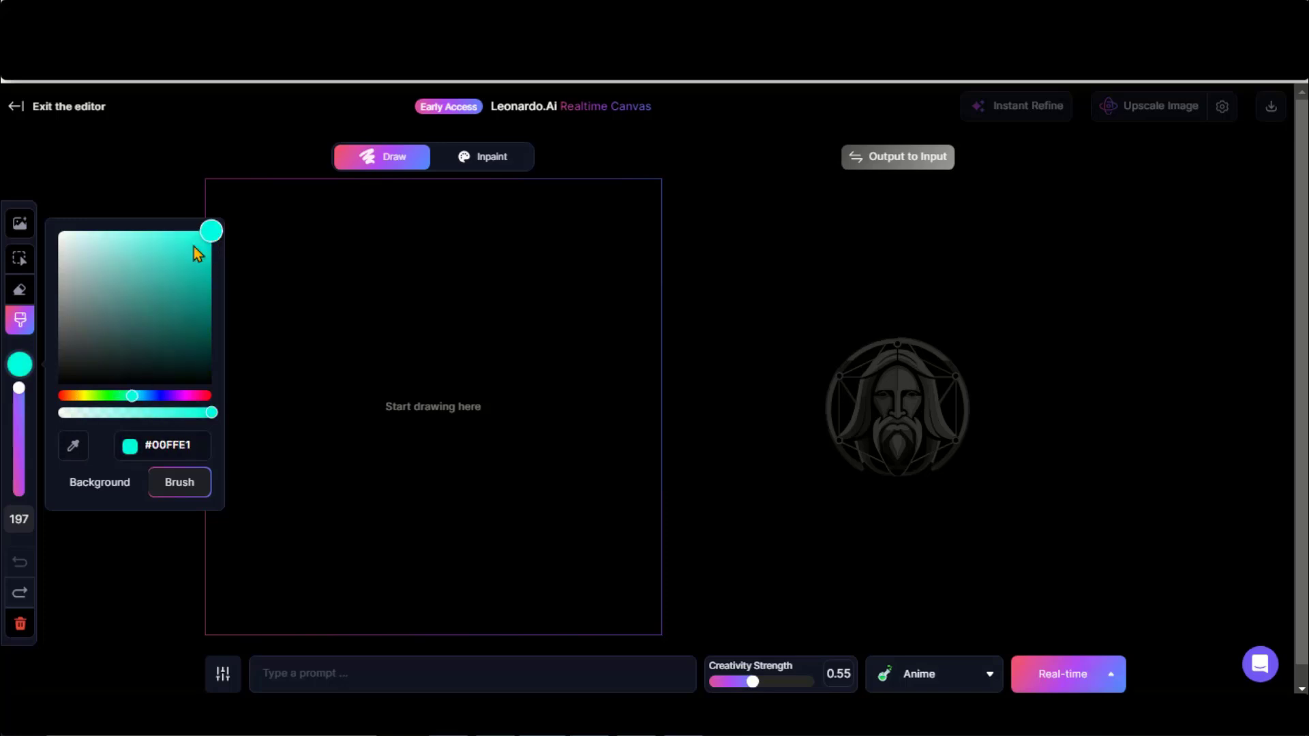
{"action": "left_click", "coordinate": [20, 368]}
Step: Stamp a large cyan circle and move it toward the canvas centre
{"action": "left_click", "coordinate": [360, 366]}
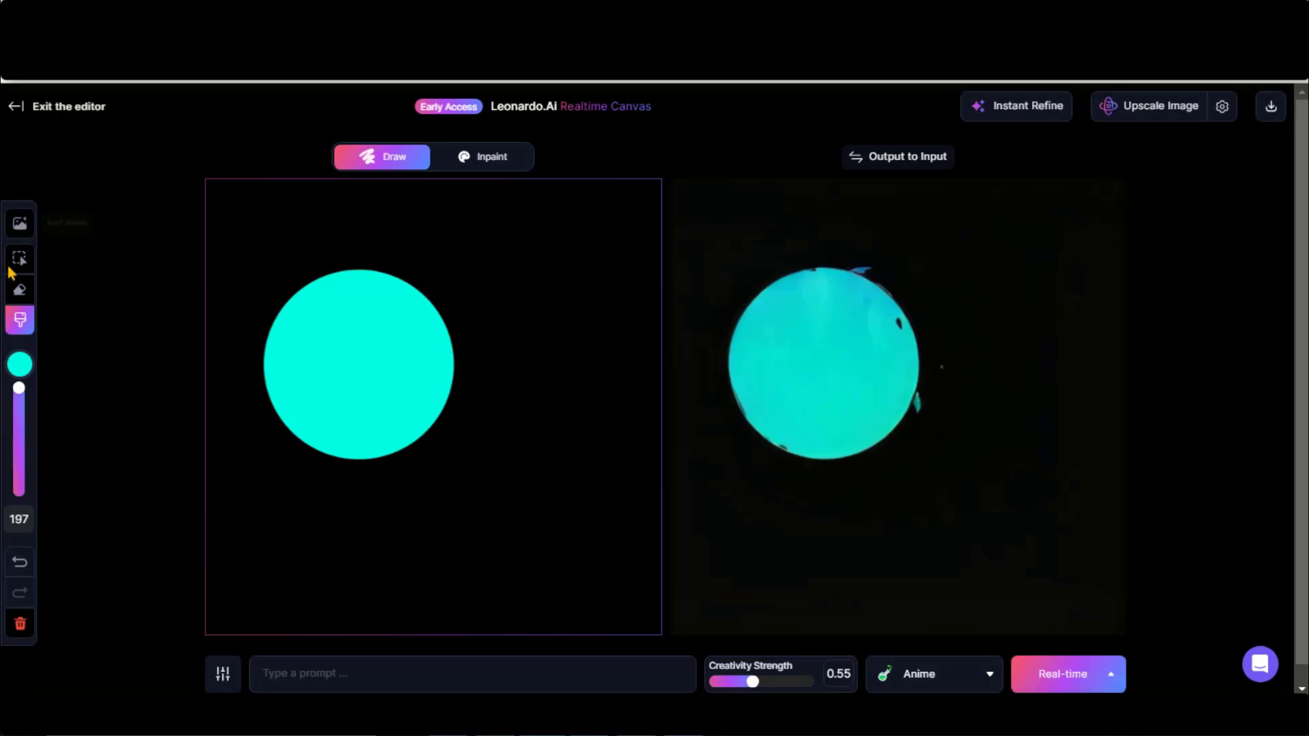
{"action": "left_click", "coordinate": [19, 258]}
{"action": "left_click_drag", "start_coordinate": [331, 362], "coordinate": [388, 381]}
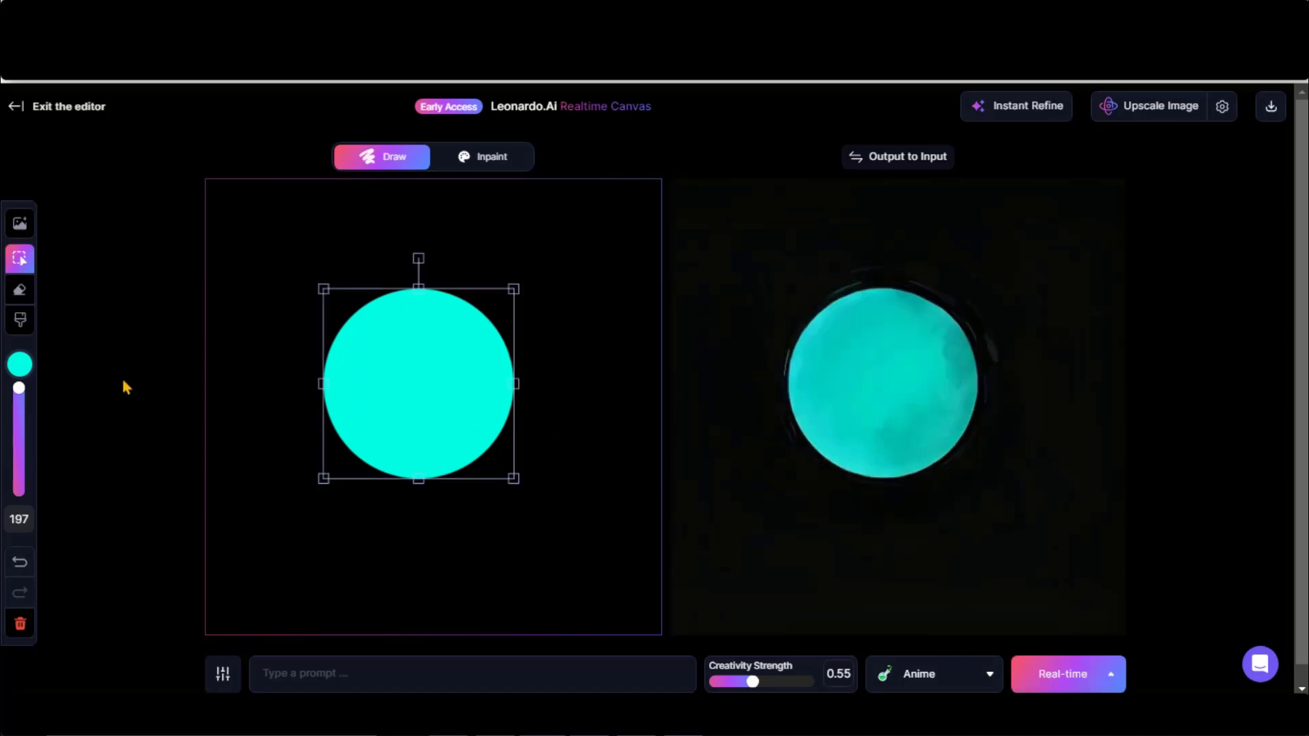
Step: Switch to a smaller black brush
{"action": "left_click_drag", "start_coordinate": [20, 390], "coordinate": [19, 473]}
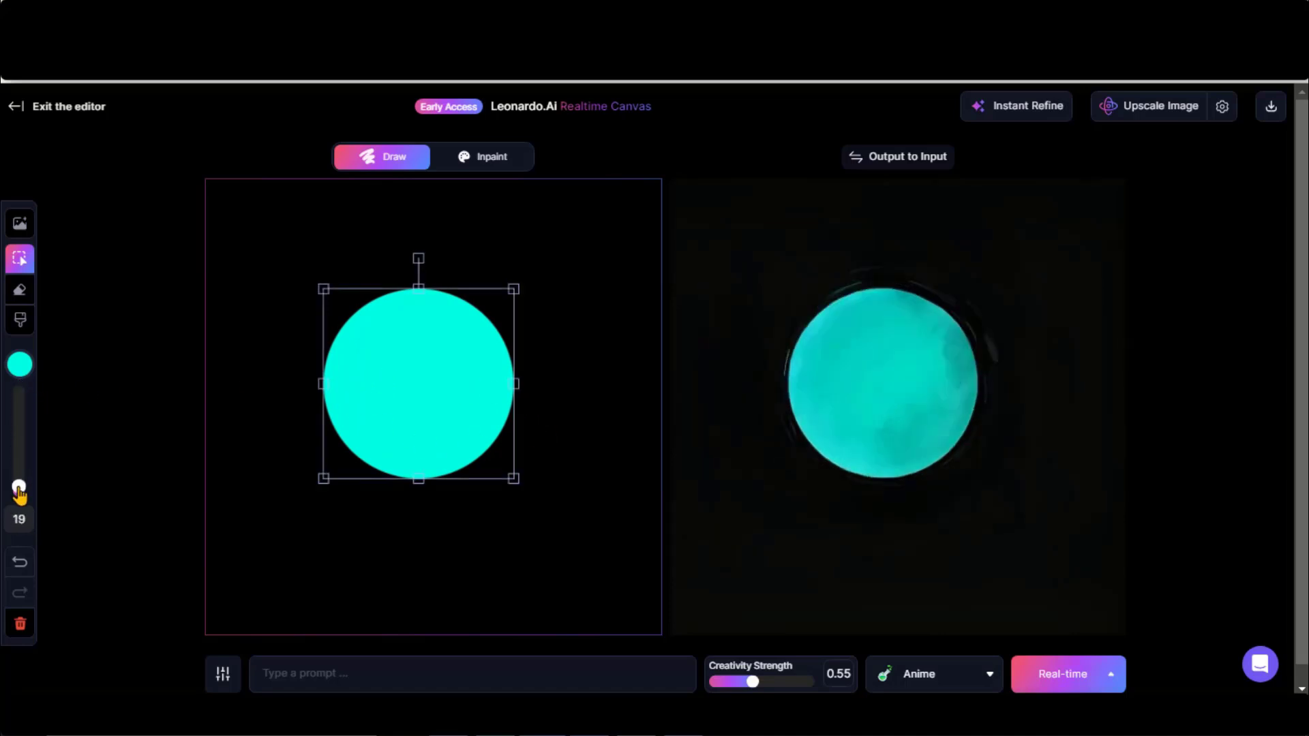
{"action": "left_click", "coordinate": [26, 371]}
{"action": "left_click_drag", "start_coordinate": [209, 240], "coordinate": [64, 380]}
Step: Paint black eyes, then a nose and smile with a thinner brush on the circle
{"action": "left_click", "coordinate": [20, 320]}
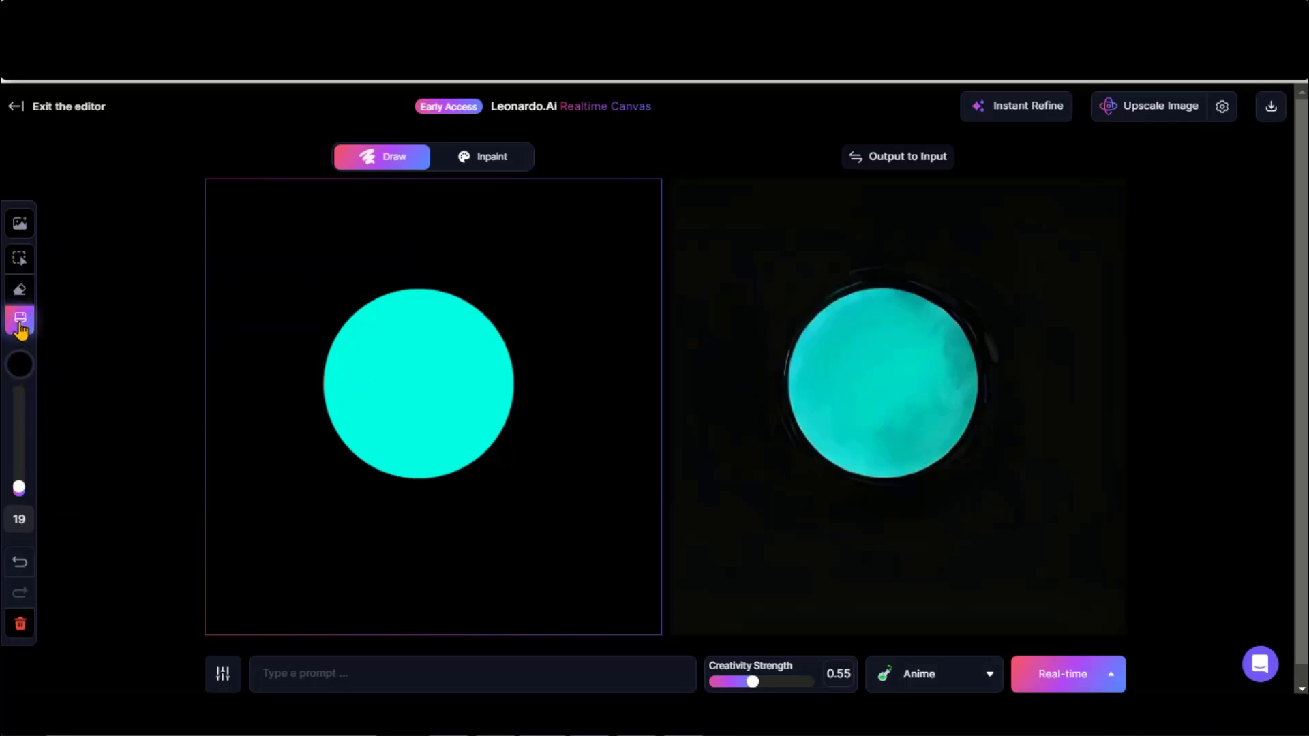
{"action": "left_click", "coordinate": [411, 378]}
{"action": "left_click", "coordinate": [362, 355]}
{"action": "left_click", "coordinate": [463, 356]}
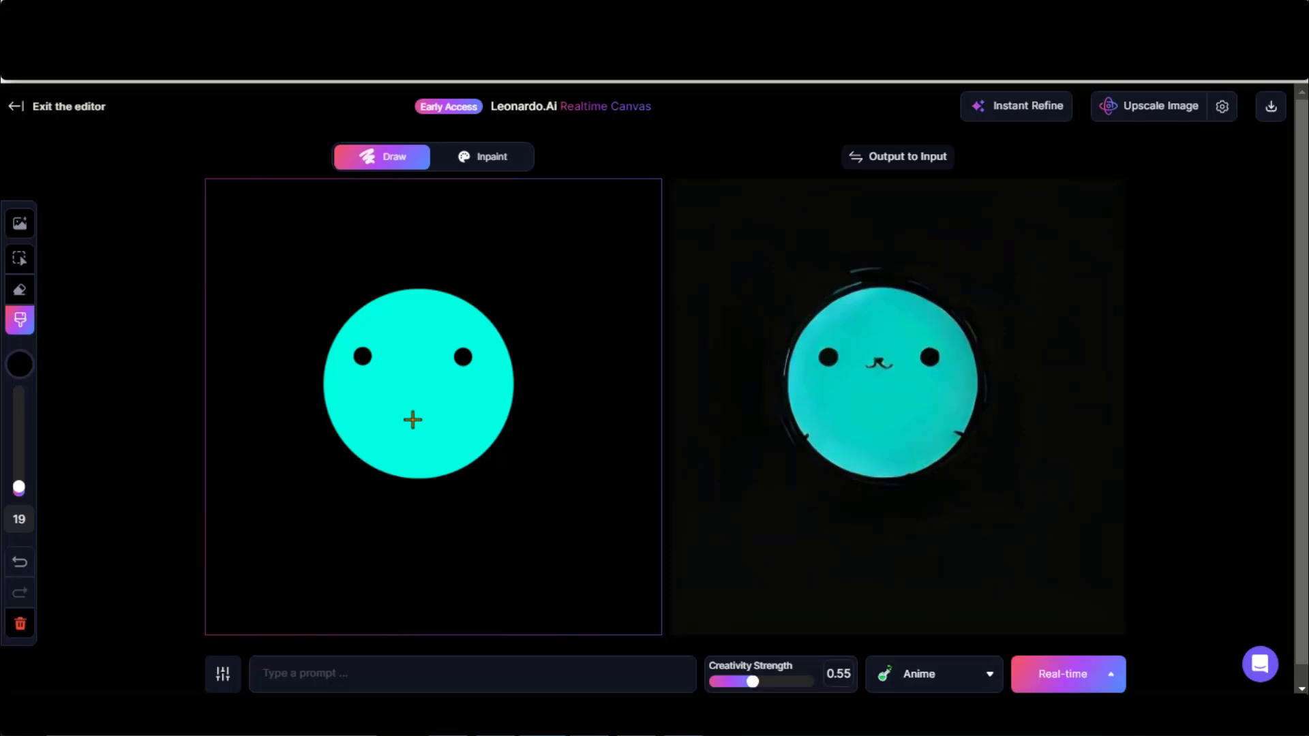
{"action": "mouse_move", "coordinate": [349, 390]}
{"action": "left_mouse_down"}
{"action": "mouse_move", "coordinate": [439, 432]}
{"action": "mouse_move", "coordinate": [492, 381]}
{"action": "left_mouse_up"}
{"action": "left_click", "coordinate": [19, 562]}
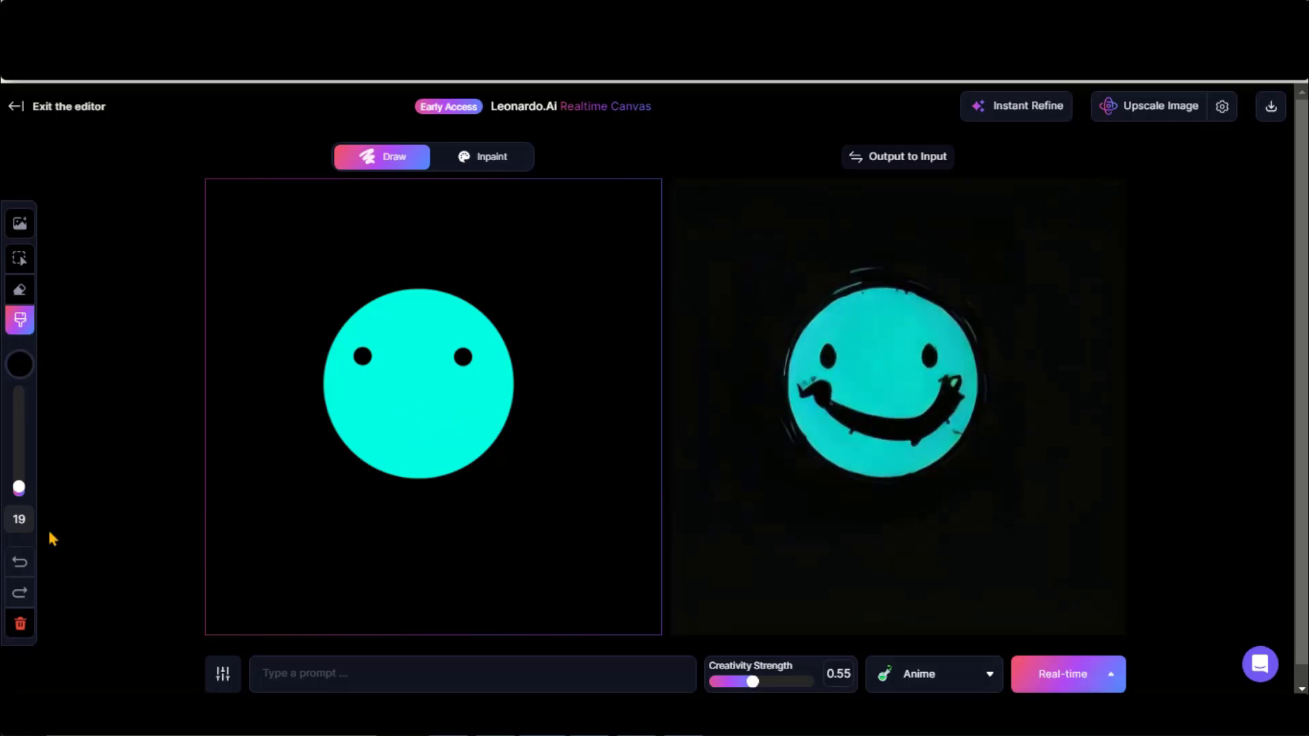
{"action": "left_click_drag", "start_coordinate": [19, 488], "coordinate": [21, 499]}
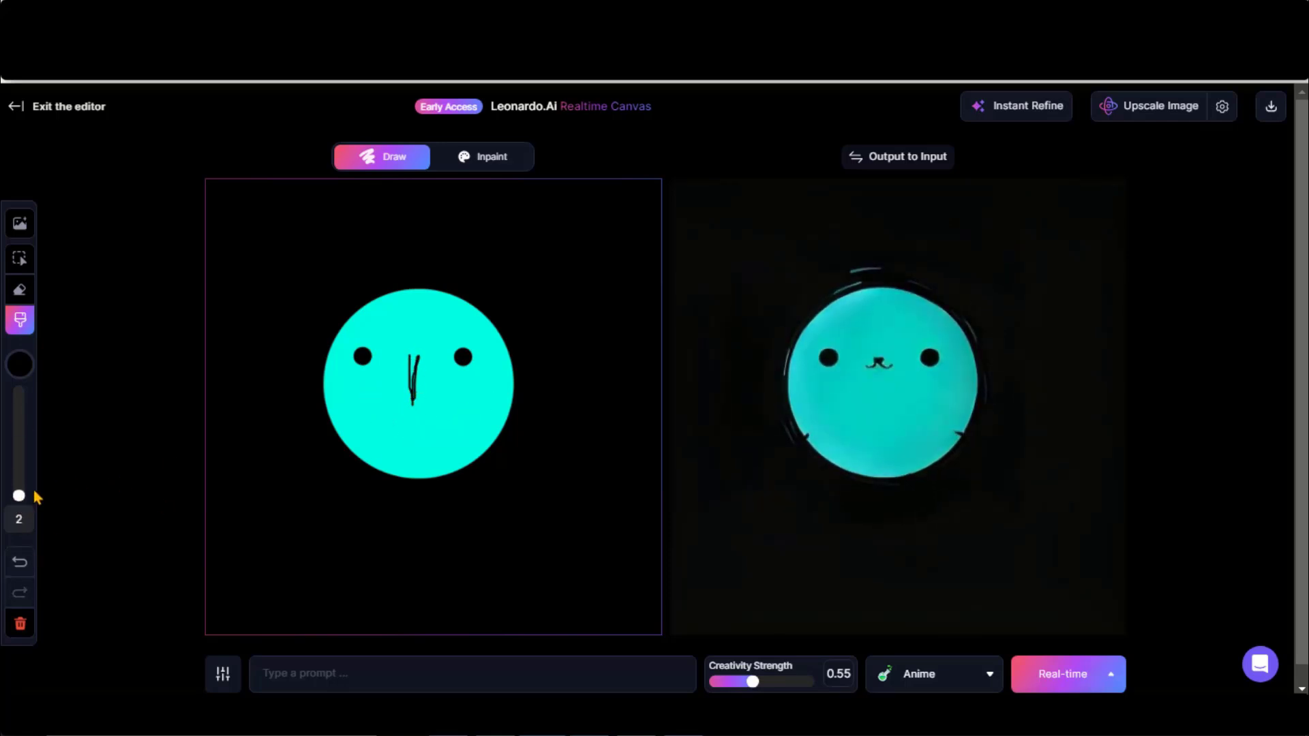
{"action": "mouse_move", "coordinate": [412, 349]}
{"action": "left_mouse_down"}
{"action": "mouse_move", "coordinate": [411, 422]}
{"action": "mouse_move", "coordinate": [463, 424]}
{"action": "left_mouse_up"}
Step: Enter the prompt 'a smiley face', then replace it with 'an alien face'
{"action": "left_click", "coordinate": [340, 682]}
{"action": "type", "text": "a simly"}
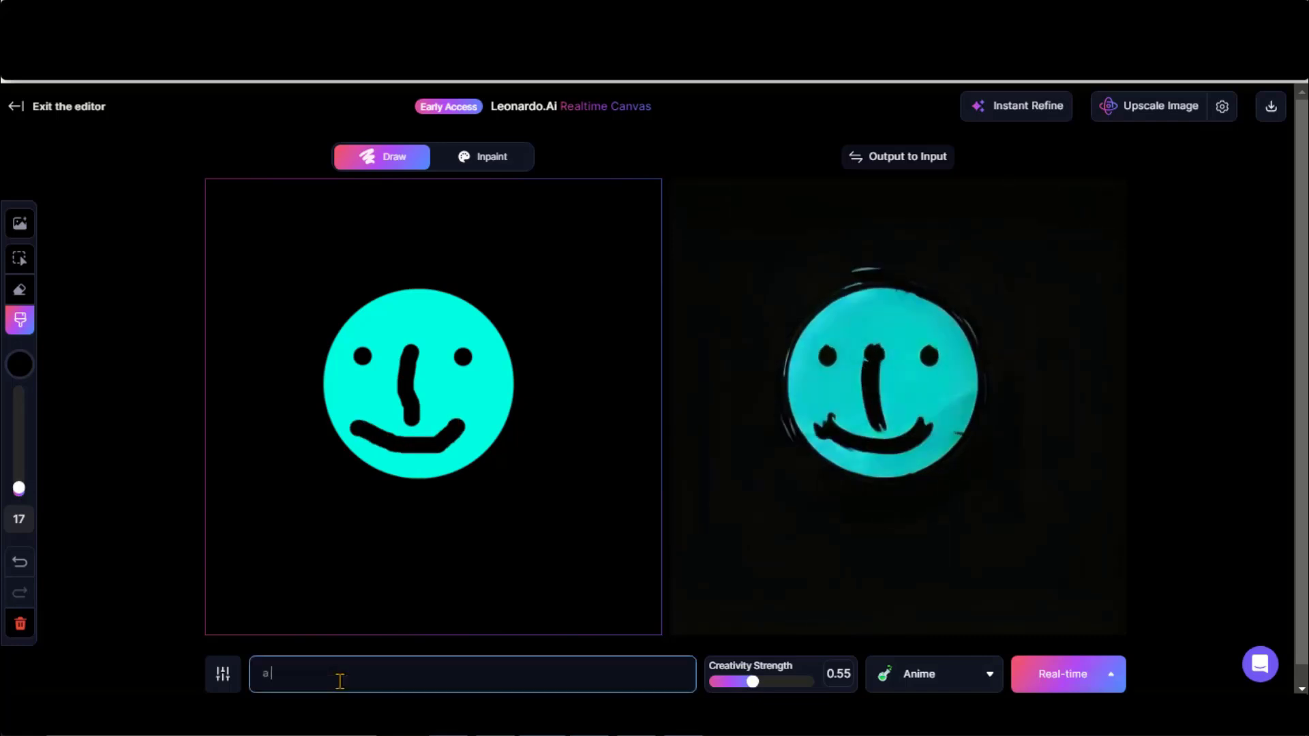
{"action": "key", "text": "BackSpace"}
{"action": "key", "text": "BackSpace"}
{"action": "key", "text": "BackSpace"}
{"action": "key", "text": "BackSpace"}
{"action": "type", "text": "miley face"}
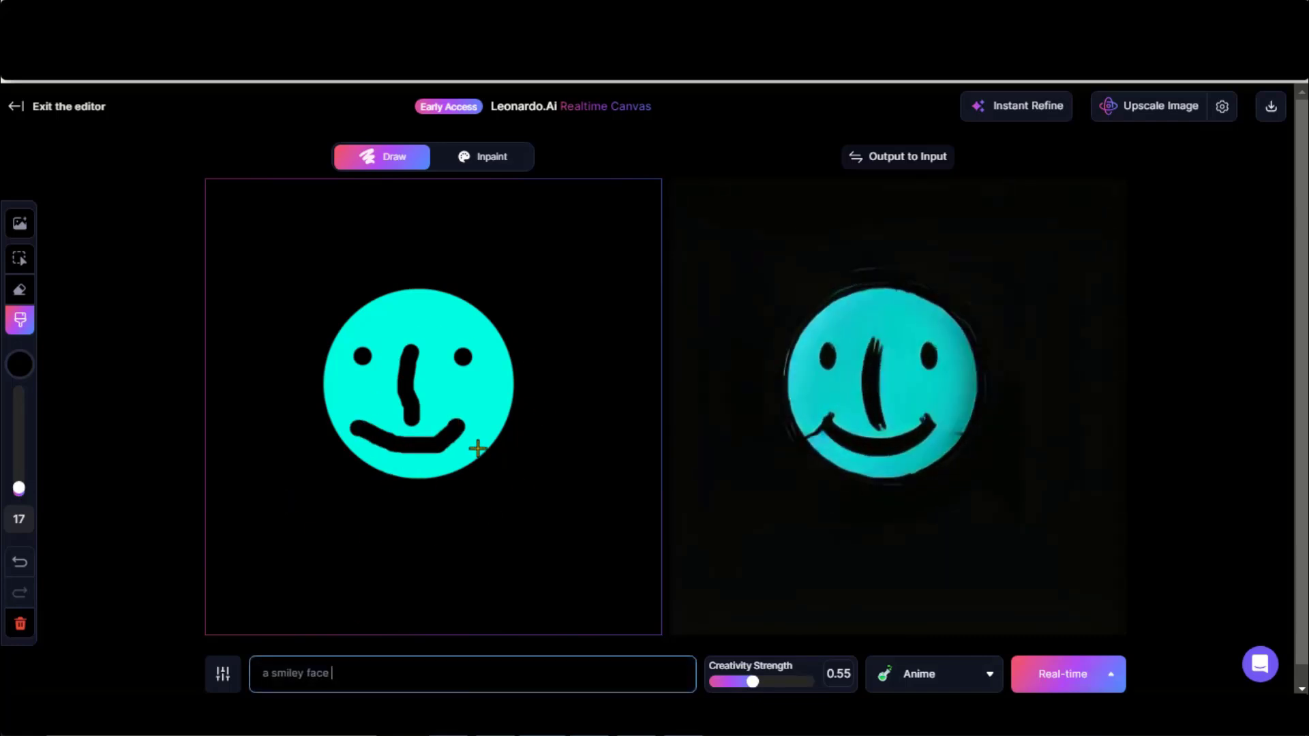
{"action": "triple_click", "coordinate": [256, 673]}
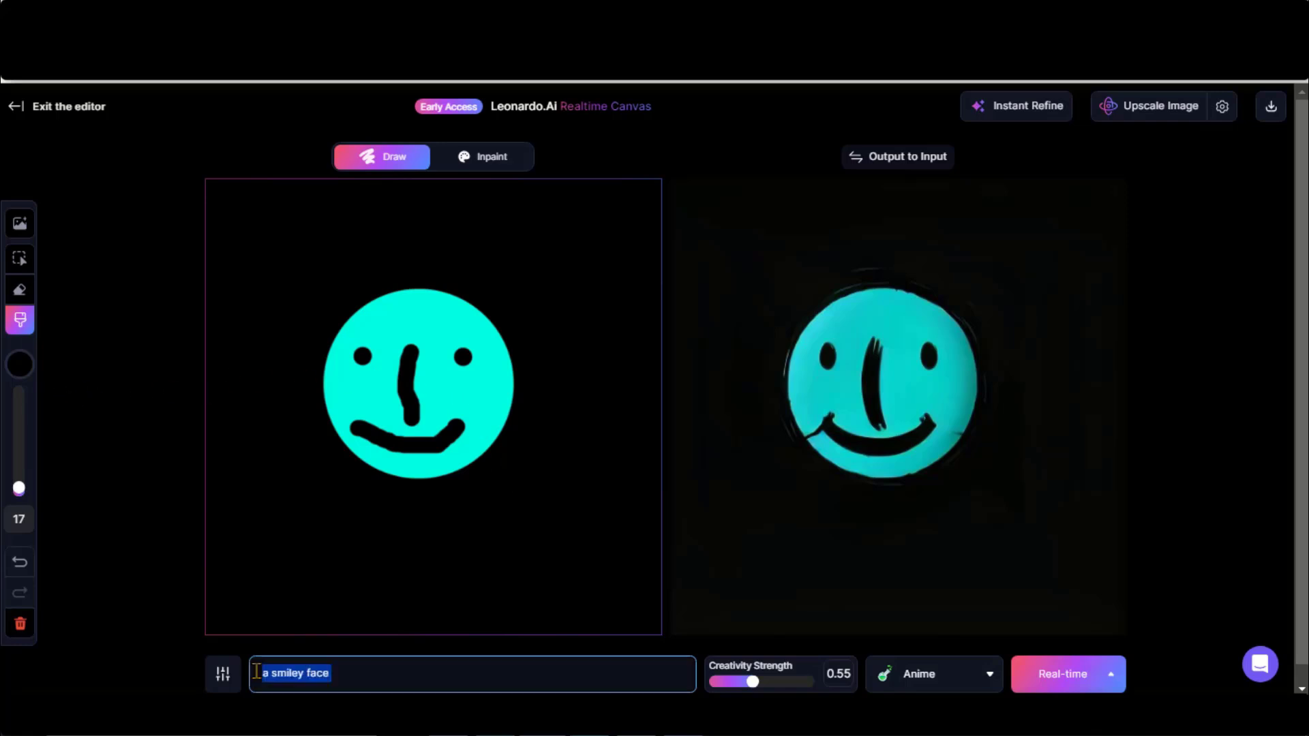
{"action": "type", "text": "an alien"}
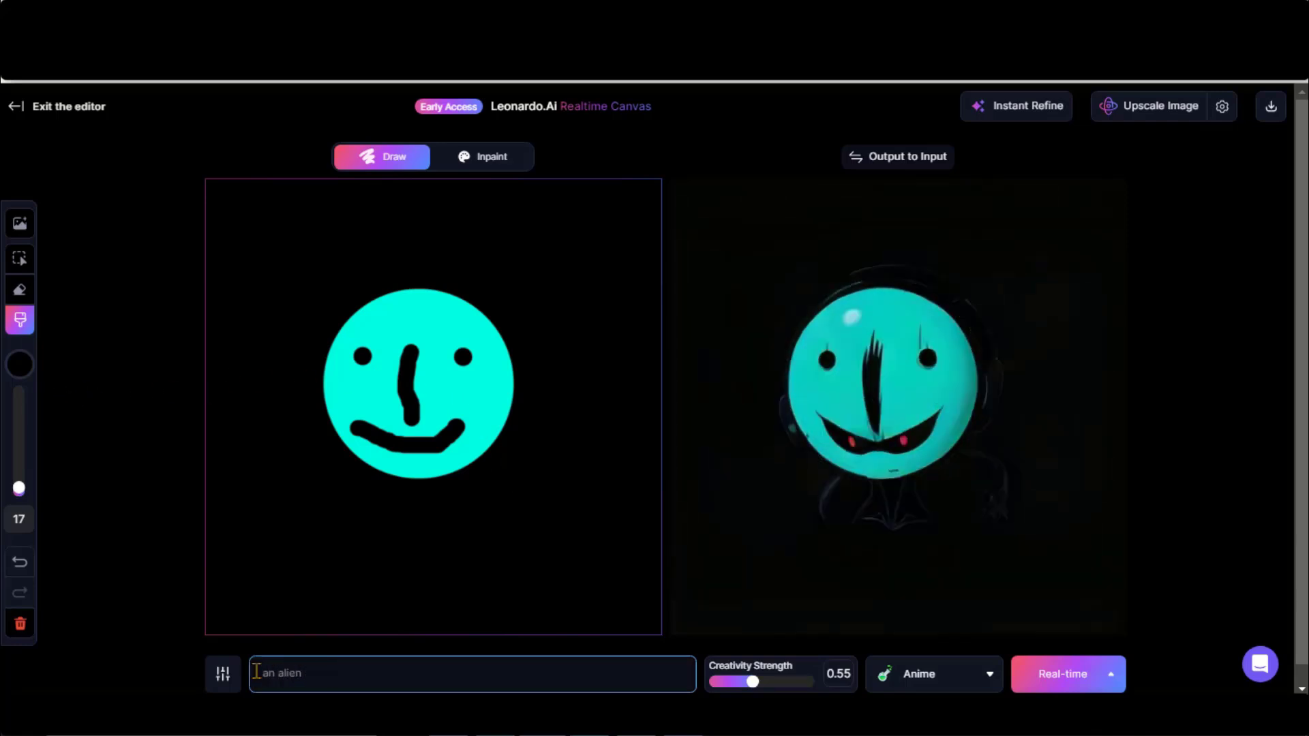
{"action": "type", "text": " face"}
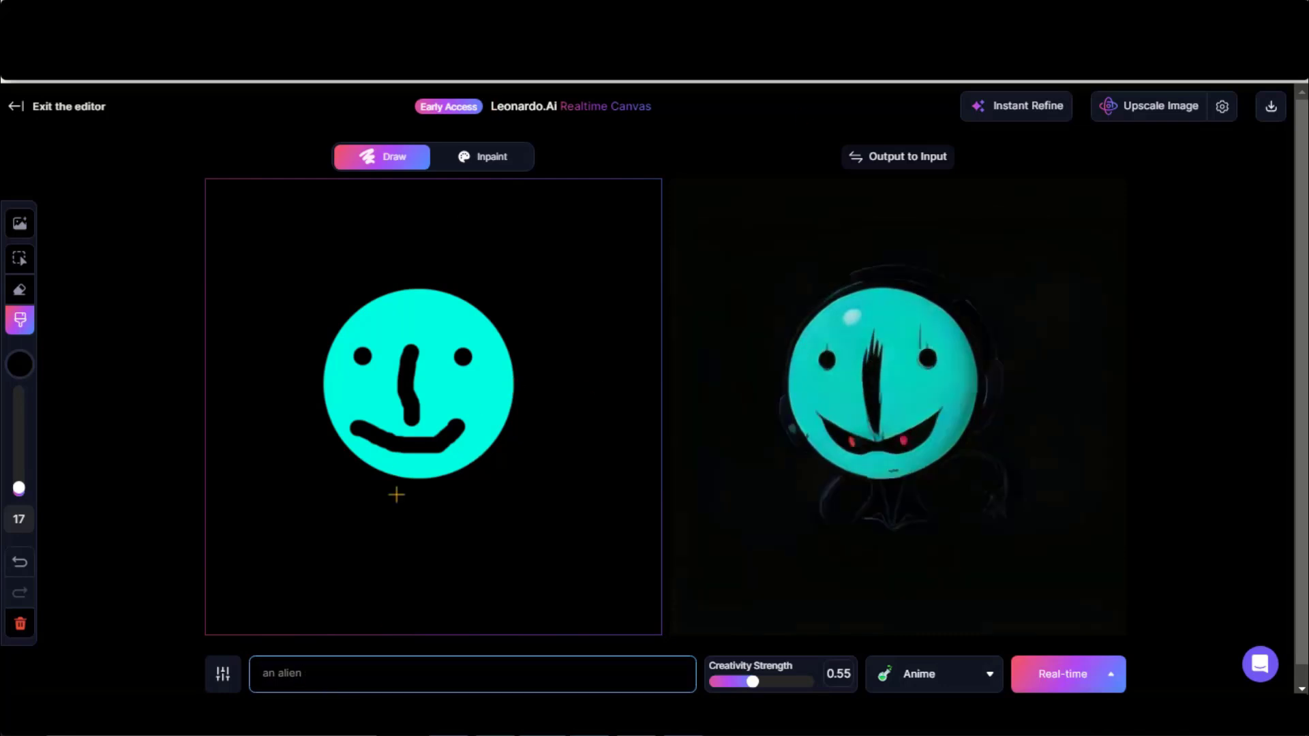
Step: Try red, blue, purple and lilac canvas background colours
{"action": "left_click", "coordinate": [19, 365]}
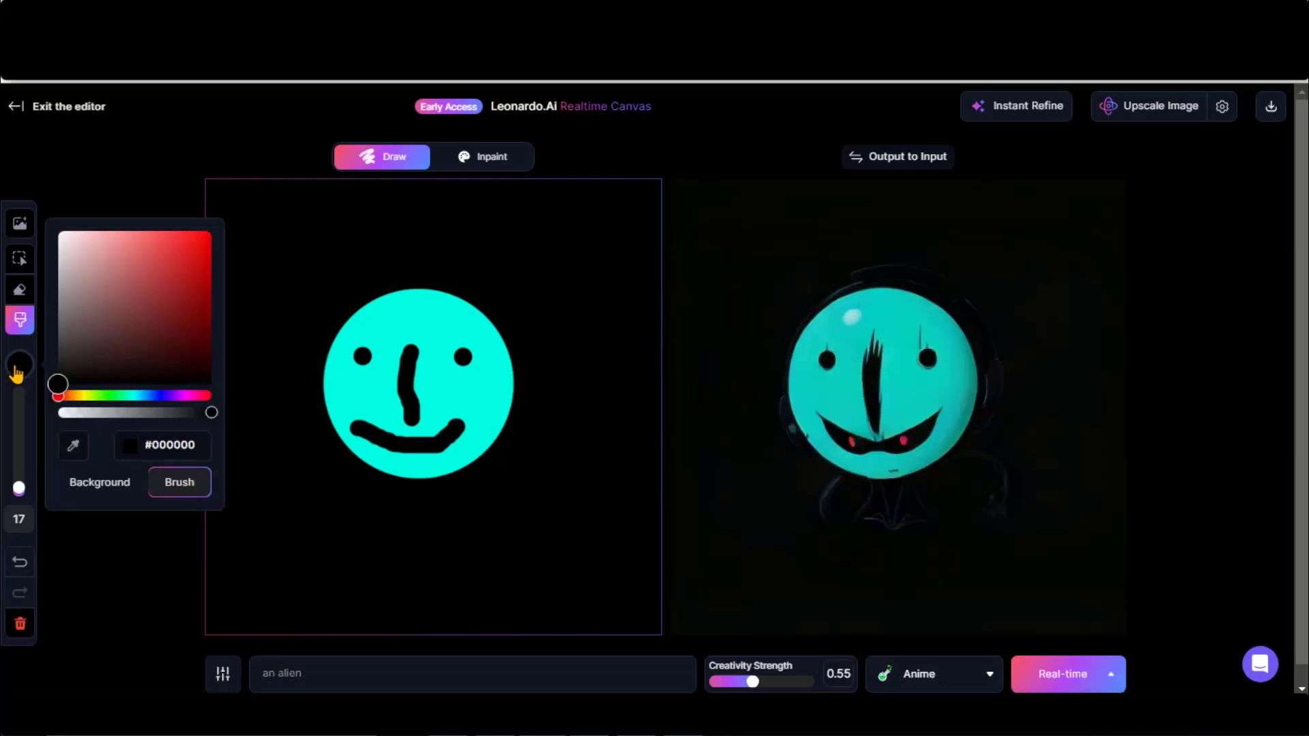
{"action": "left_click", "coordinate": [101, 482]}
{"action": "left_click", "coordinate": [185, 261]}
{"action": "left_click", "coordinate": [152, 398]}
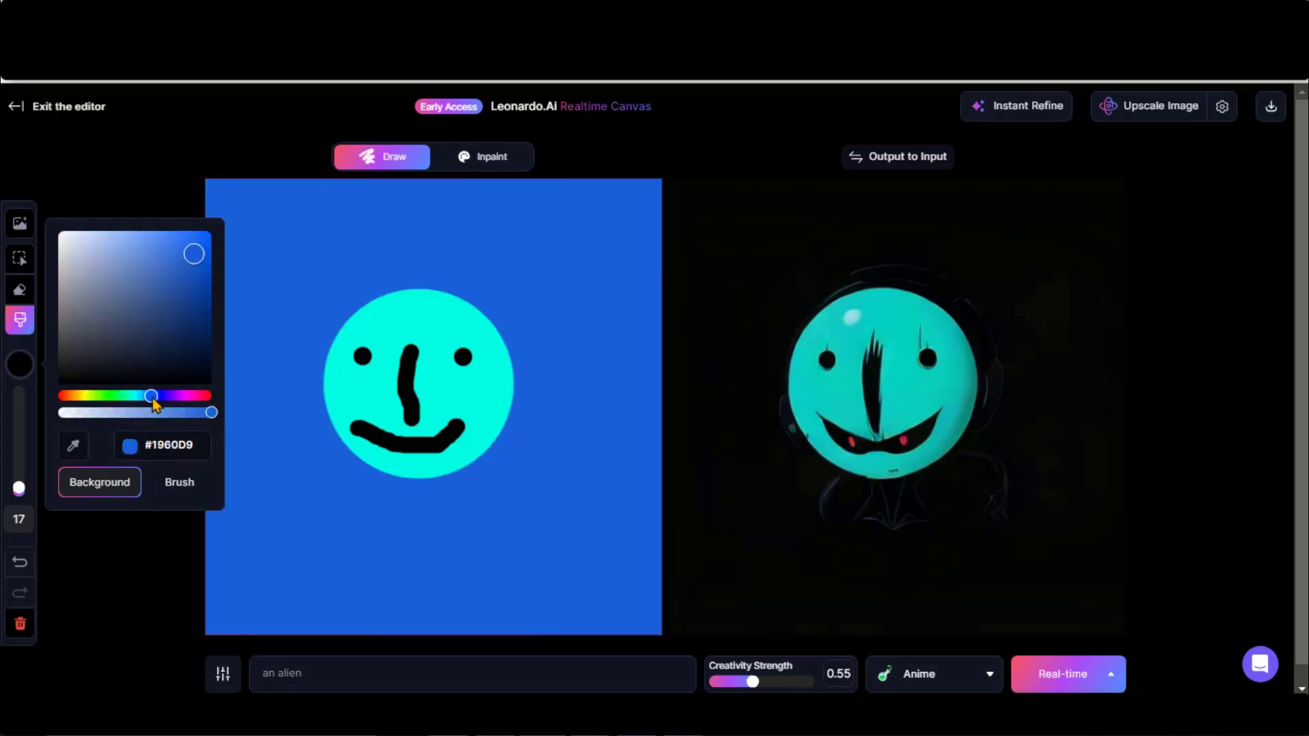
{"action": "left_click", "coordinate": [182, 286]}
{"action": "mouse_move", "coordinate": [211, 412]}
{"action": "left_mouse_down"}
{"action": "mouse_move", "coordinate": [73, 413]}
{"action": "mouse_move", "coordinate": [208, 413]}
{"action": "left_mouse_up"}
{"action": "left_click", "coordinate": [85, 264]}
{"action": "left_click", "coordinate": [164, 544]}
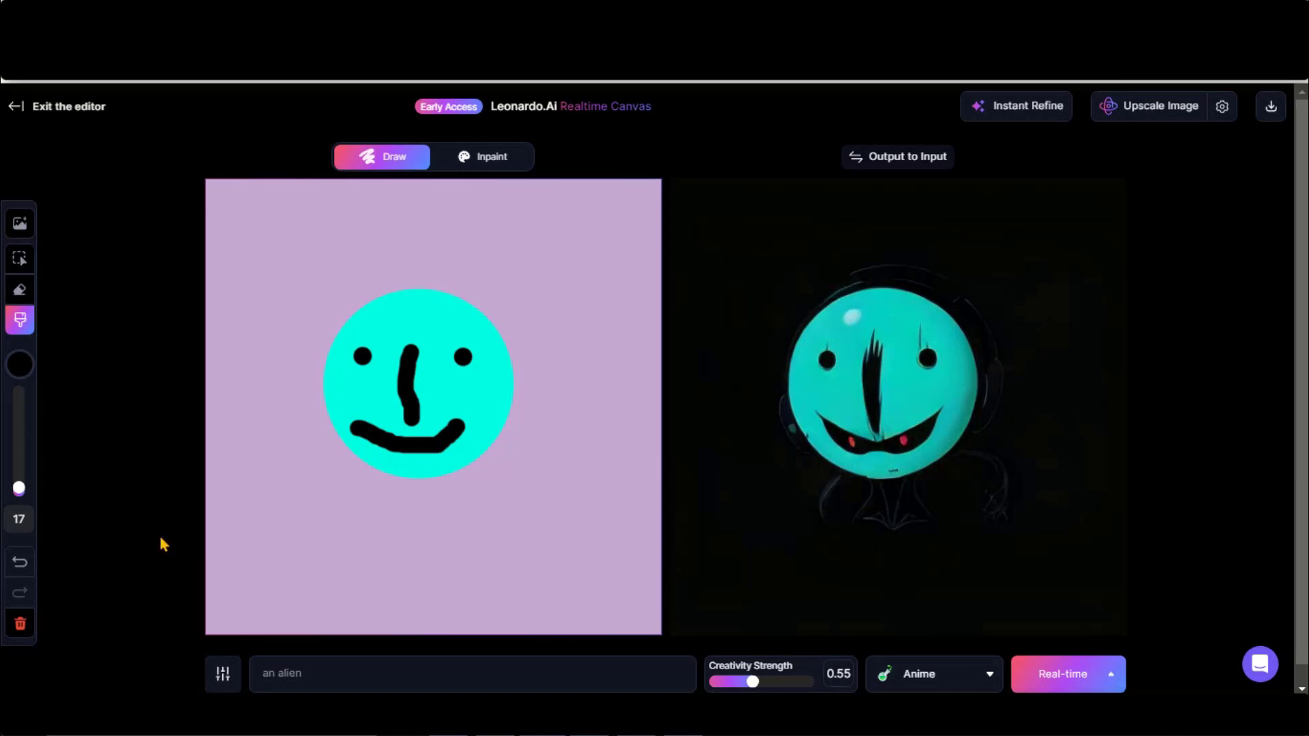
Step: Switch the brush to red and paint a thick curved jacket stroke below the face
{"action": "left_click", "coordinate": [20, 363]}
{"action": "left_click", "coordinate": [204, 244]}
{"action": "left_click_drag", "start_coordinate": [411, 477], "coordinate": [417, 585]}
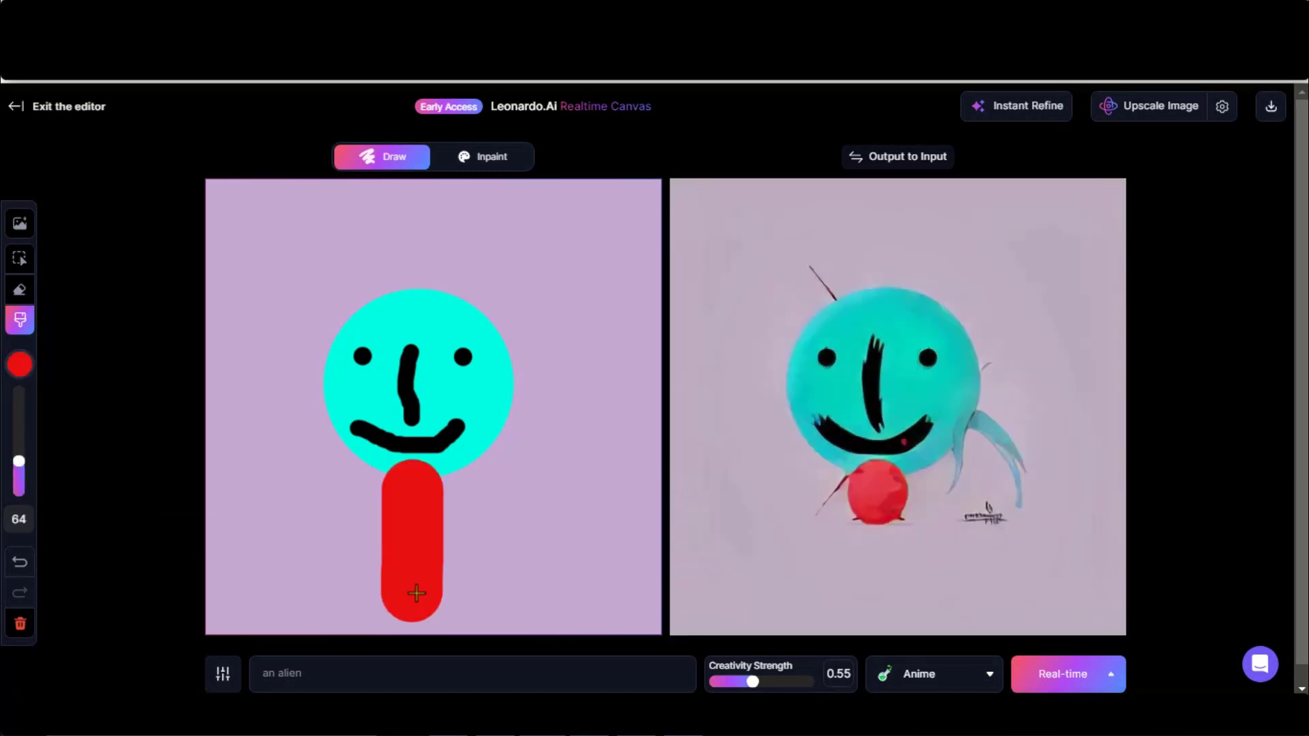
{"action": "key", "text": "ctrl+z"}
{"action": "mouse_move", "coordinate": [269, 564]}
{"action": "left_mouse_down"}
{"action": "mouse_move", "coordinate": [575, 580]}
{"action": "mouse_move", "coordinate": [630, 501]}
{"action": "left_mouse_up"}
{"action": "key", "text": "ctrl+z"}
{"action": "left_click_drag", "start_coordinate": [336, 512], "coordinate": [540, 492]}
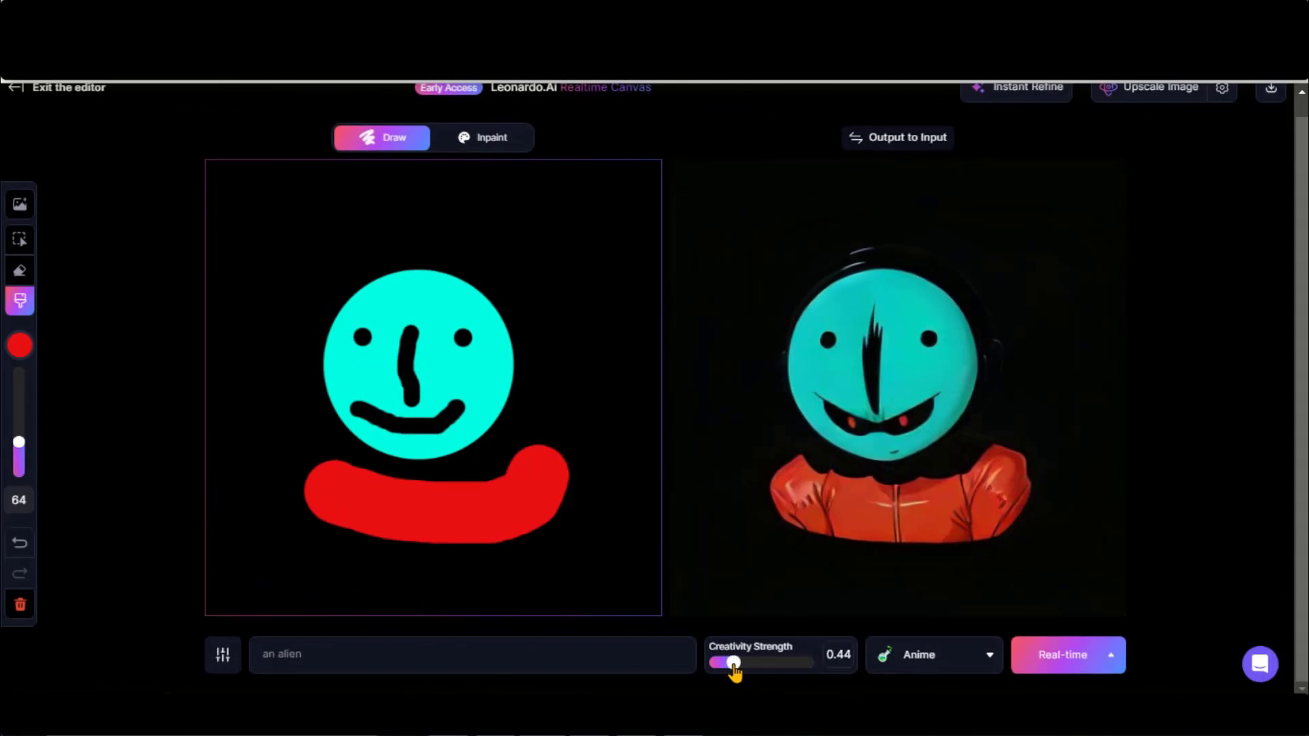
Step: Lower Creativity Strength to 0.31 and try the Cinematic, Concept Art and Dynamic styles
{"action": "left_click_drag", "start_coordinate": [733, 662], "coordinate": [711, 662]}
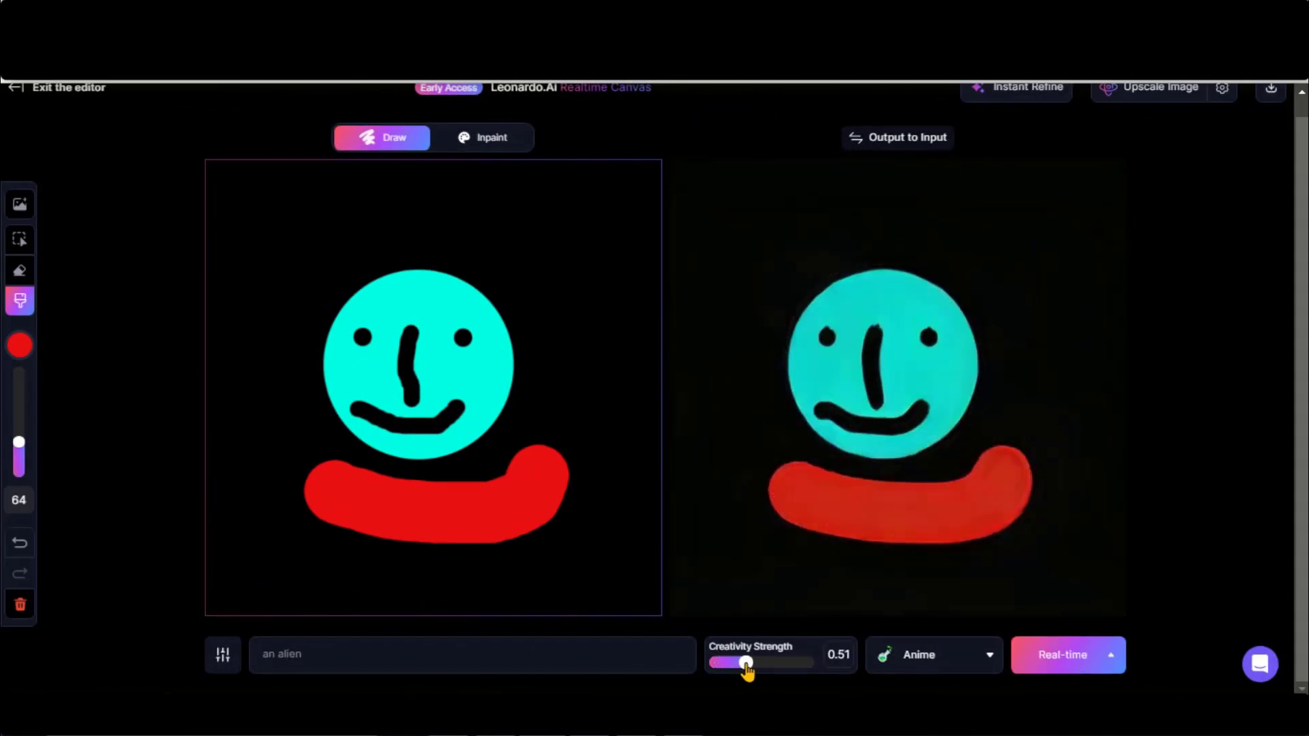
{"action": "left_click", "coordinate": [934, 655]}
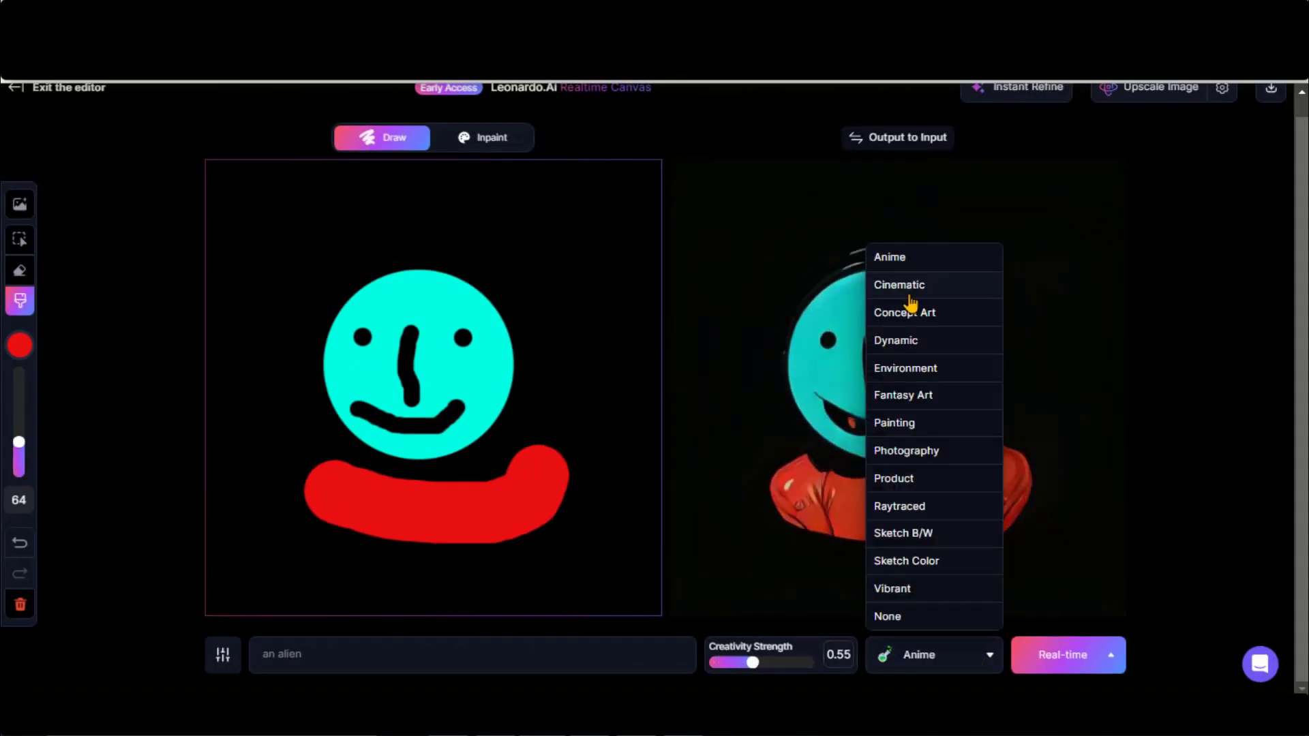
{"action": "left_click", "coordinate": [908, 280]}
{"action": "left_click", "coordinate": [934, 654]}
{"action": "left_click", "coordinate": [910, 308]}
{"action": "left_click", "coordinate": [927, 675]}
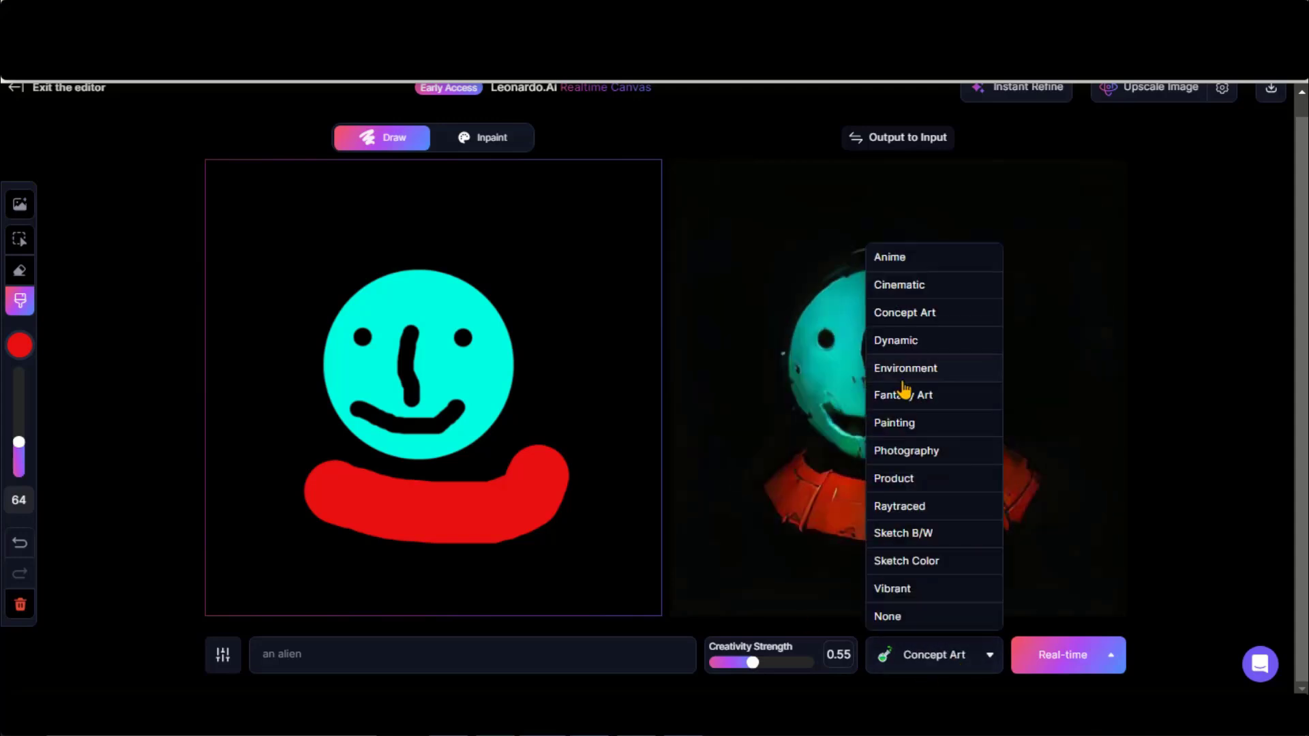
{"action": "left_click", "coordinate": [895, 340]}
Step: Try the Environment and Painting styles, then settle on Anime
{"action": "left_click", "coordinate": [939, 665]}
{"action": "left_click", "coordinate": [905, 368]}
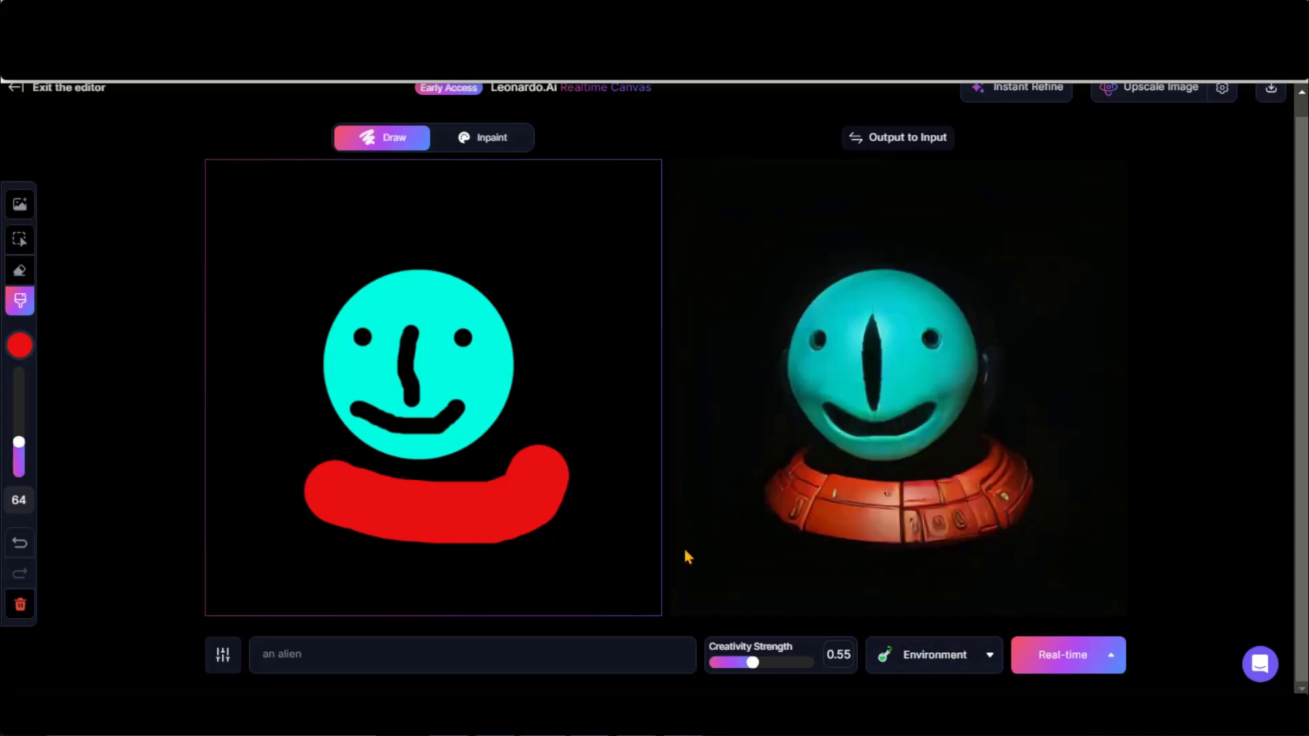
{"action": "left_click", "coordinate": [933, 654]}
{"action": "left_click", "coordinate": [894, 422]}
{"action": "left_click", "coordinate": [917, 653]}
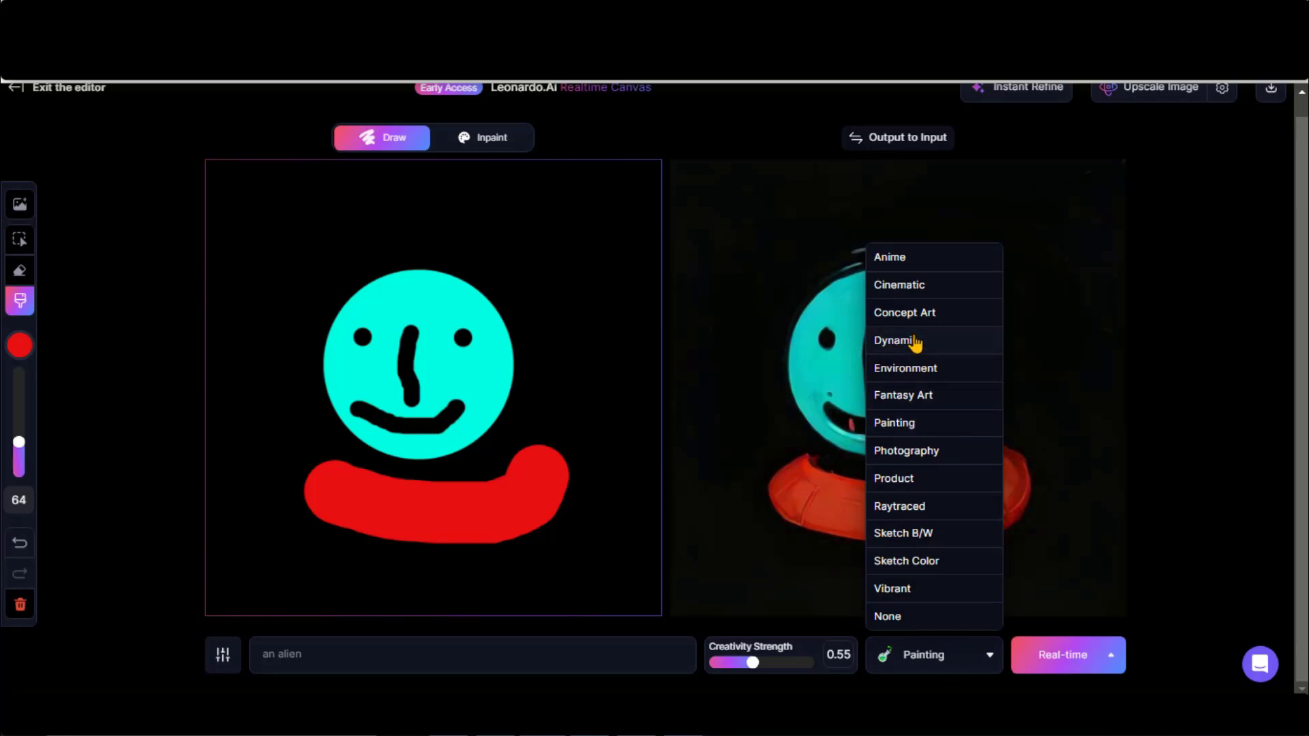
{"action": "left_click", "coordinate": [889, 257]}
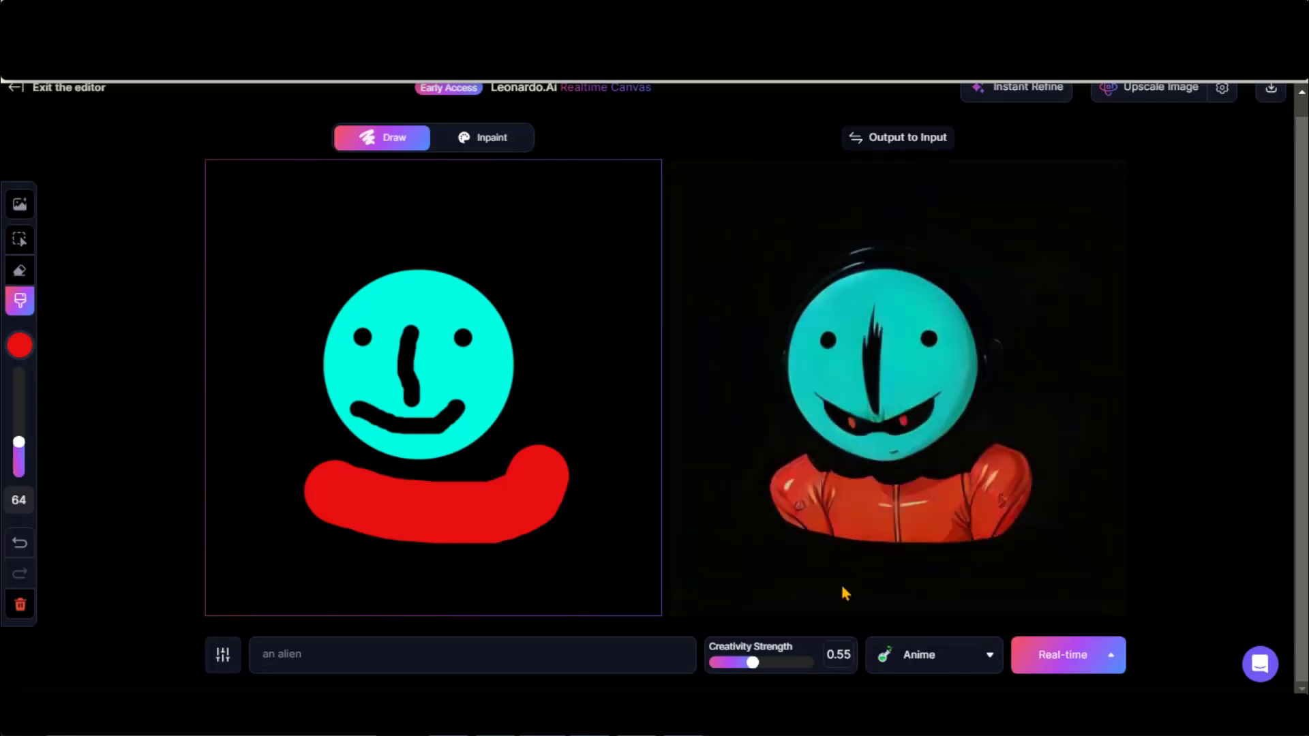
Step: Set Guidance to 2.4, enable Use Fixed Seed and reroll the seed twice
{"action": "left_click", "coordinate": [223, 654]}
{"action": "left_click_drag", "start_coordinate": [243, 554], "coordinate": [284, 563]}
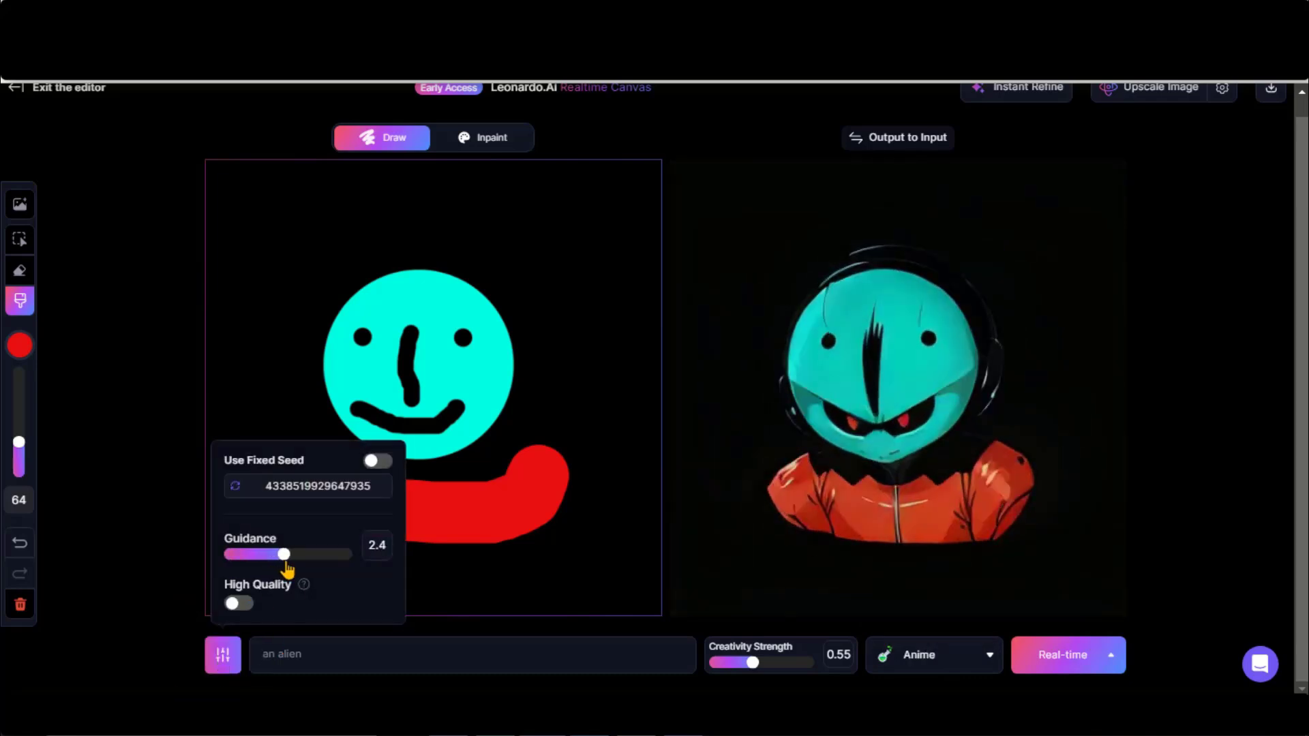
{"action": "left_click", "coordinate": [378, 462]}
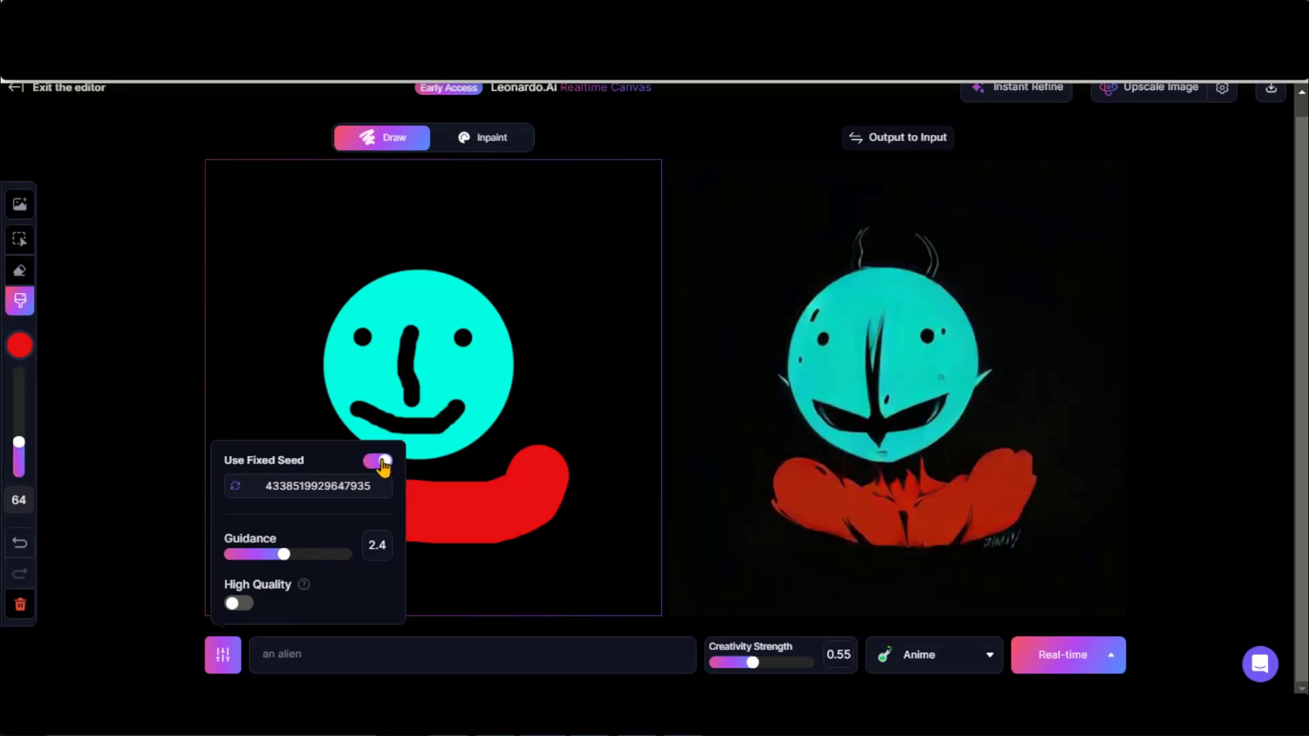
{"action": "left_click", "coordinate": [235, 486]}
{"action": "left_click", "coordinate": [235, 486]}
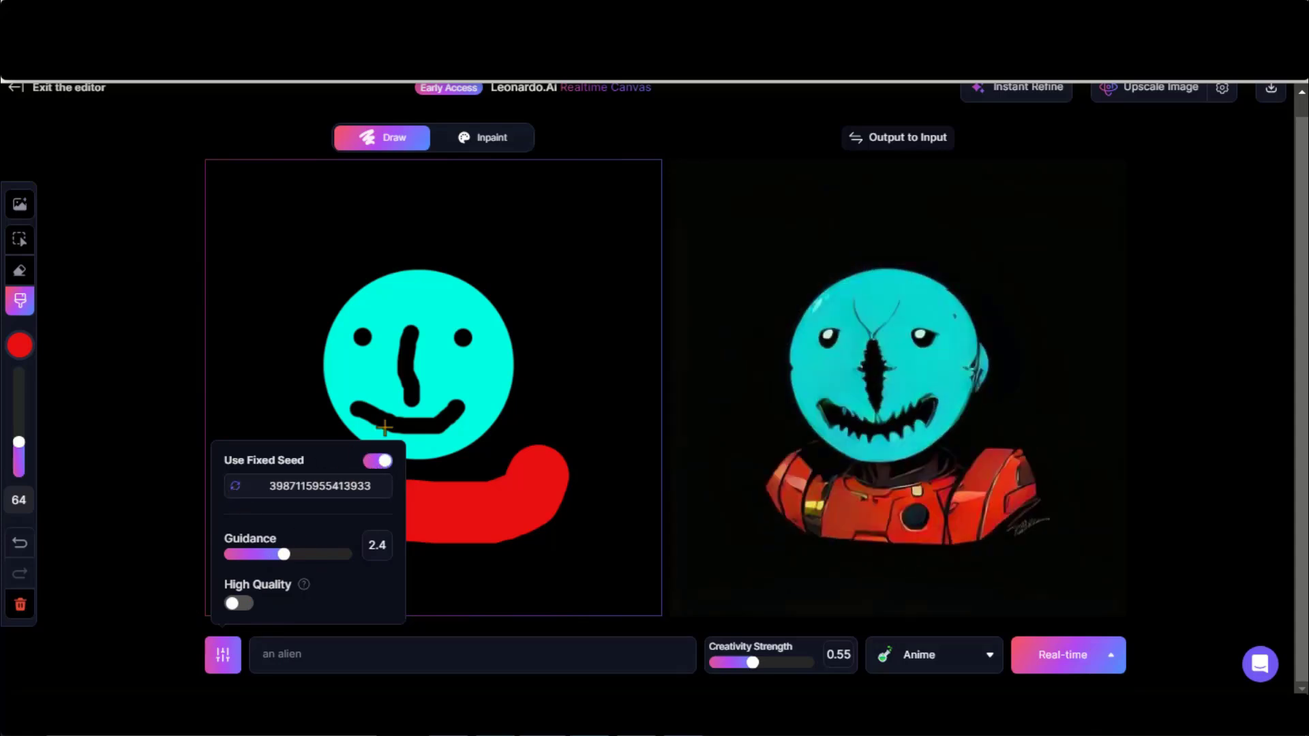
Step: Append ', wearing headphones' to the prompt, then delete that wording again
{"action": "left_click", "coordinate": [314, 655]}
{"action": "left_click", "coordinate": [327, 652]}
{"action": "type", "text": ", w"}
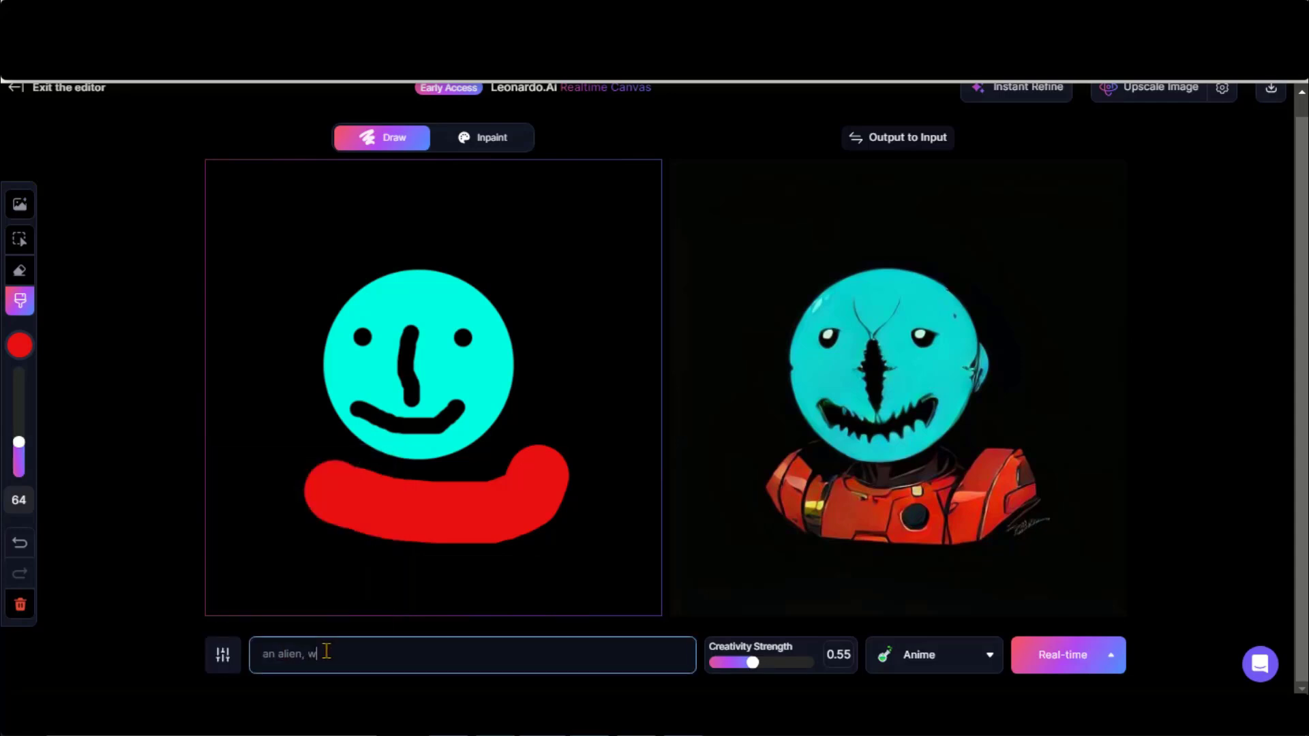
{"action": "type", "text": "earing headp"}
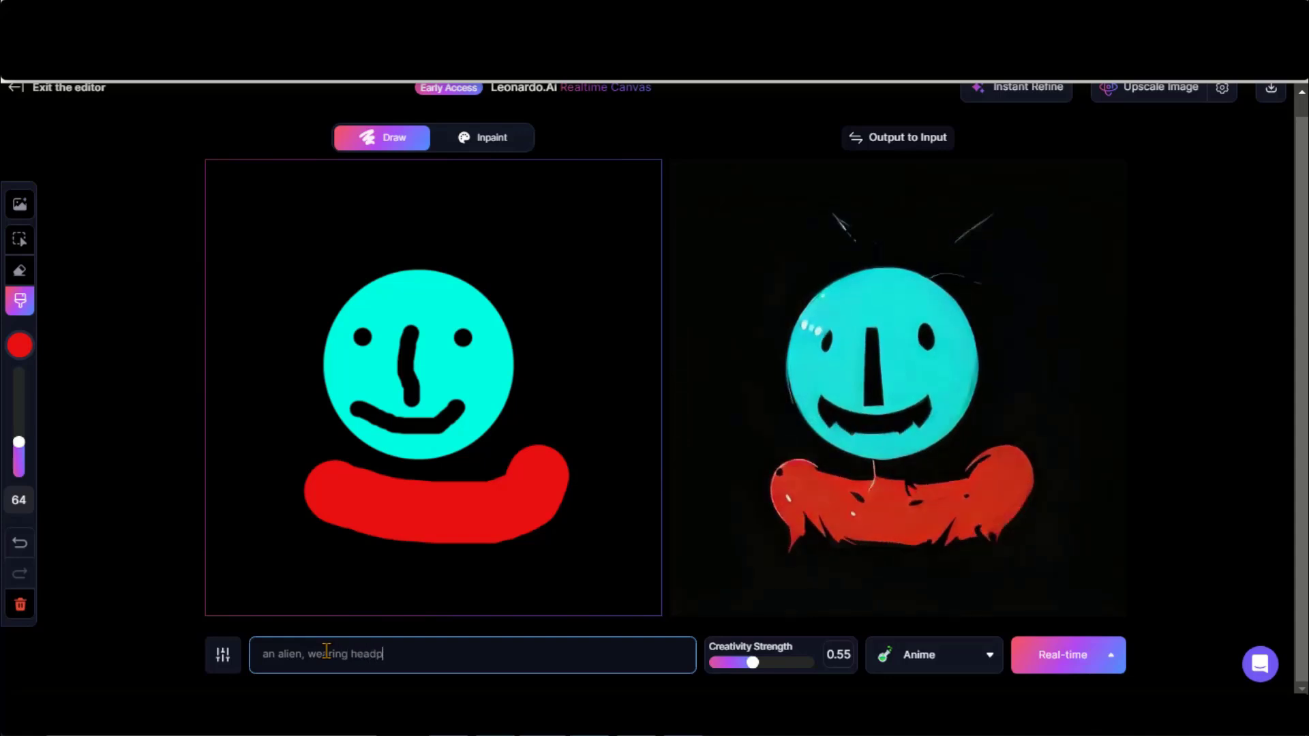
{"action": "type", "text": "hones"}
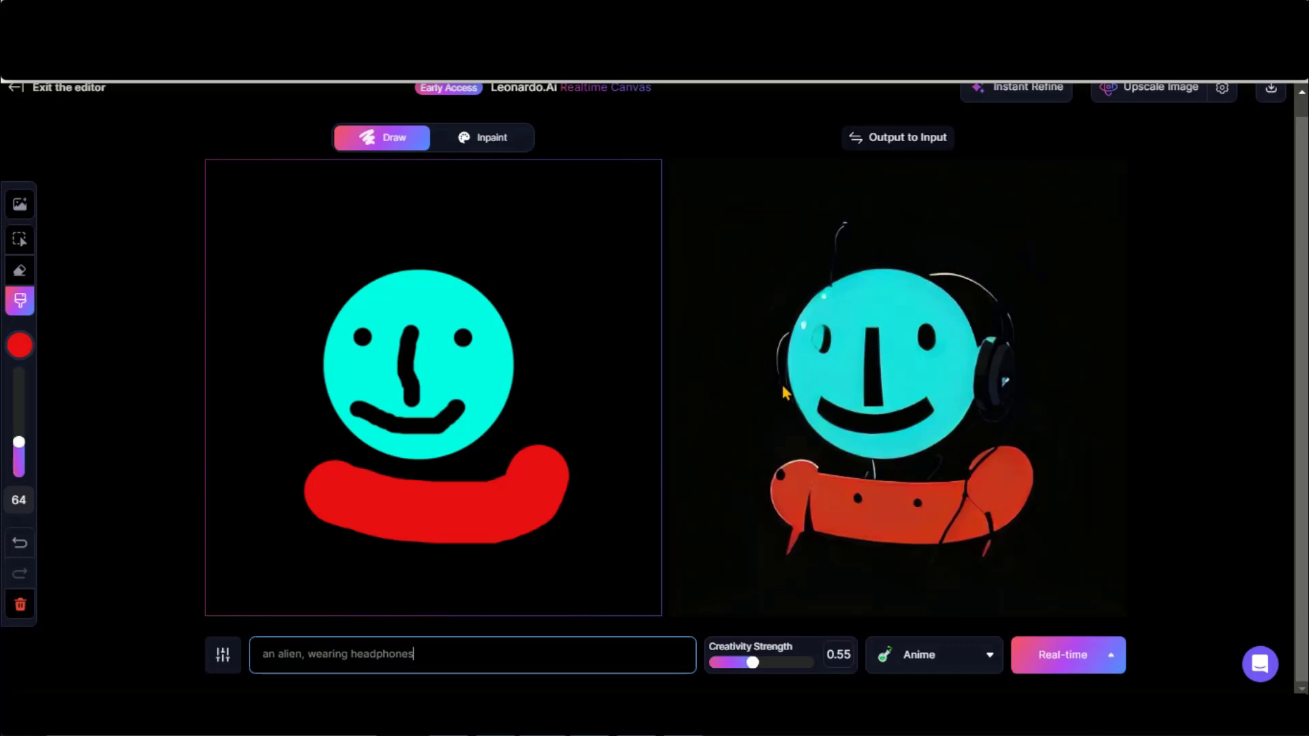
{"action": "left_click_drag", "start_coordinate": [308, 654], "coordinate": [459, 654]}
{"action": "key", "text": "BackSpace"}
Step: Paint red ear cups and a thin headband, then restore the headphones prompt wording
{"action": "left_click_drag", "start_coordinate": [321, 300], "coordinate": [317, 344]}
{"action": "left_click_drag", "start_coordinate": [518, 307], "coordinate": [518, 351]}
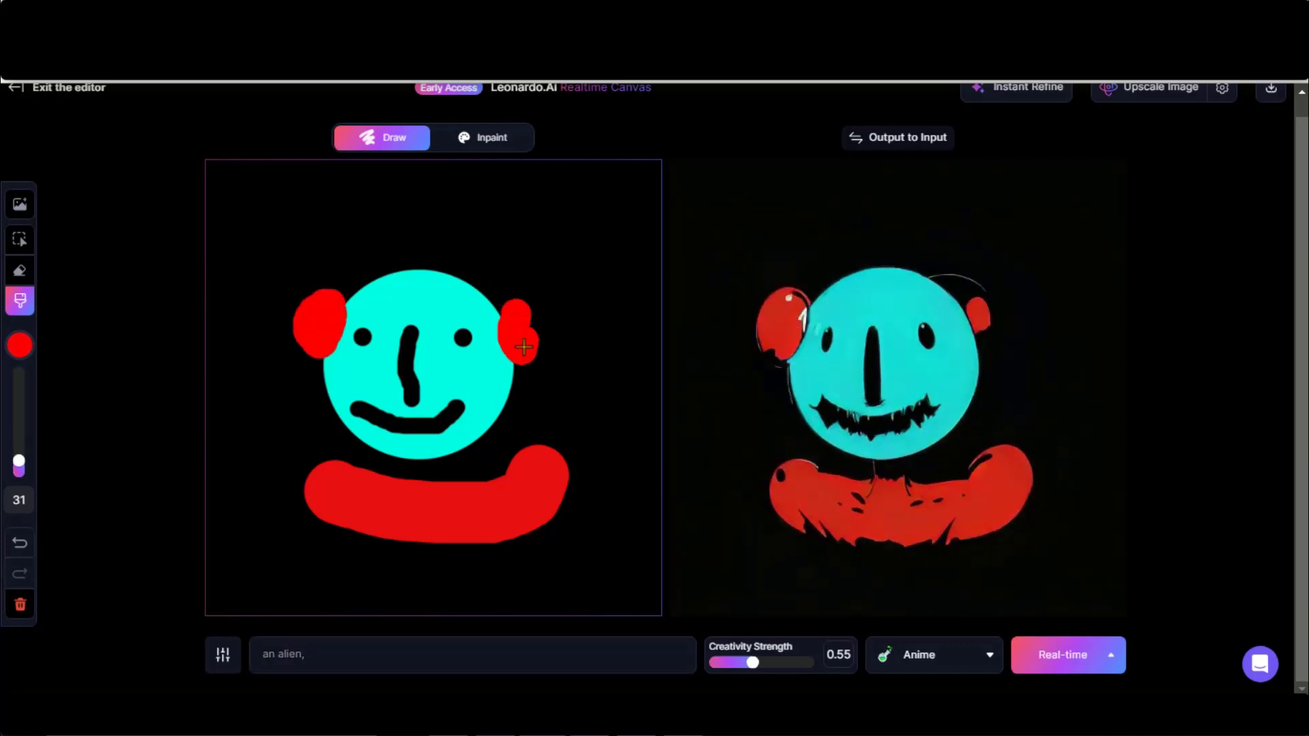
{"action": "left_click_drag", "start_coordinate": [19, 442], "coordinate": [20, 464]}
{"action": "left_click_drag", "start_coordinate": [504, 274], "coordinate": [517, 299]}
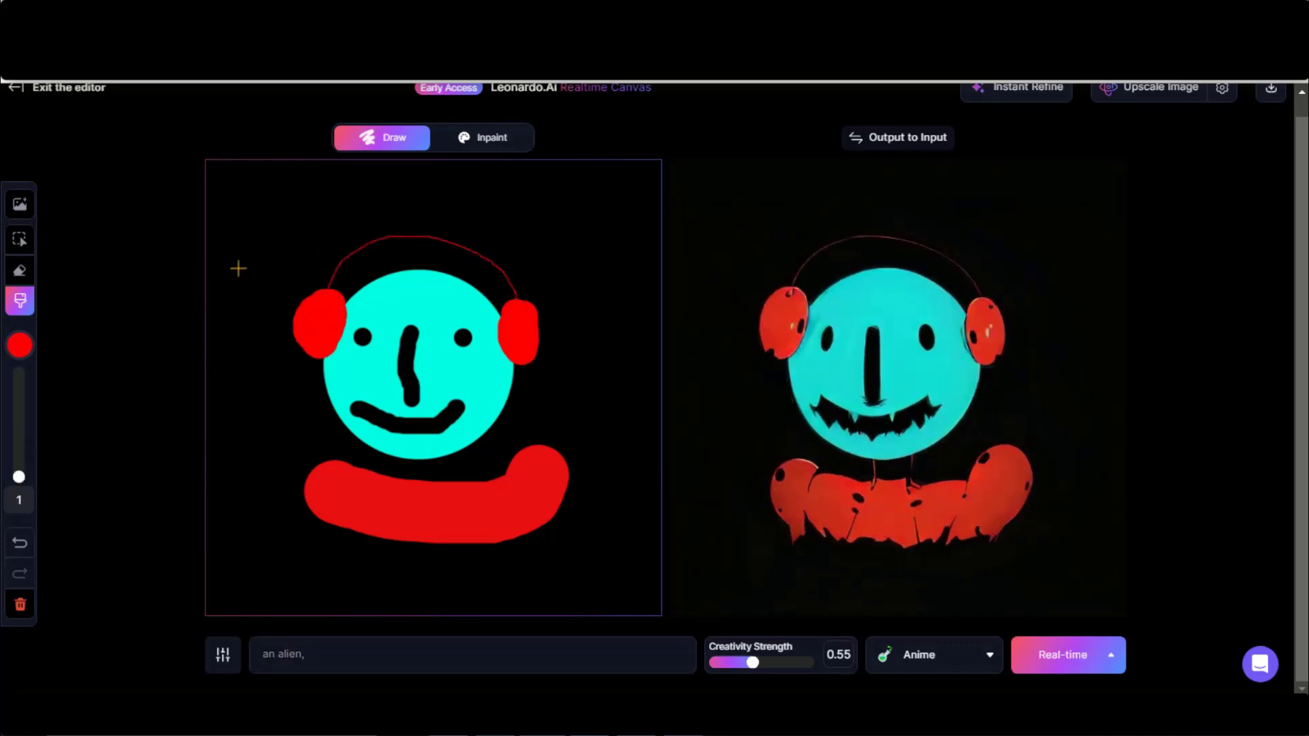
{"action": "left_click", "coordinate": [324, 660]}
{"action": "key", "text": "ctrl+z"}
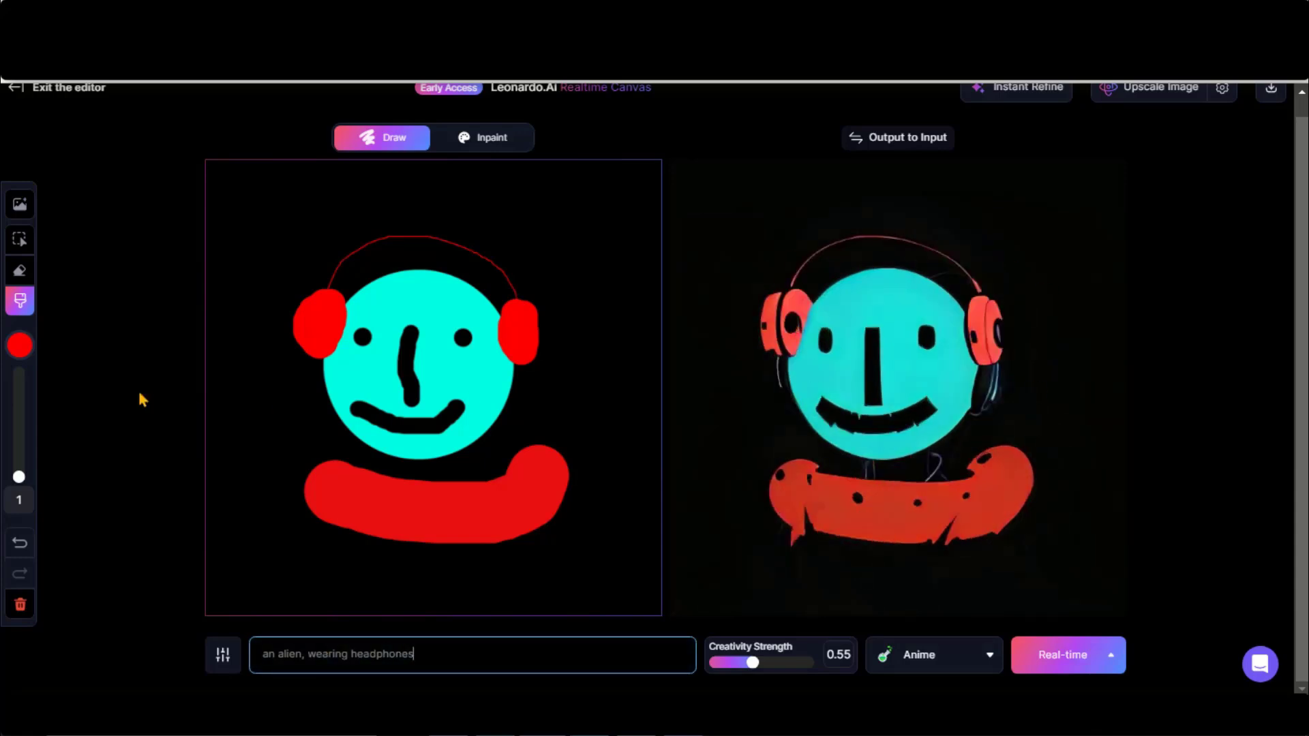
Step: Undo the headband and erase the red band's right bump with a size-38 eraser
{"action": "left_click", "coordinate": [20, 270]}
{"action": "key", "text": "ctrl+z"}
{"action": "left_click_drag", "start_coordinate": [19, 477], "coordinate": [19, 458]}
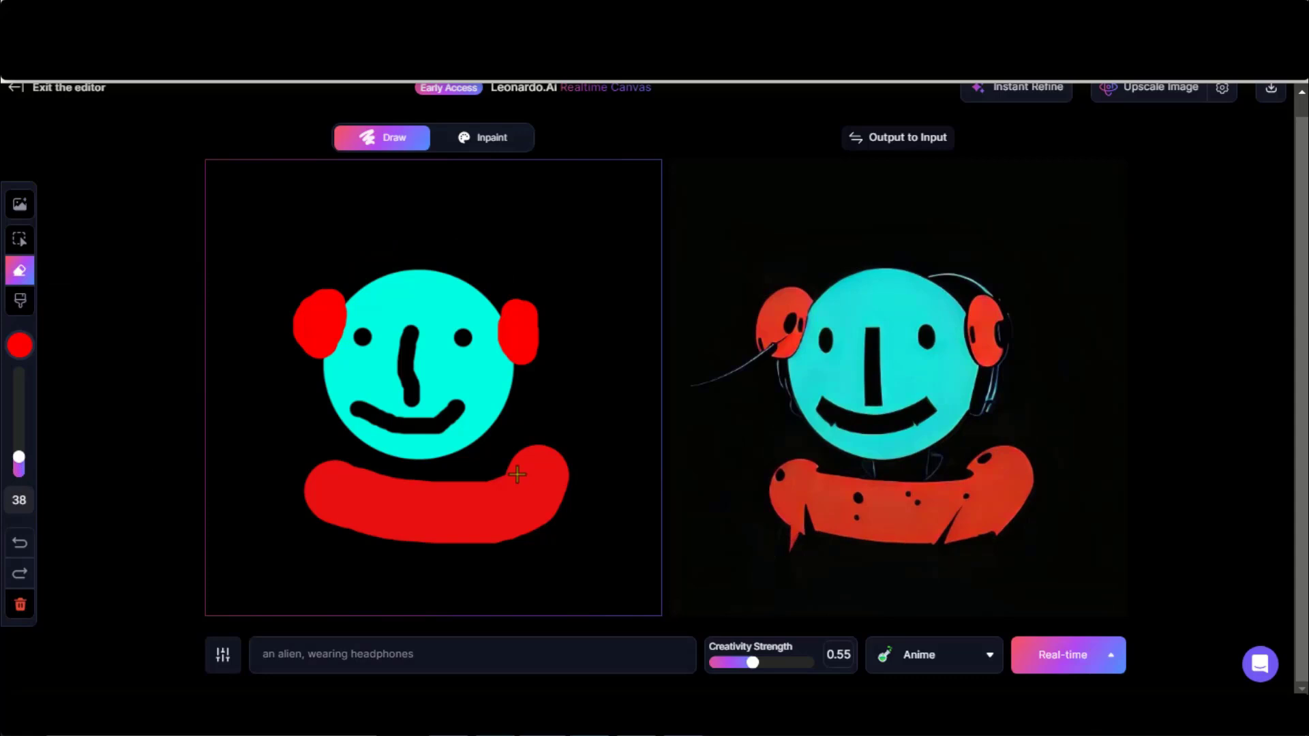
{"action": "mouse_move", "coordinate": [520, 473]}
{"action": "left_mouse_down"}
{"action": "mouse_move", "coordinate": [557, 526]}
{"action": "mouse_move", "coordinate": [587, 482]}
{"action": "left_mouse_up"}
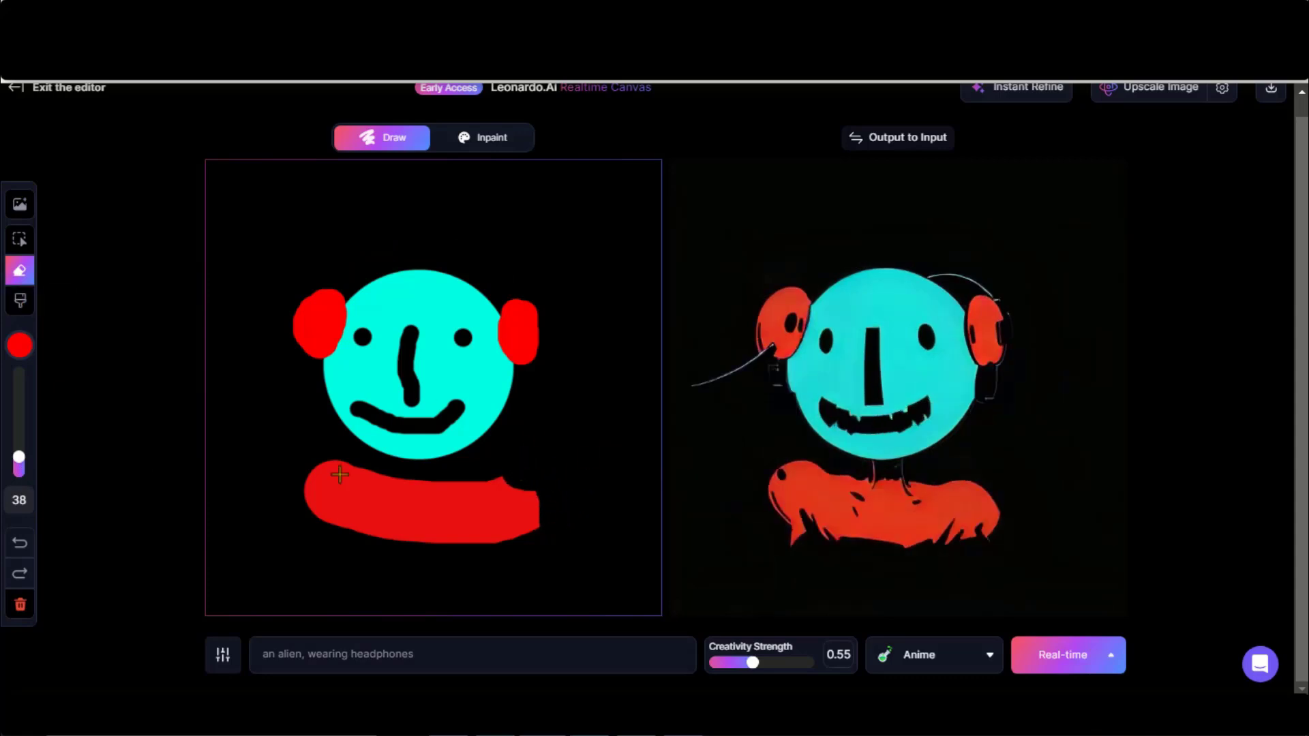
Step: Select all strokes, shrink the sketch and shift it to a new position
{"action": "left_click", "coordinate": [20, 239]}
{"action": "mouse_move", "coordinate": [291, 257]}
{"action": "left_mouse_down"}
{"action": "mouse_move", "coordinate": [473, 502]}
{"action": "mouse_move", "coordinate": [577, 565]}
{"action": "left_mouse_up"}
{"action": "left_click_drag", "start_coordinate": [487, 447], "coordinate": [482, 427]}
{"action": "left_click", "coordinate": [439, 500]}
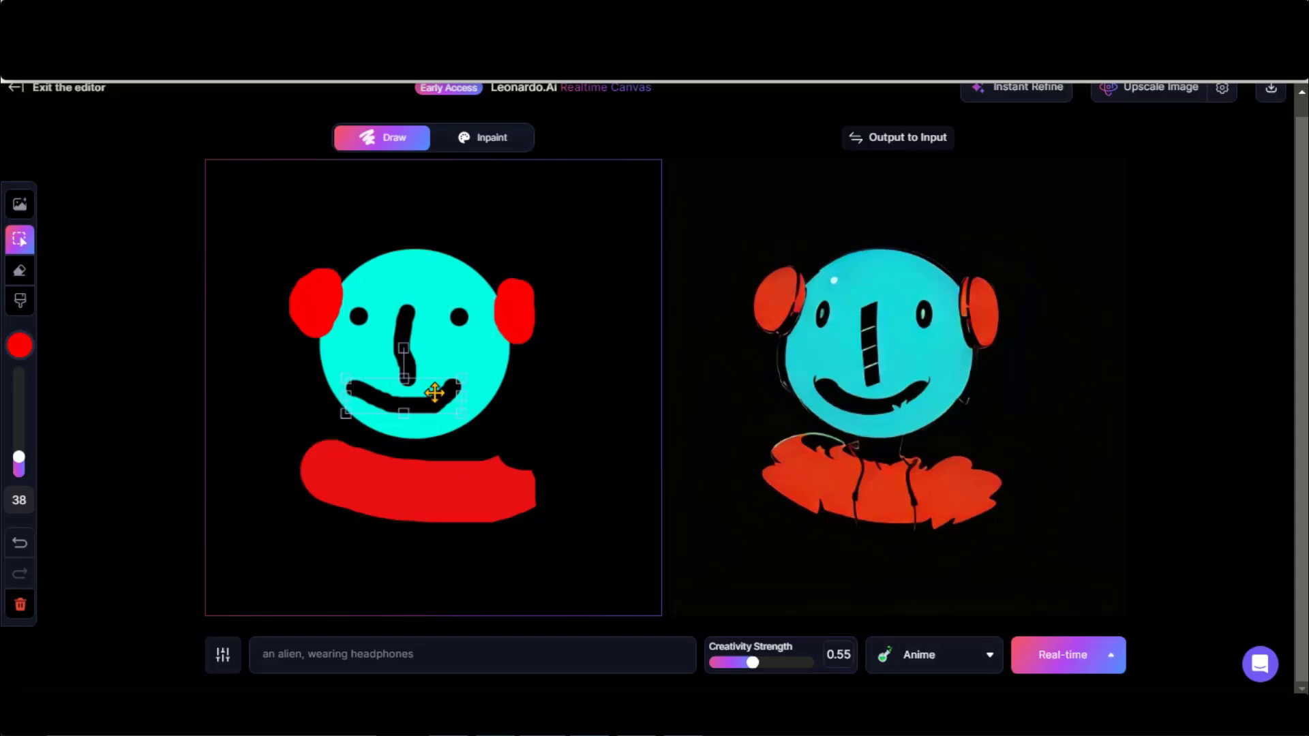
{"action": "left_click", "coordinate": [408, 265]}
{"action": "mouse_move", "coordinate": [271, 234]}
{"action": "left_mouse_down"}
{"action": "mouse_move", "coordinate": [564, 520]}
{"action": "mouse_move", "coordinate": [528, 489]}
{"action": "left_mouse_up"}
{"action": "left_click_drag", "start_coordinate": [410, 393], "coordinate": [445, 394]}
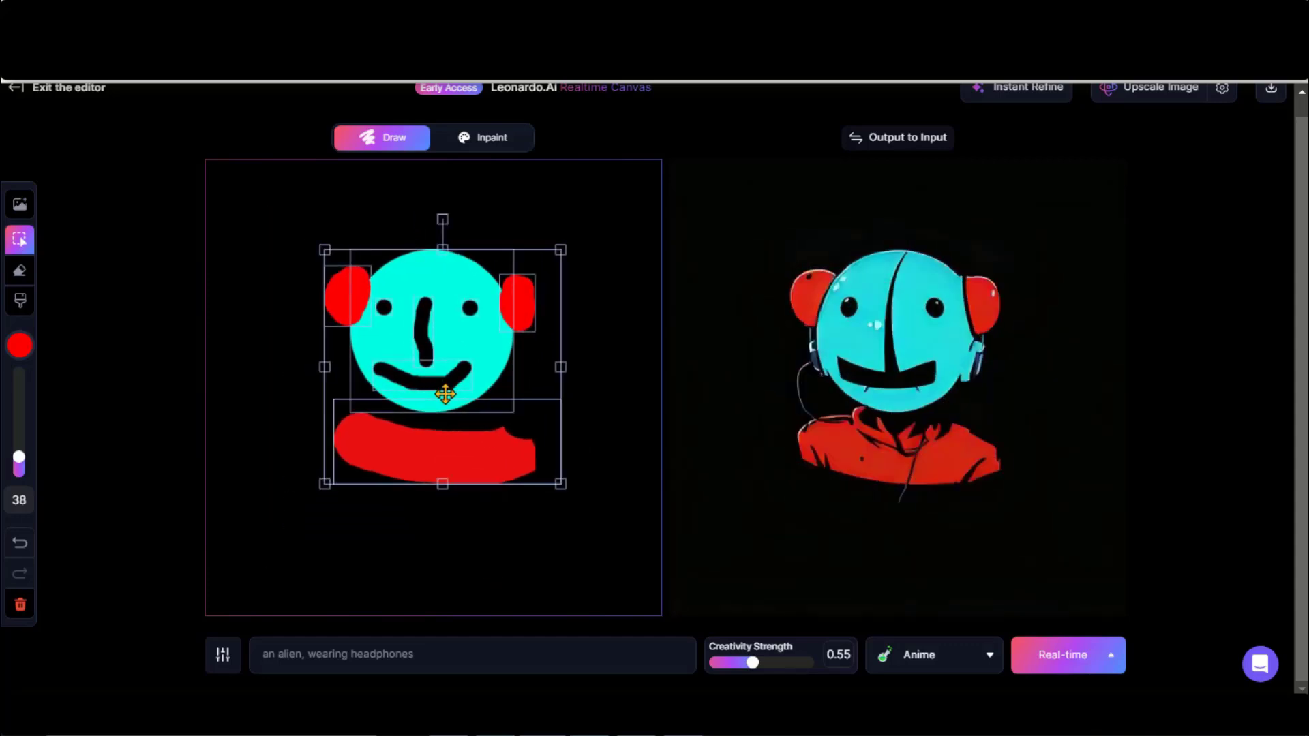
Step: Copy the generated headphone alien onto the input canvas twice, then run Instant Refine
{"action": "left_click", "coordinate": [460, 538]}
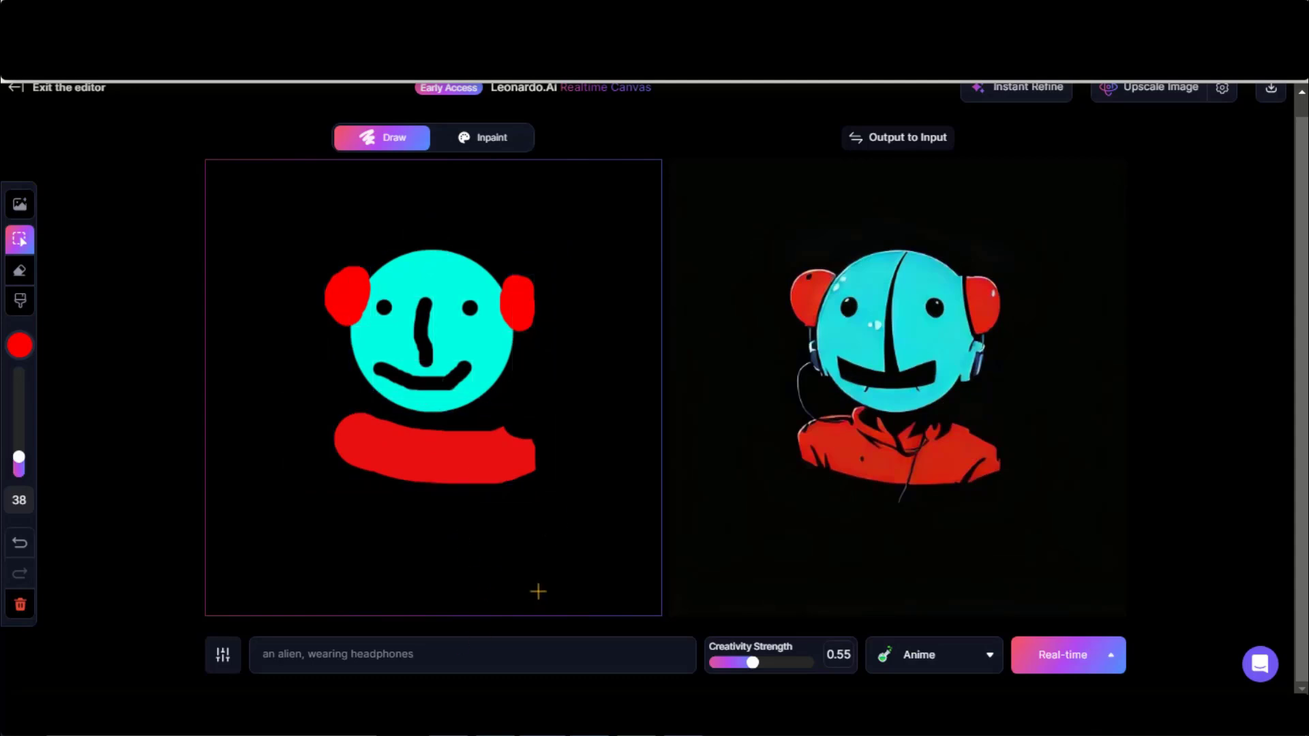
{"action": "left_click", "coordinate": [905, 143]}
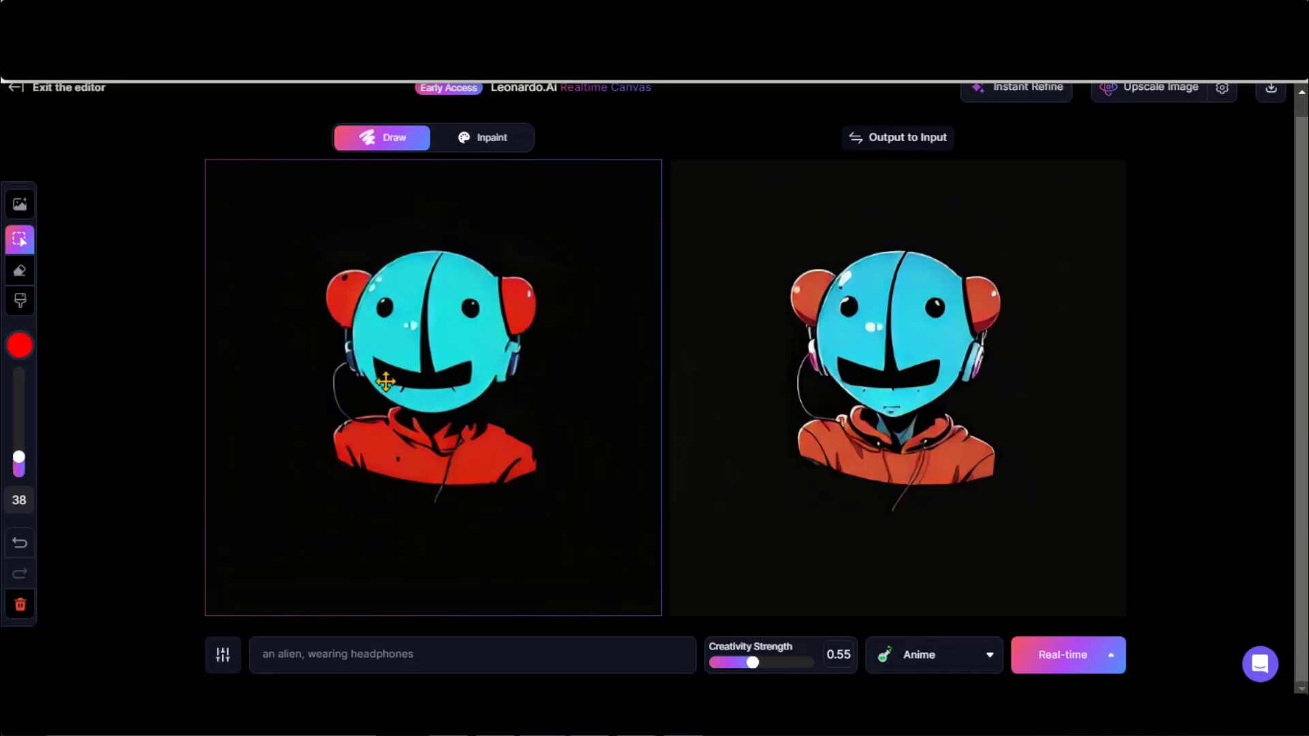
{"action": "left_click", "coordinate": [922, 143]}
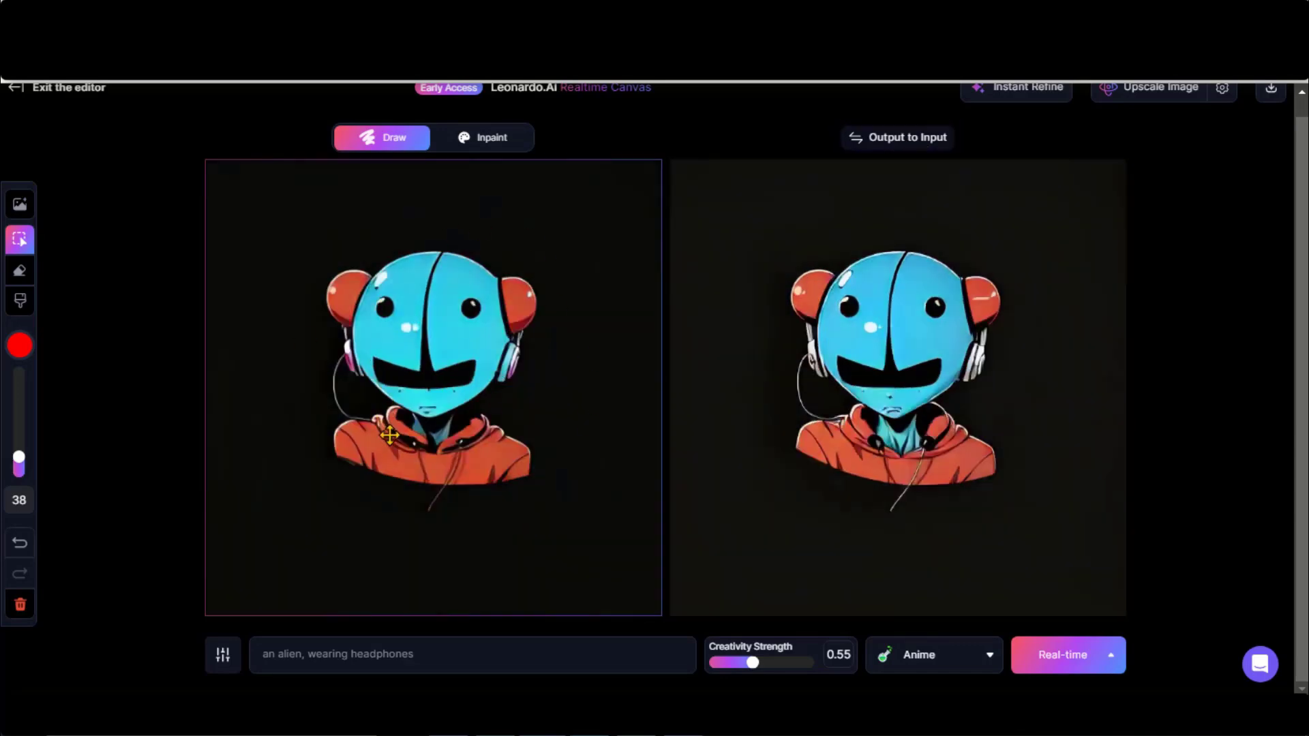
{"action": "scroll", "coordinate": [1057, 181], "scroll_direction": "up", "scroll_amount": 1}
{"action": "left_click", "coordinate": [1031, 112]}
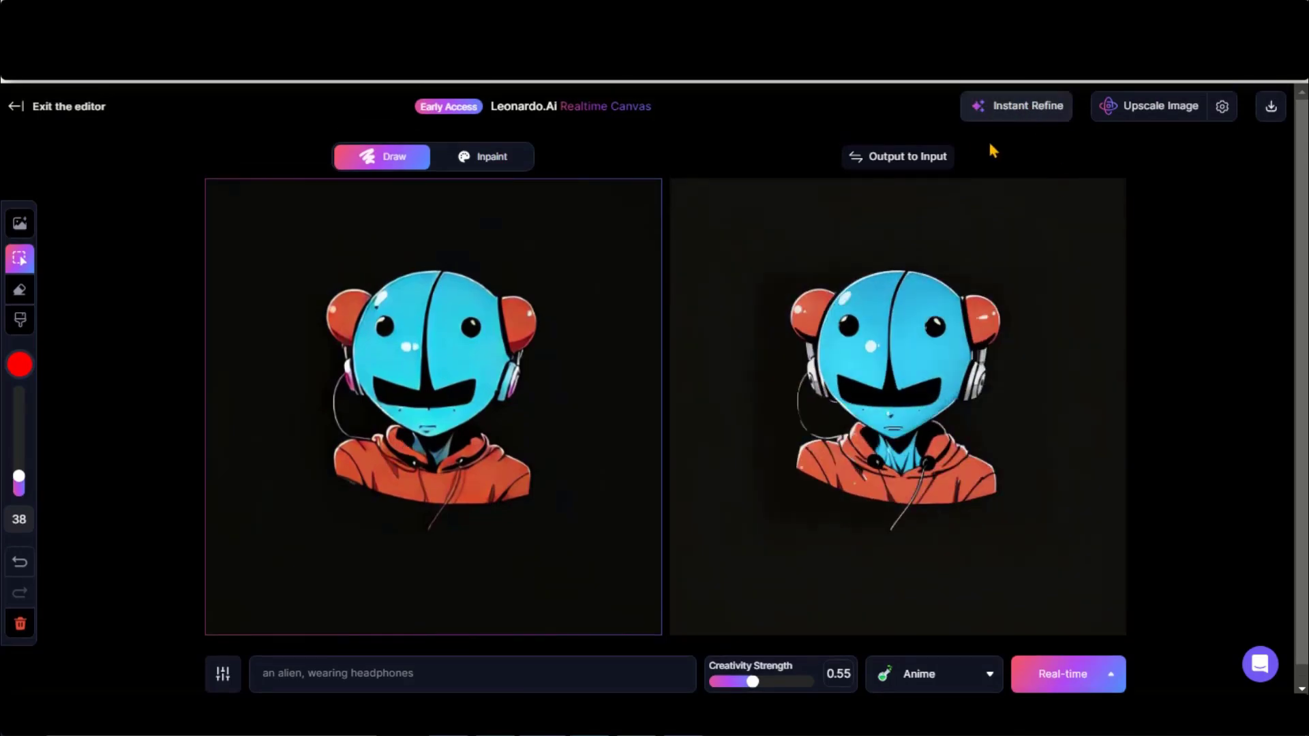
{"action": "left_click", "coordinate": [1221, 106]}
{"action": "left_click_drag", "start_coordinate": [546, 301], "coordinate": [455, 282]}
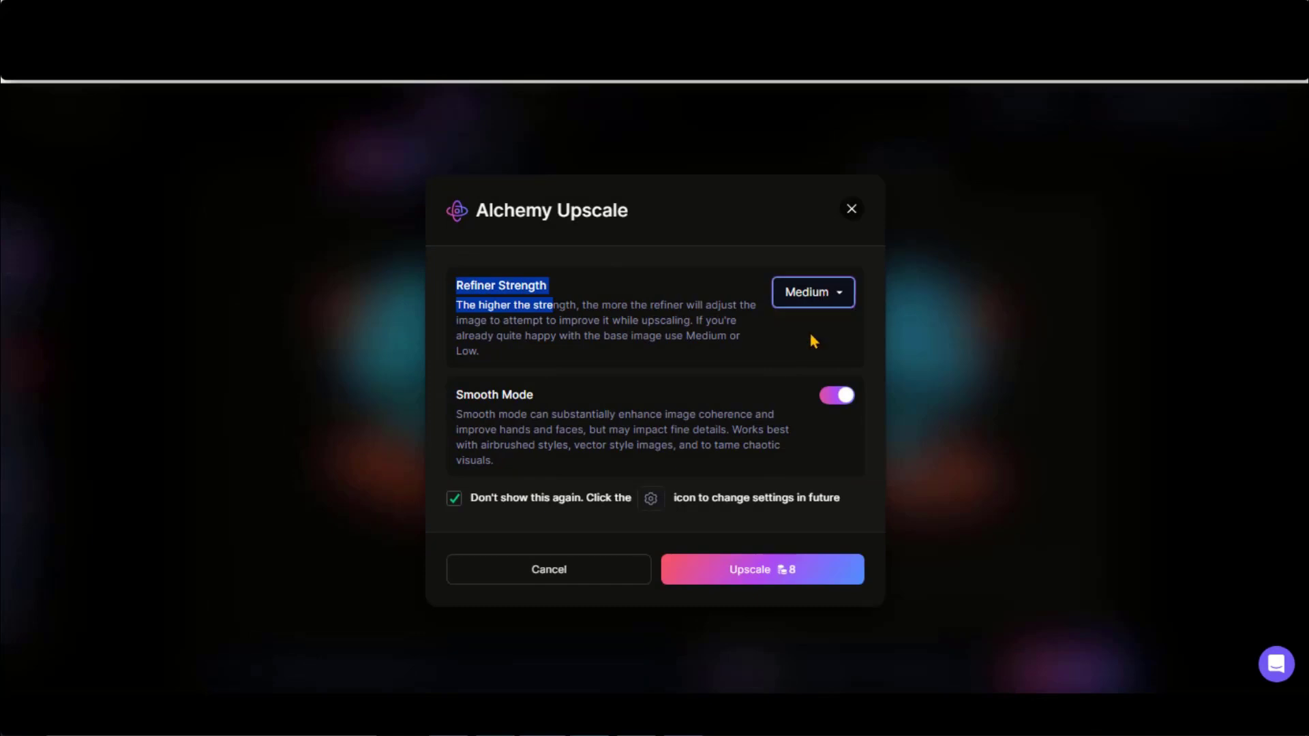
{"action": "left_click", "coordinate": [850, 209]}
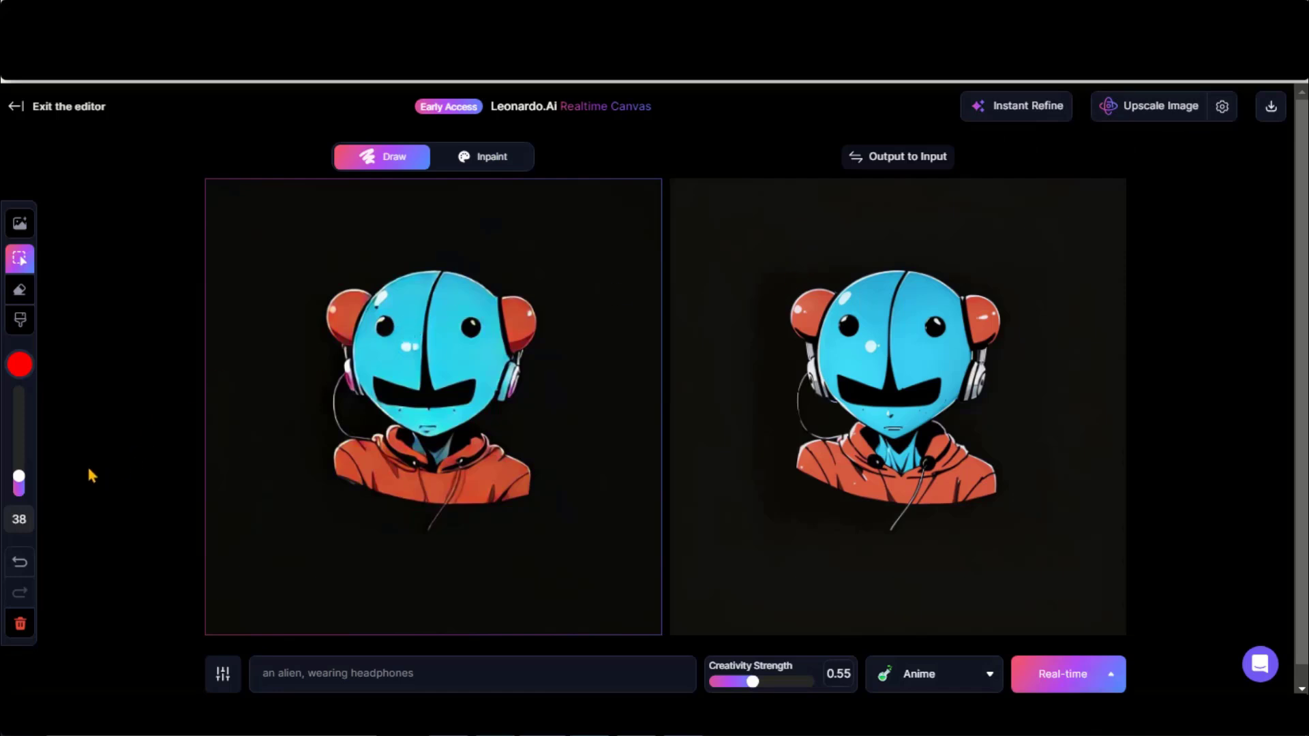
Step: Add the toddler-on-a-sand-castle image from the Community Feed to the canvas
{"action": "left_click", "coordinate": [20, 223]}
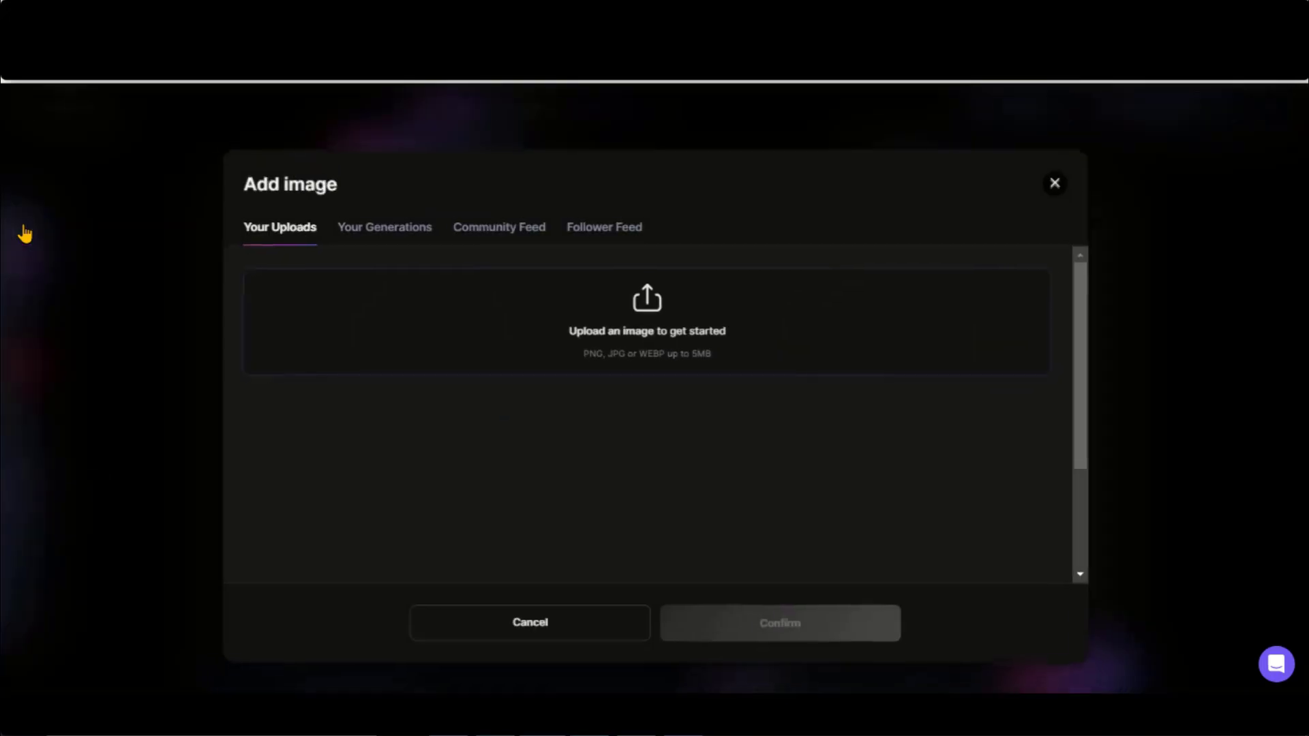
{"action": "left_click", "coordinate": [382, 231]}
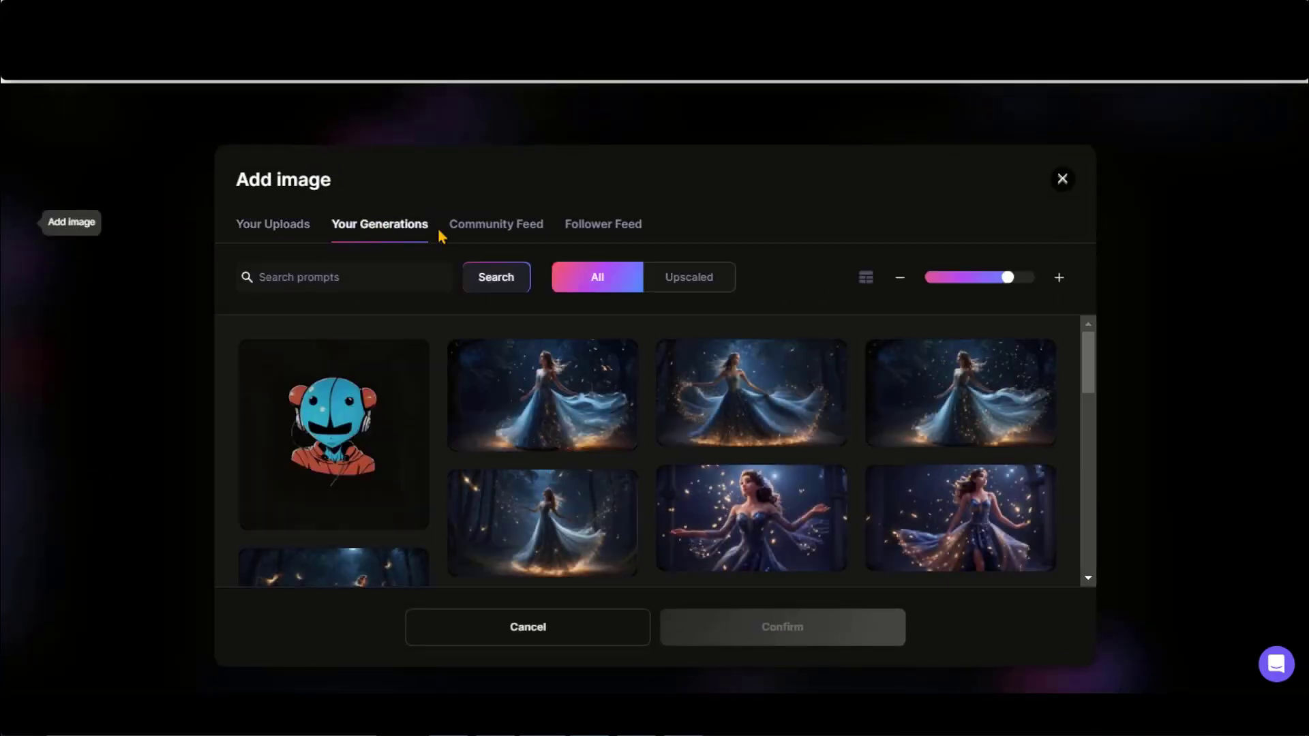
{"action": "left_click", "coordinate": [499, 229]}
{"action": "scroll", "coordinate": [545, 463], "scroll_direction": "down", "scroll_amount": 5}
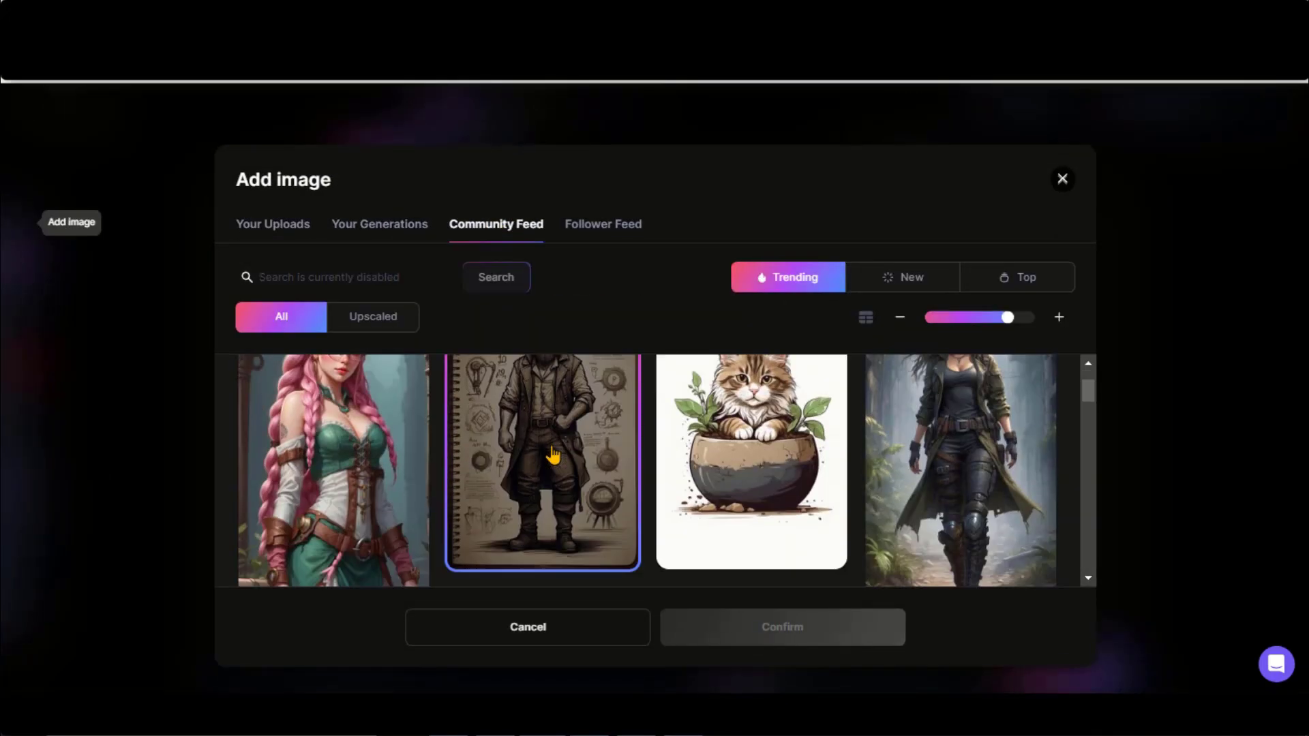
{"action": "scroll", "coordinate": [552, 455], "scroll_direction": "down", "scroll_amount": 7}
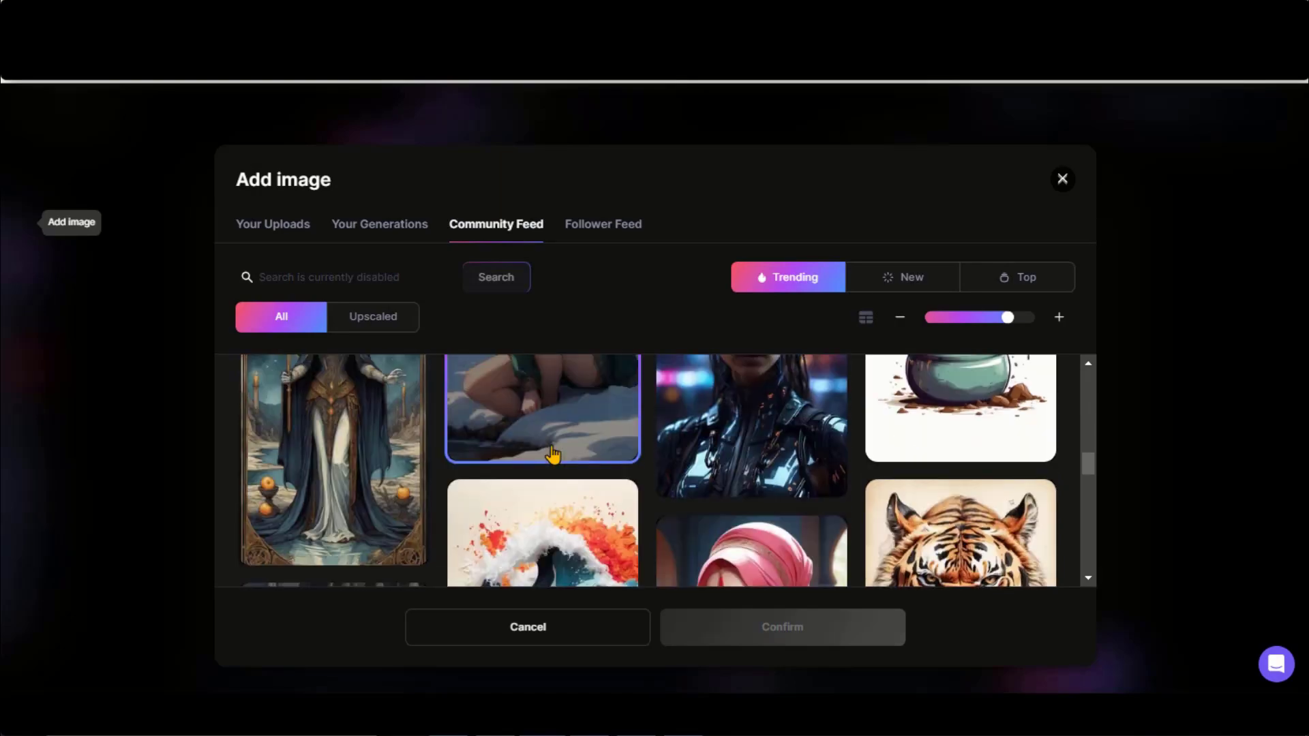
{"action": "scroll", "coordinate": [552, 457], "scroll_direction": "down", "scroll_amount": 2}
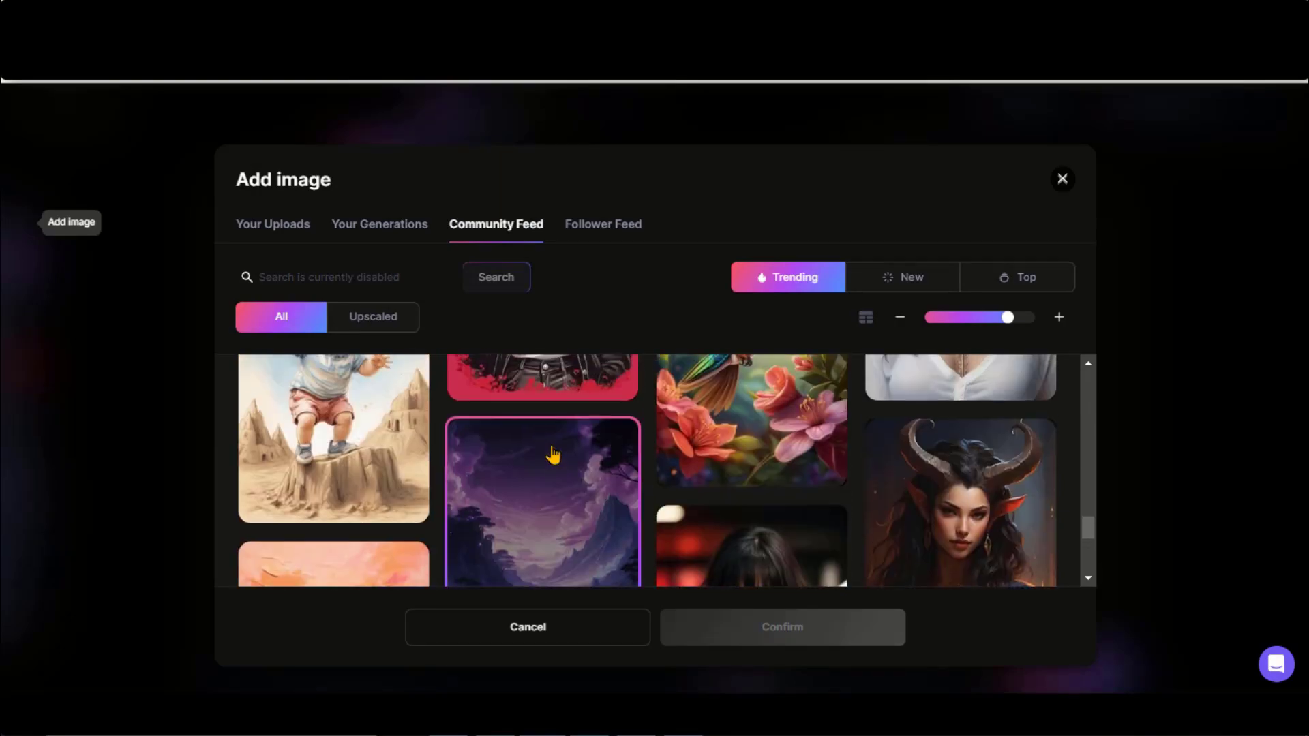
{"action": "scroll", "coordinate": [552, 456], "scroll_direction": "up", "scroll_amount": 2}
{"action": "left_click", "coordinate": [341, 456]}
{"action": "left_click", "coordinate": [789, 634]}
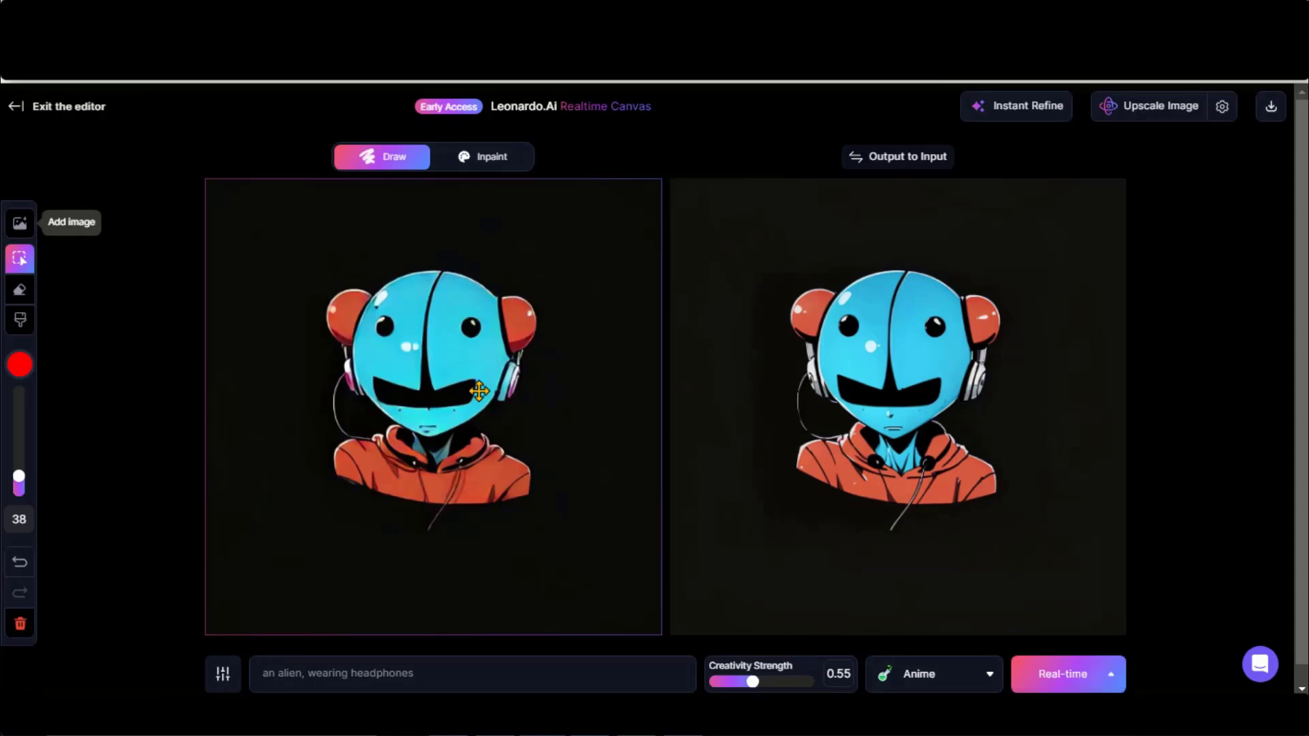
Step: Move the toddler image top-left, enlarge it to the right edge, and clear the prompt
{"action": "left_click_drag", "start_coordinate": [436, 429], "coordinate": [329, 330]}
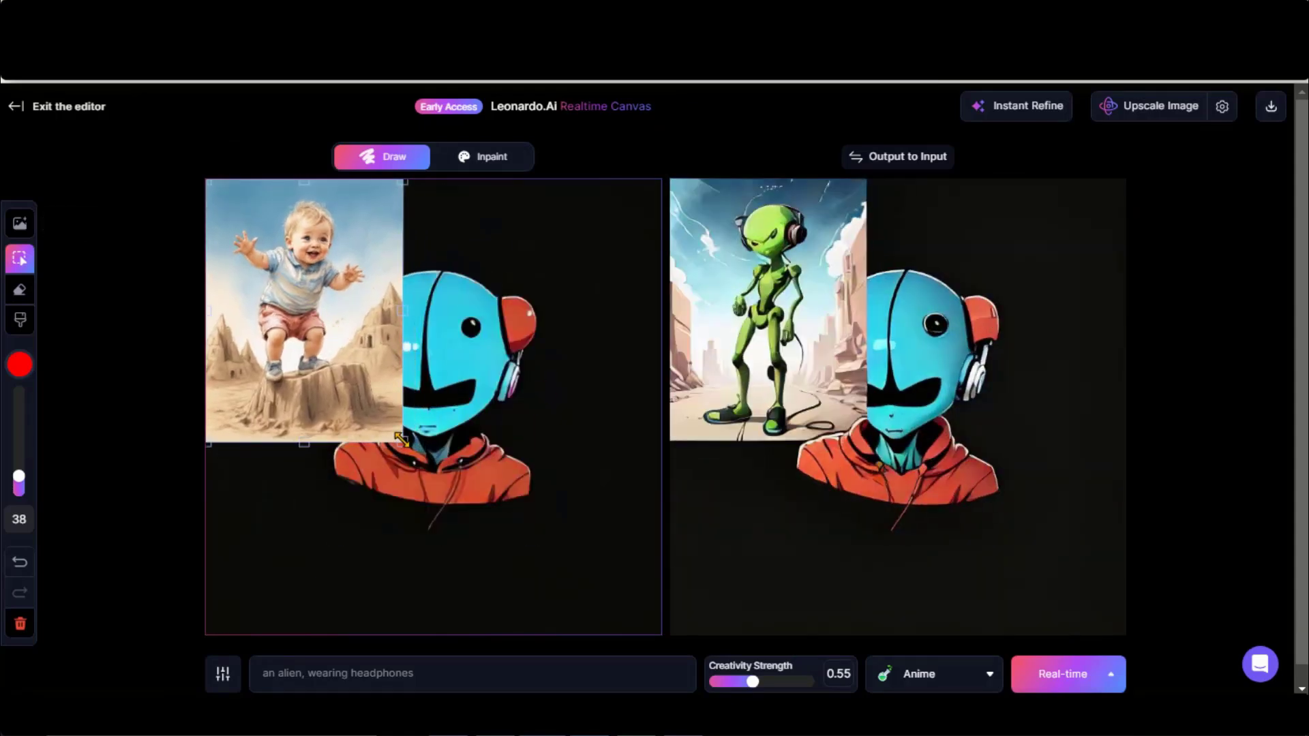
{"action": "left_click_drag", "start_coordinate": [398, 443], "coordinate": [622, 579]}
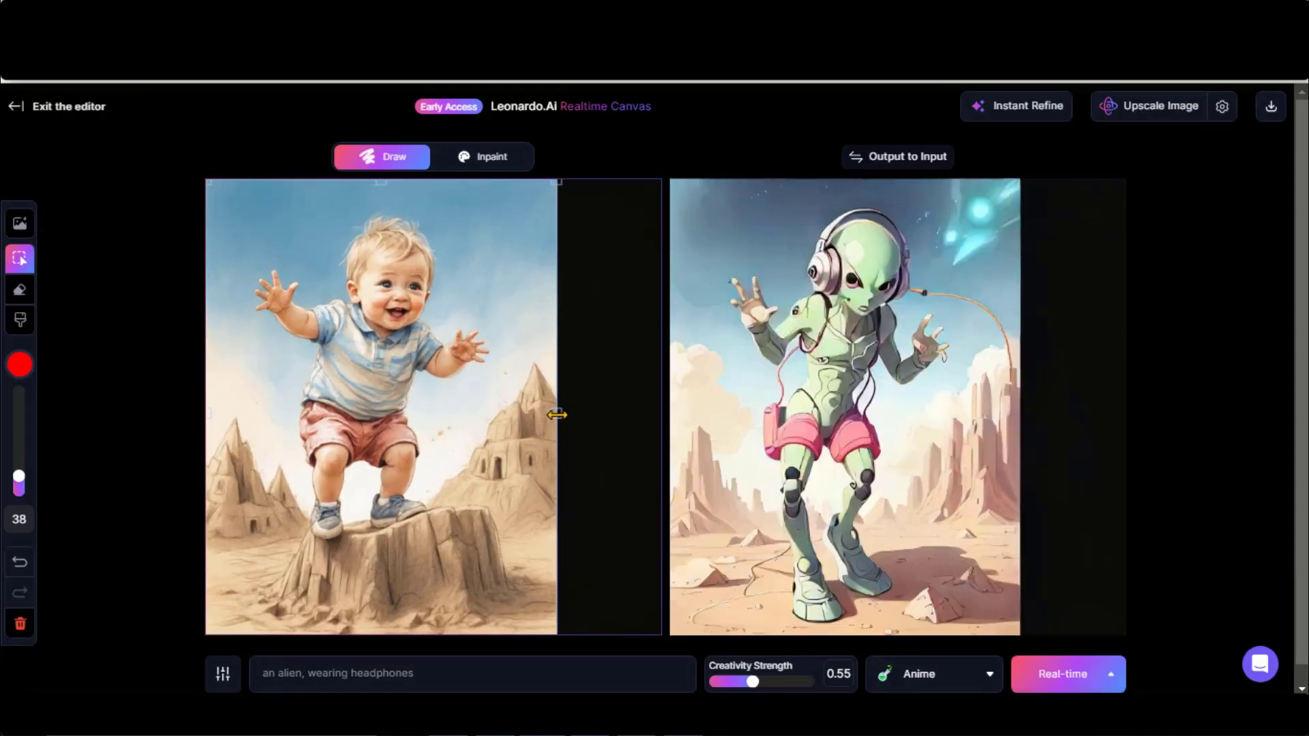
{"action": "left_click_drag", "start_coordinate": [559, 412], "coordinate": [656, 417]}
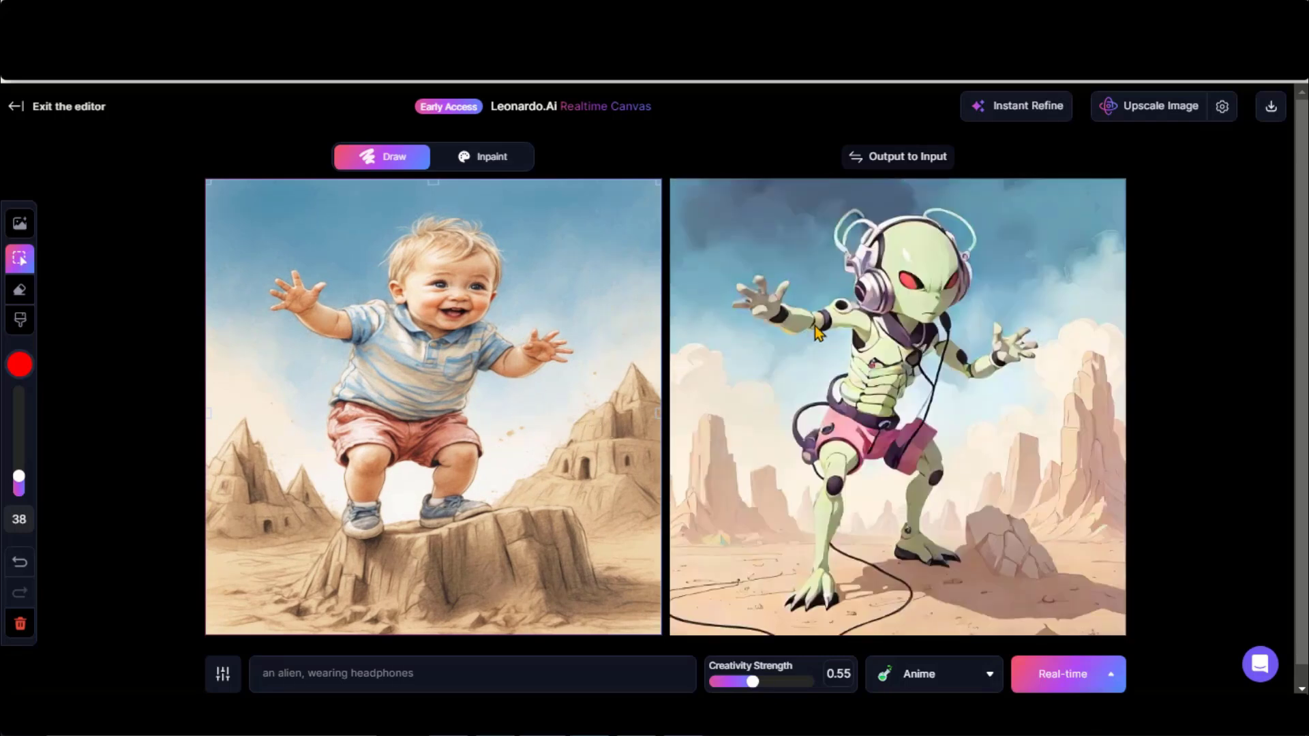
{"action": "left_click_drag", "start_coordinate": [423, 674], "coordinate": [232, 673]}
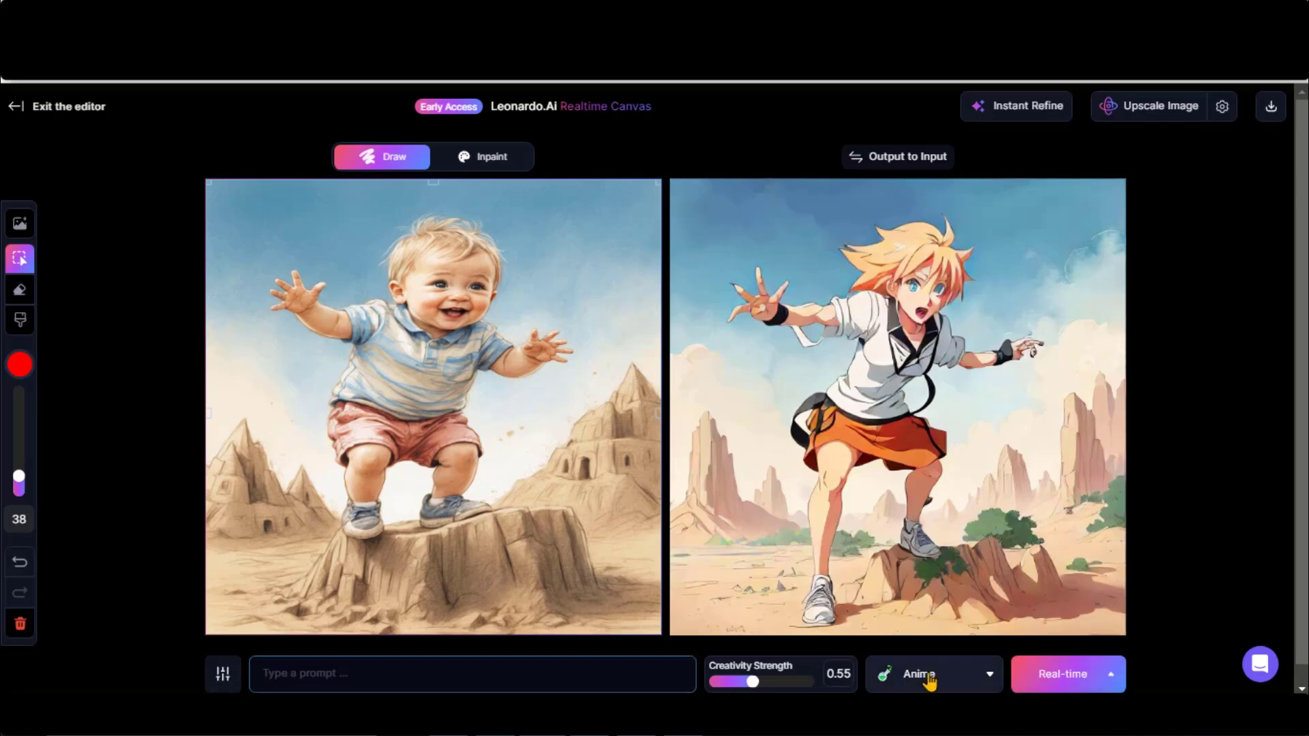
Step: Try the Concept Art, Environment and Cinematic styles, then return to Anime
{"action": "left_click", "coordinate": [925, 675]}
{"action": "left_click", "coordinate": [924, 634]}
{"action": "left_click", "coordinate": [910, 674]}
{"action": "left_click", "coordinate": [874, 388]}
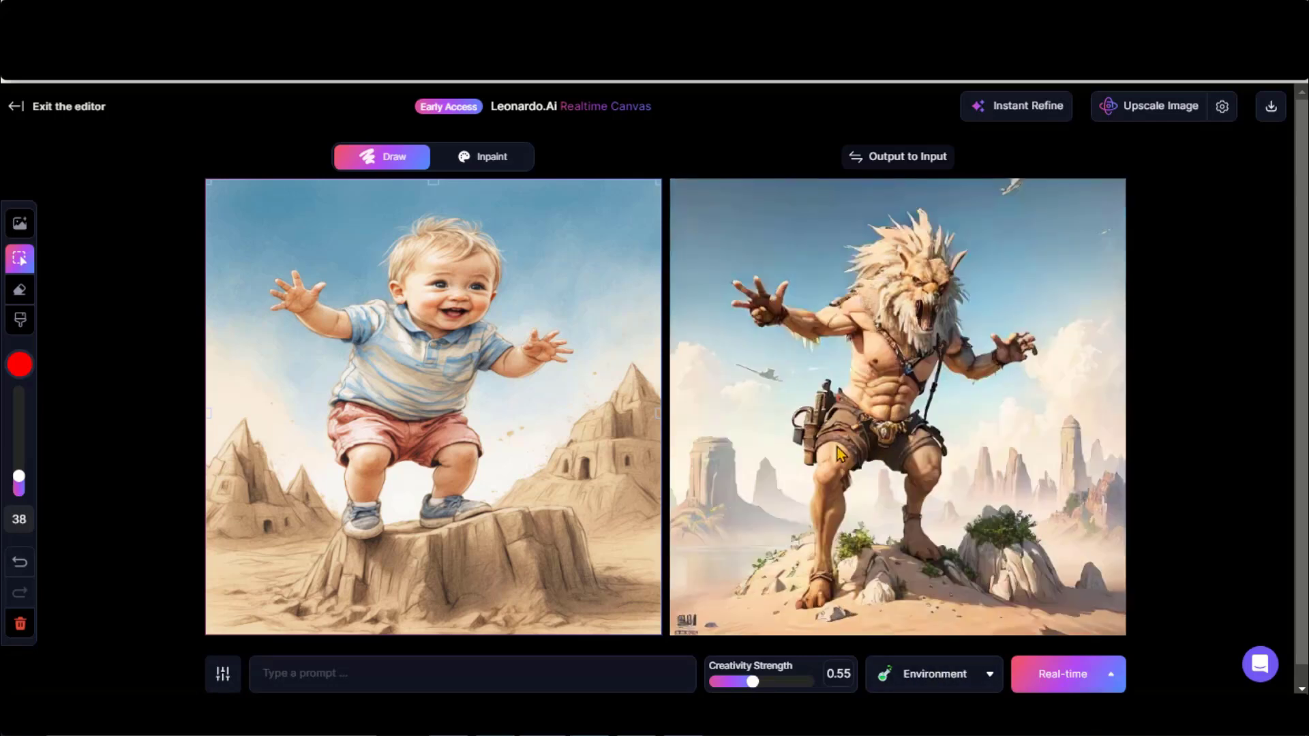
{"action": "left_click", "coordinate": [979, 674]}
{"action": "left_click", "coordinate": [910, 306]}
{"action": "left_click", "coordinate": [927, 675]}
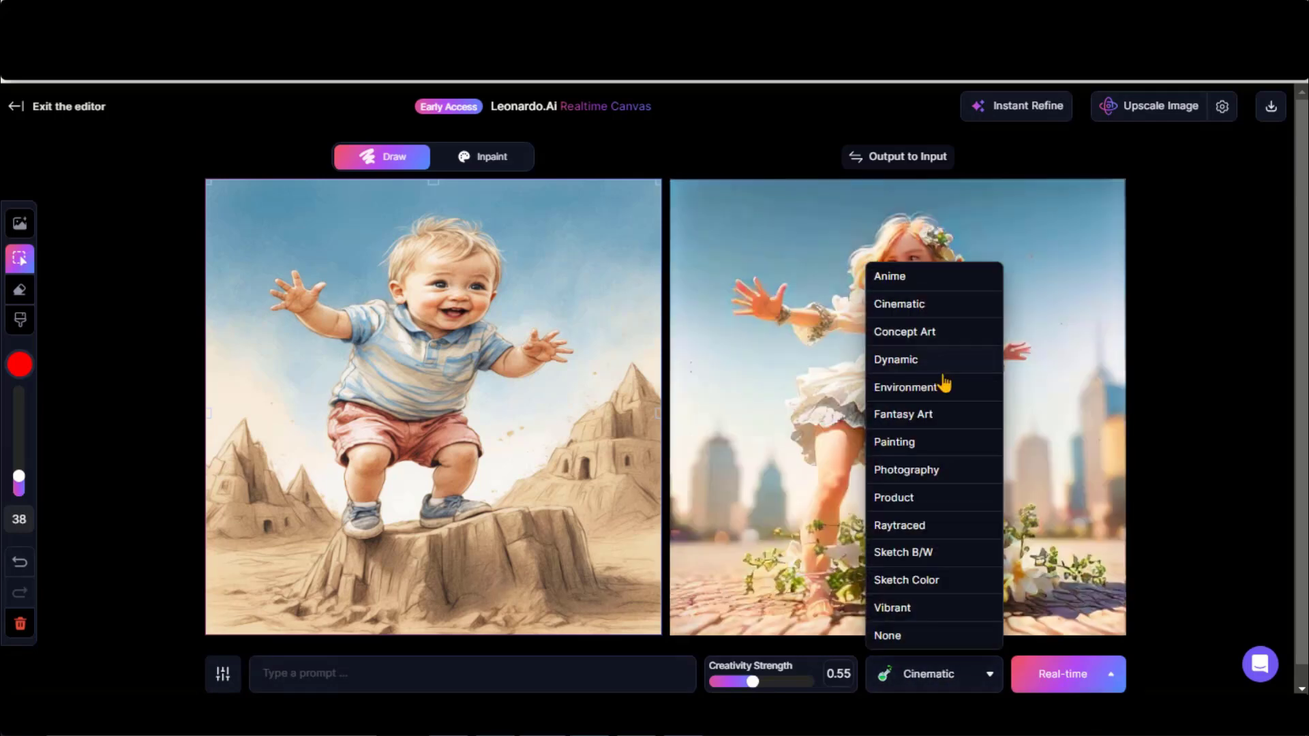
{"action": "left_click", "coordinate": [888, 275]}
Step: Use the anime output as the input and paint a red stroke below the boy's raised hand
{"action": "left_click", "coordinate": [885, 161]}
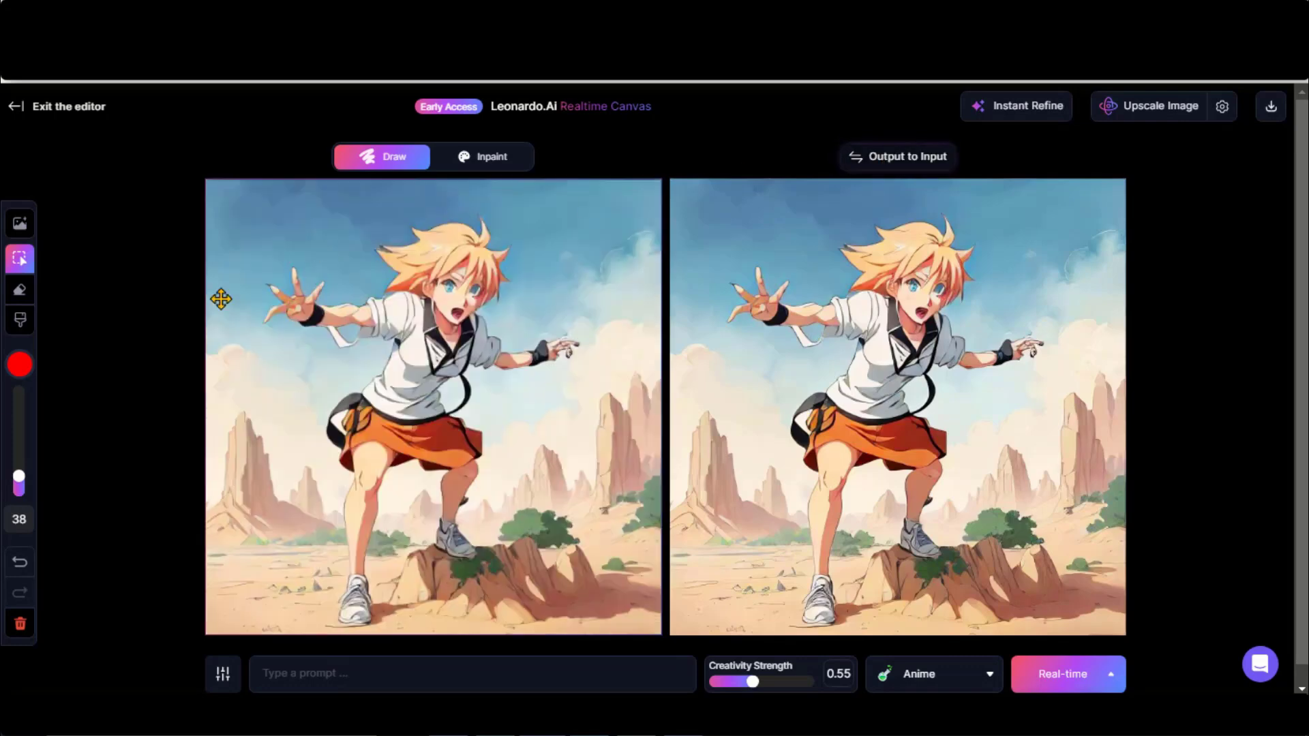
{"action": "left_click", "coordinate": [21, 369]}
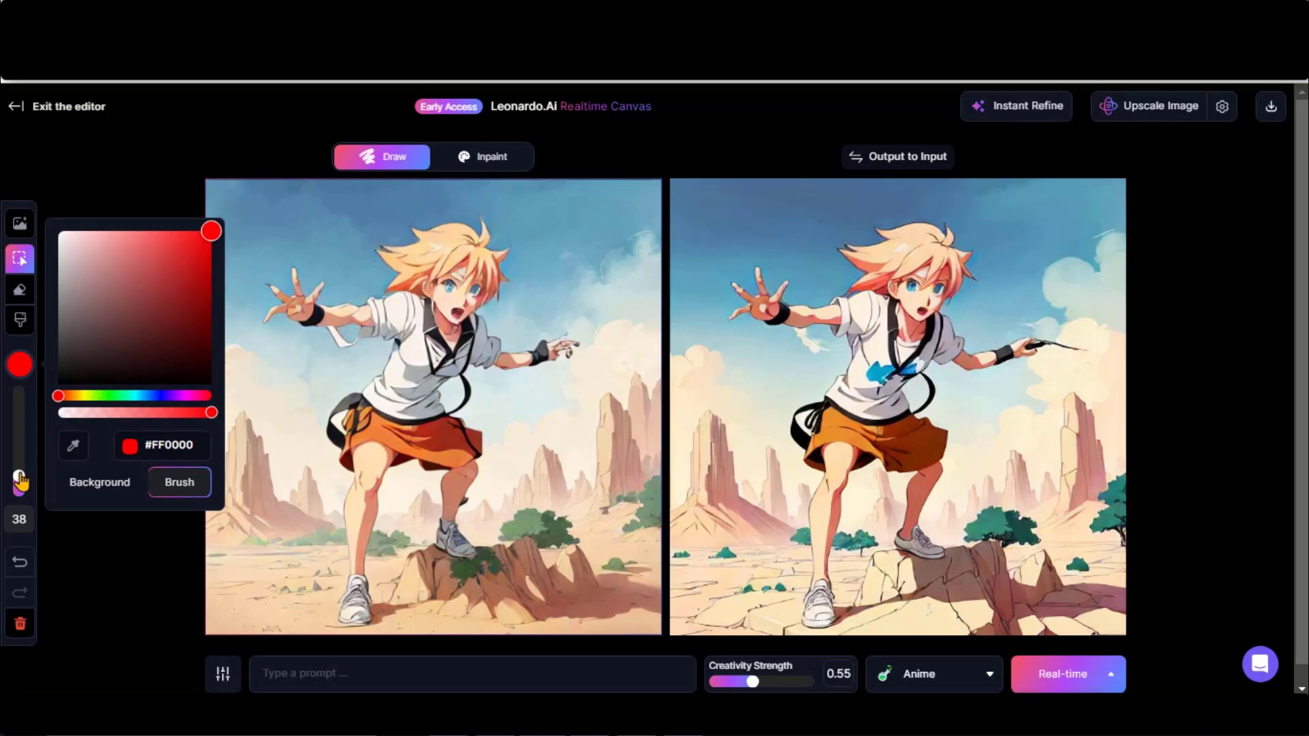
{"action": "left_click", "coordinate": [19, 375]}
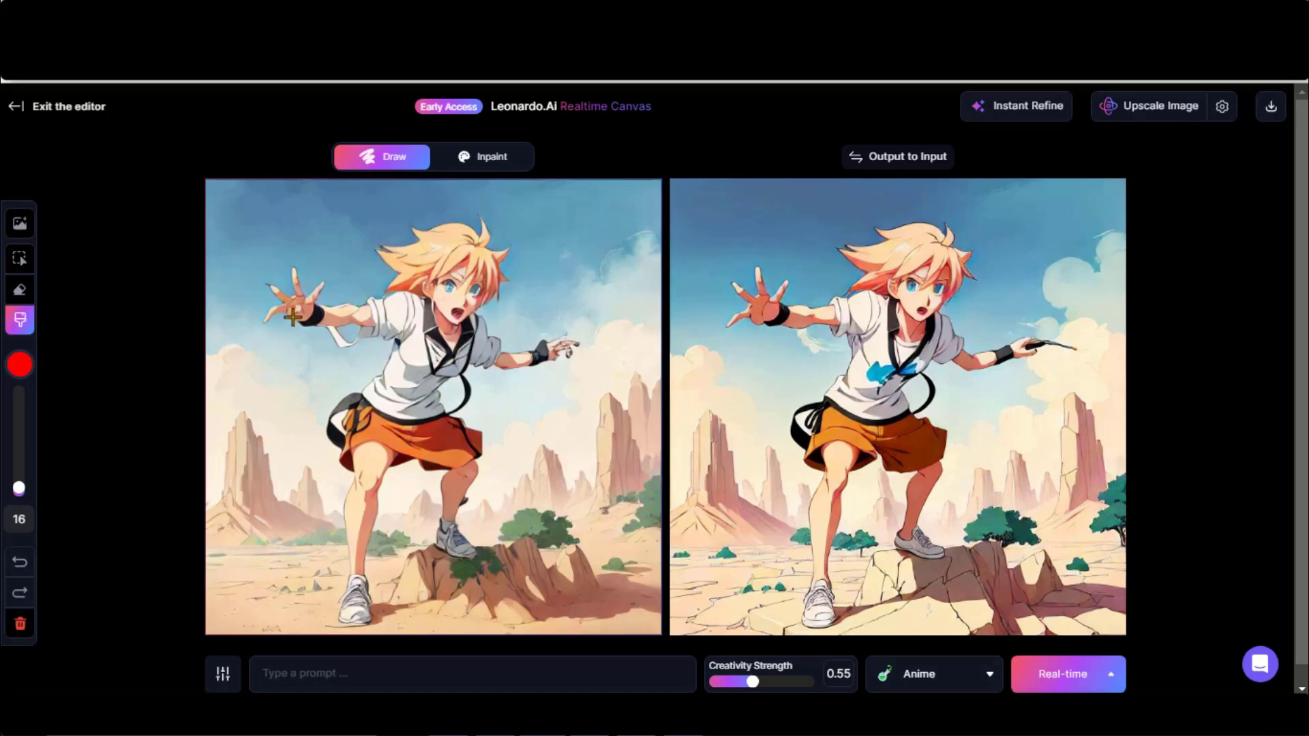
{"action": "left_click_drag", "start_coordinate": [293, 315], "coordinate": [287, 357]}
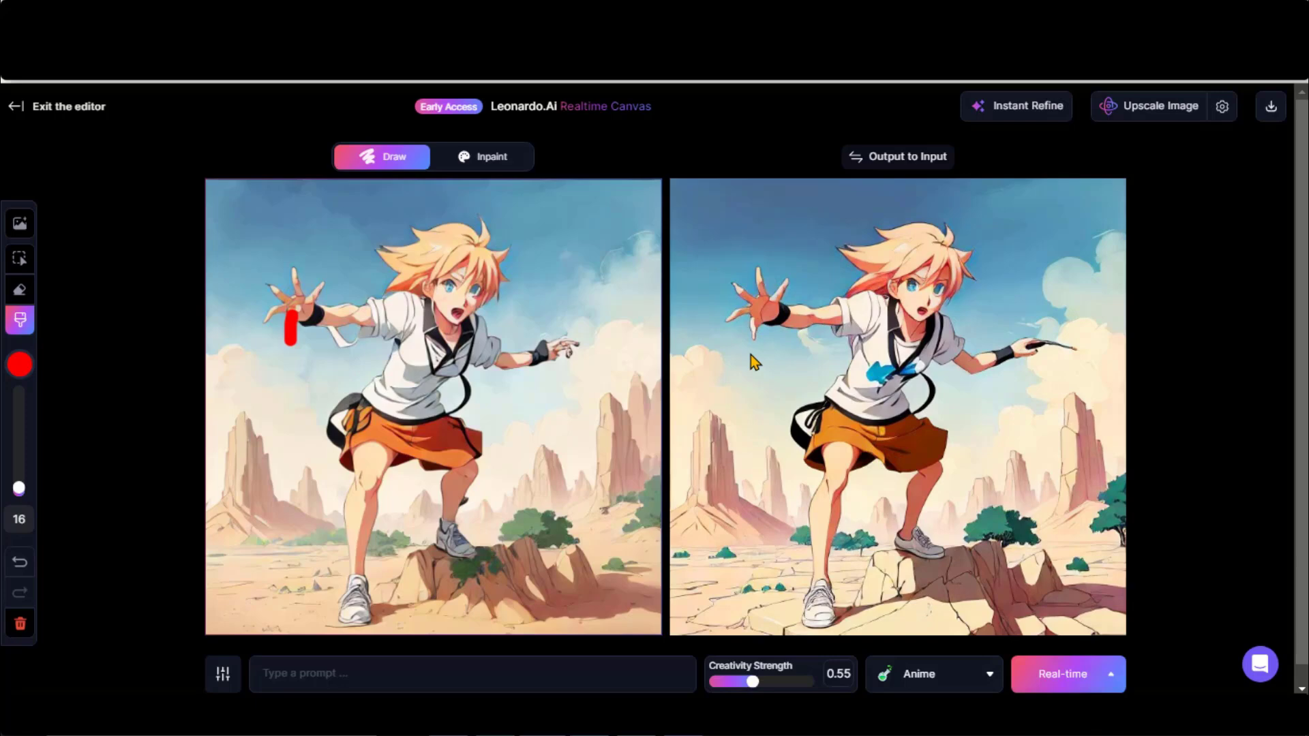
Step: Paint a teal band across the top of the sky with the brush enlarged to size 78
{"action": "left_click", "coordinate": [19, 365]}
{"action": "left_click", "coordinate": [197, 413]}
{"action": "left_click", "coordinate": [194, 274]}
{"action": "left_click", "coordinate": [26, 386]}
{"action": "left_click_drag", "start_coordinate": [19, 488], "coordinate": [19, 453]}
{"action": "mouse_move", "coordinate": [394, 190]}
{"action": "left_mouse_down"}
{"action": "mouse_move", "coordinate": [327, 188]}
{"action": "mouse_move", "coordinate": [658, 197]}
{"action": "left_mouse_up"}
Step: Paint light cyan across the sky at the top of the canvas
{"action": "left_click", "coordinate": [19, 365]}
{"action": "left_click", "coordinate": [157, 236]}
{"action": "left_click", "coordinate": [19, 365]}
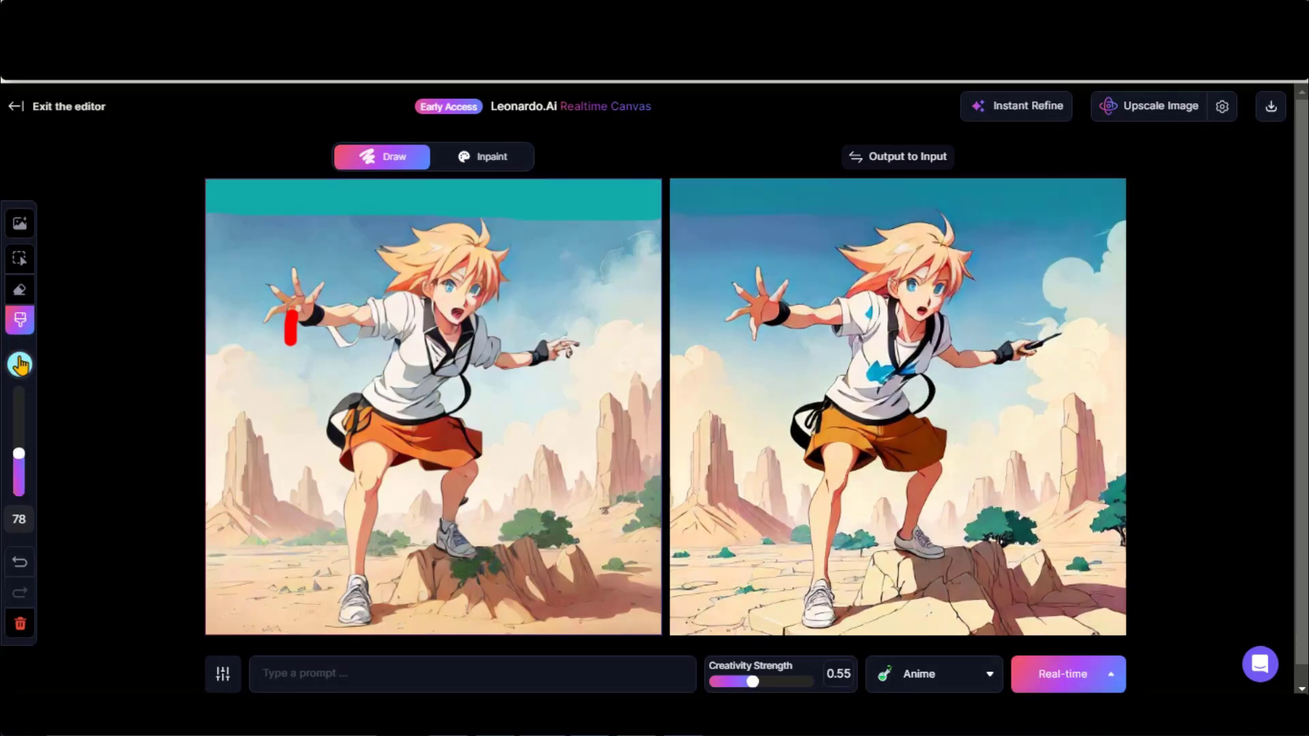
{"action": "mouse_move", "coordinate": [208, 194]}
{"action": "left_mouse_down"}
{"action": "mouse_move", "coordinate": [653, 207]}
{"action": "mouse_move", "coordinate": [650, 257]}
{"action": "mouse_move", "coordinate": [571, 221]}
{"action": "left_mouse_up"}
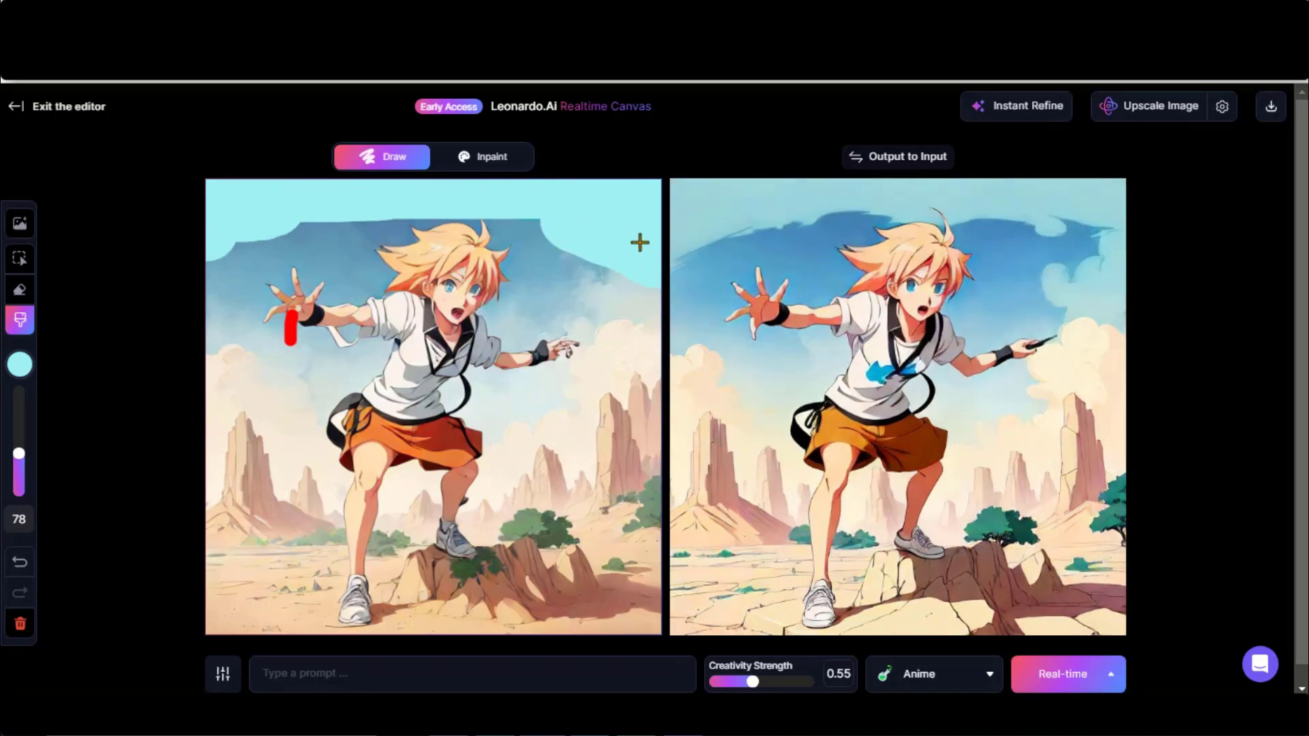
Step: Draw branching bright green plants at the bottom left and right with a size 19 brush
{"action": "left_click", "coordinate": [20, 364]}
{"action": "left_click", "coordinate": [197, 239]}
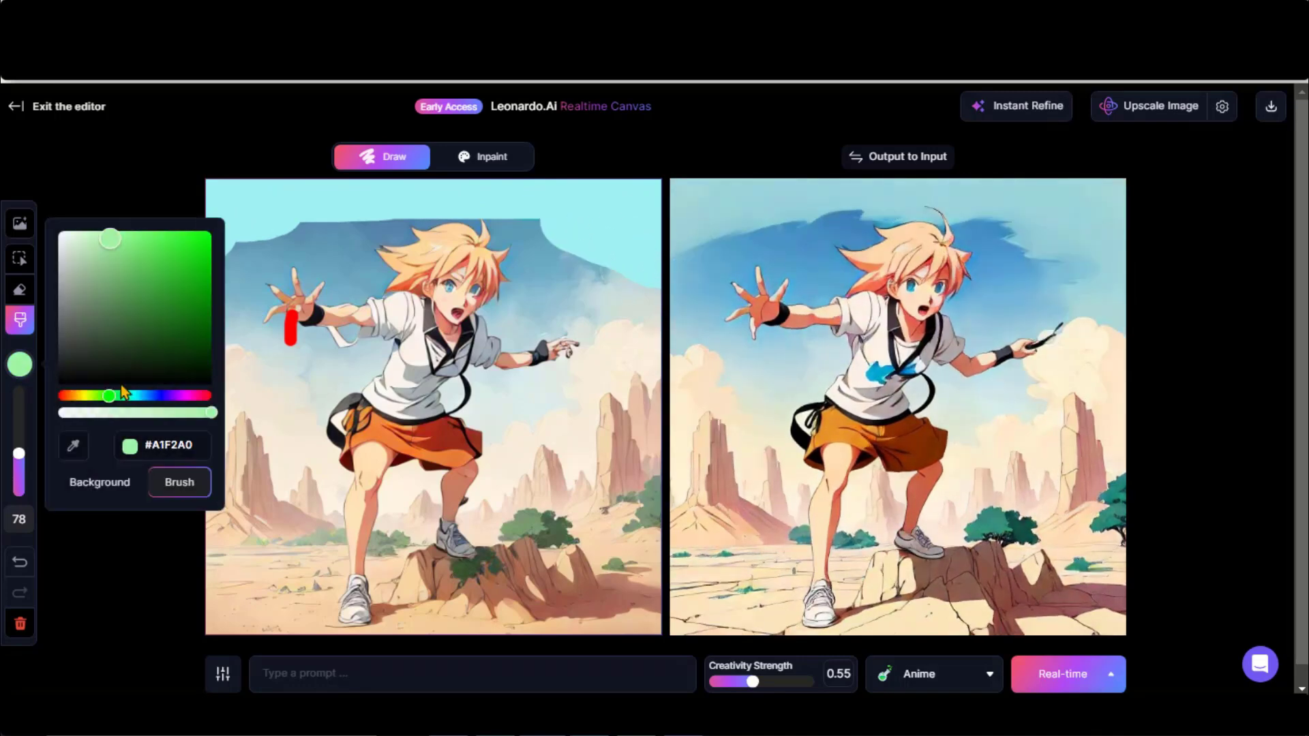
{"action": "left_click", "coordinate": [19, 365]}
{"action": "left_click_drag", "start_coordinate": [290, 550], "coordinate": [263, 632]}
{"action": "left_click_drag", "start_coordinate": [580, 451], "coordinate": [619, 614]}
{"action": "left_click_drag", "start_coordinate": [546, 541], "coordinate": [614, 560]}
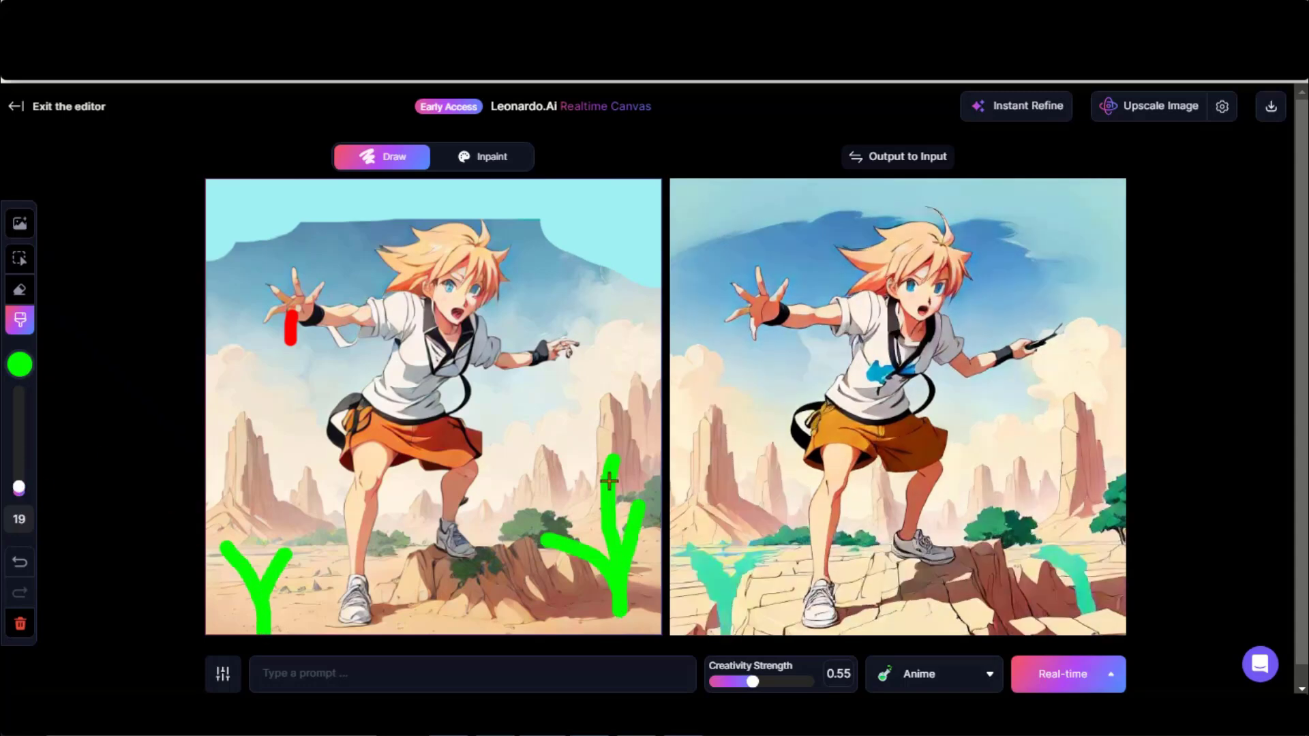
{"action": "left_click_drag", "start_coordinate": [616, 451], "coordinate": [609, 559]}
{"action": "left_click_drag", "start_coordinate": [641, 504], "coordinate": [622, 549]}
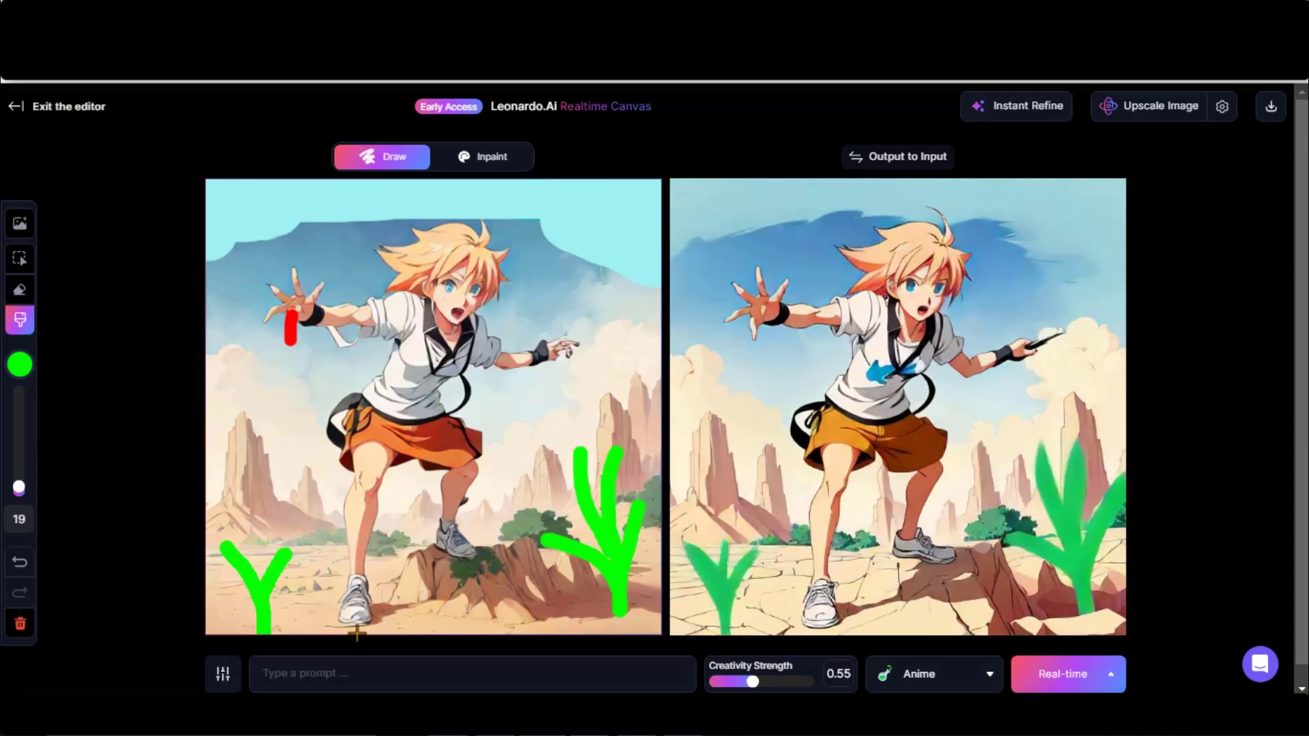
Step: Replace the prompt with 'green plants' and sketch another green plant near the lower centre
{"action": "double_click", "coordinate": [307, 670]}
{"action": "type", "text": "green plants"}
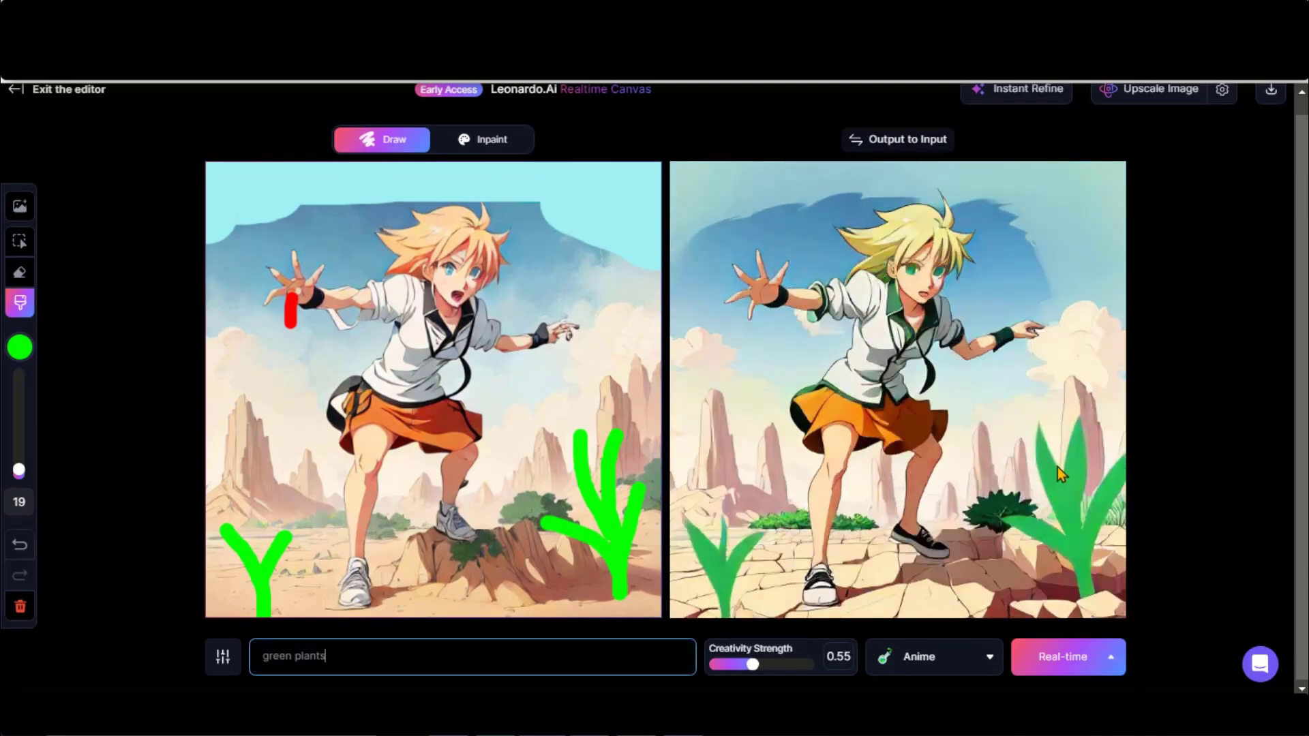
{"action": "mouse_move", "coordinate": [520, 575]}
{"action": "left_mouse_down"}
{"action": "mouse_move", "coordinate": [507, 540]}
{"action": "mouse_move", "coordinate": [563, 535]}
{"action": "mouse_move", "coordinate": [538, 525]}
{"action": "left_mouse_up"}
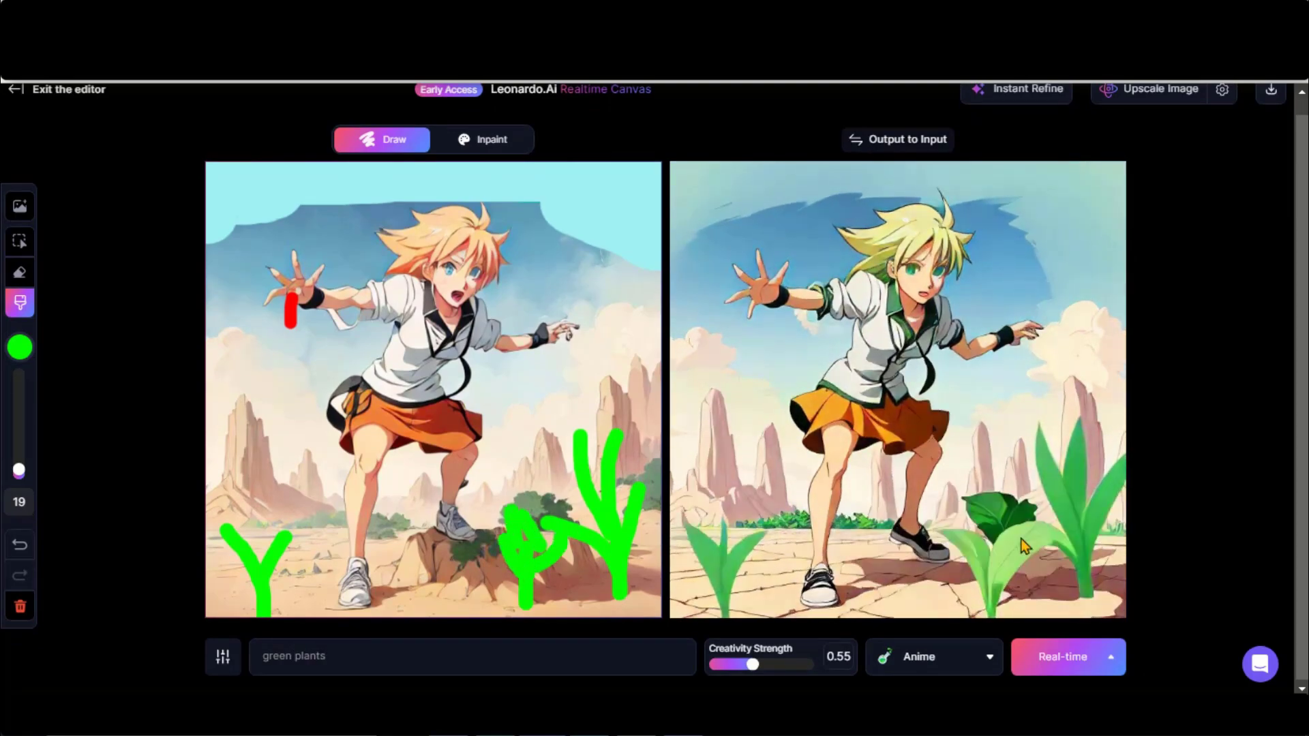
{"action": "scroll", "coordinate": [811, 299], "scroll_direction": "up", "scroll_amount": 1}
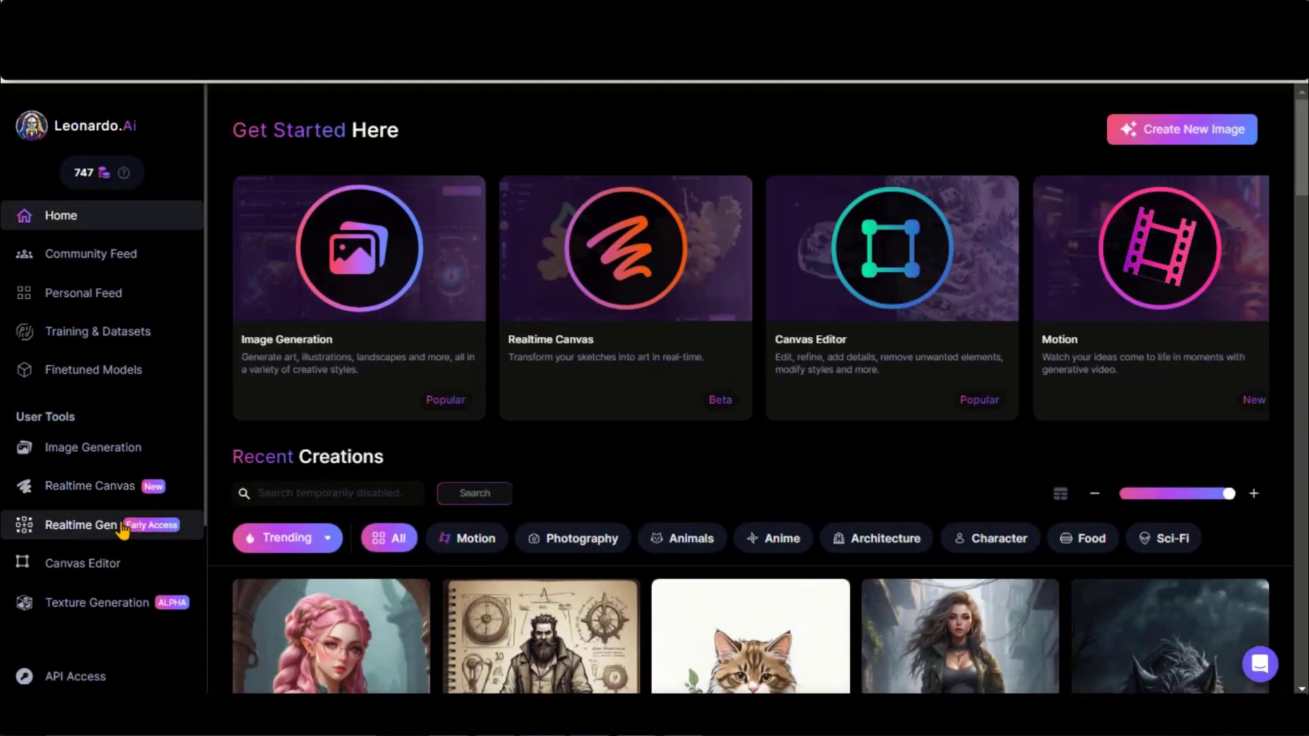
Step: Start a new Realtime Gen canvas with the prompt 'a young boy playing with footabll'
{"action": "left_click", "coordinate": [123, 530]}
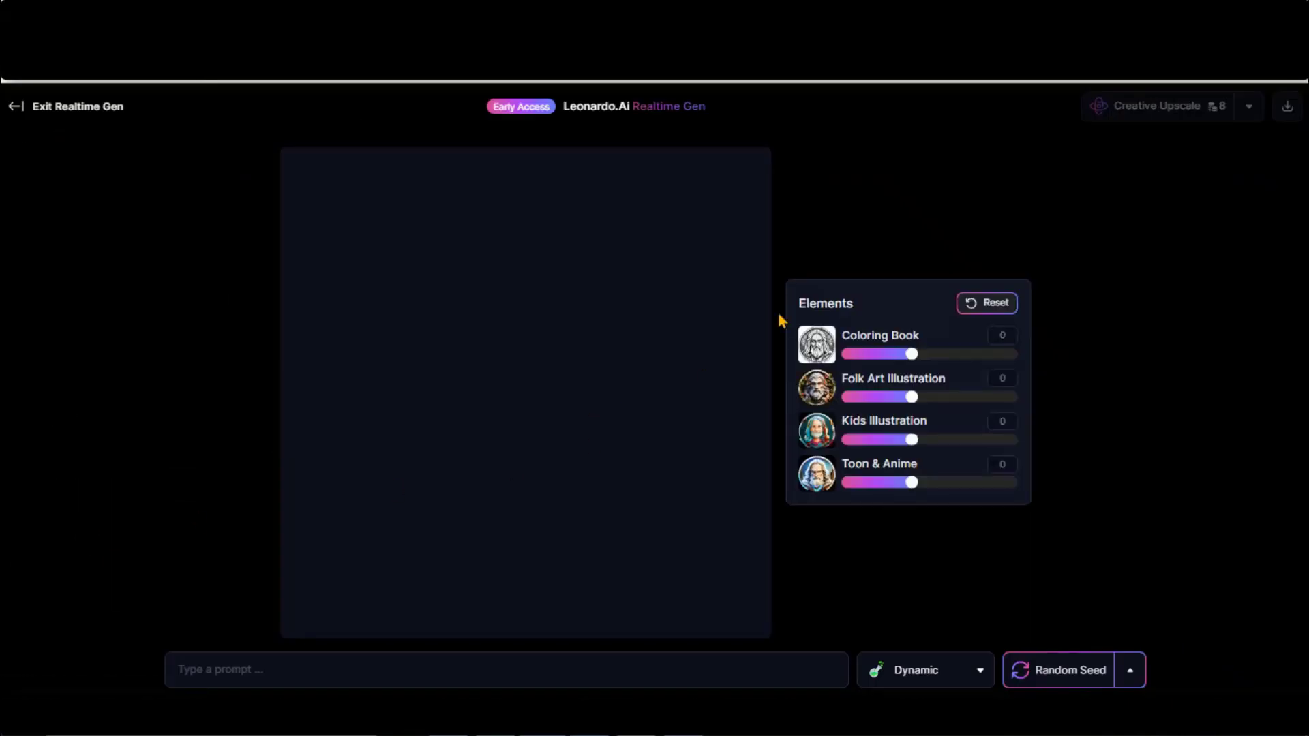
{"action": "left_click", "coordinate": [717, 107]}
{"action": "left_click", "coordinate": [267, 666]}
{"action": "type", "text": "a yo"}
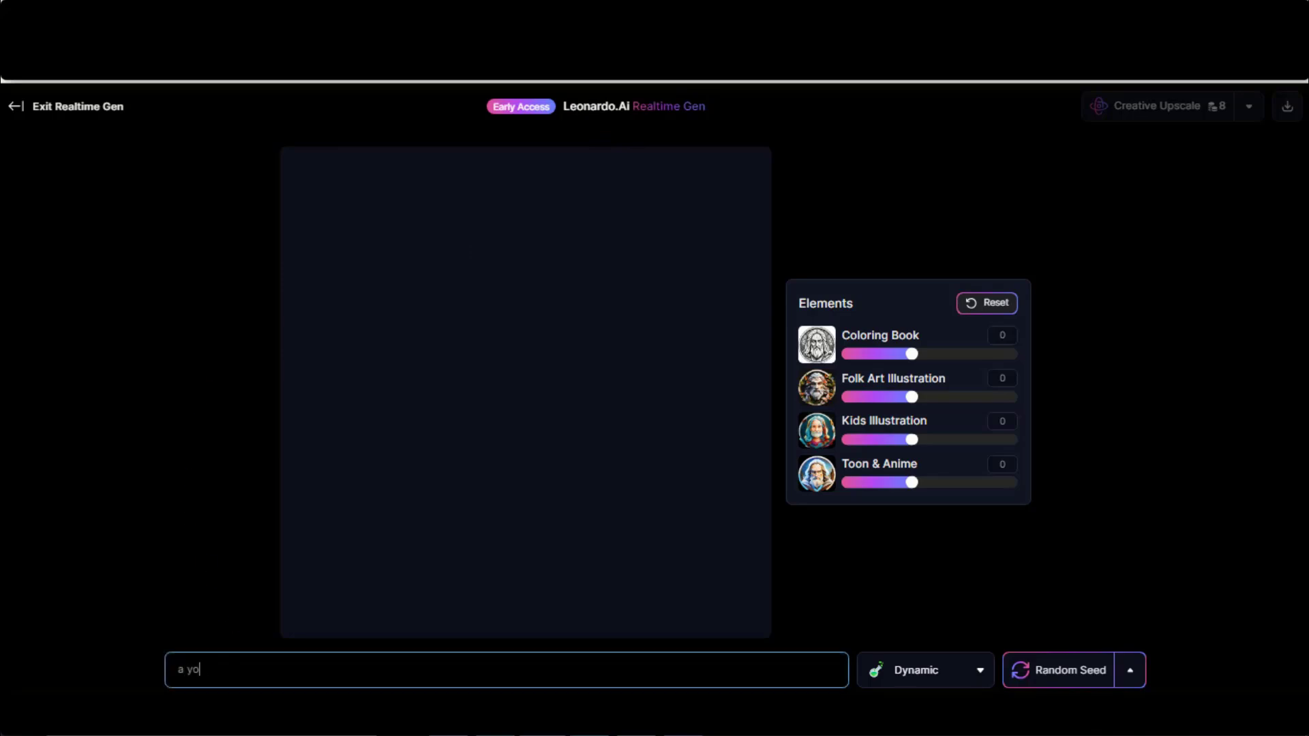
{"action": "type", "text": "ung boy playing with "}
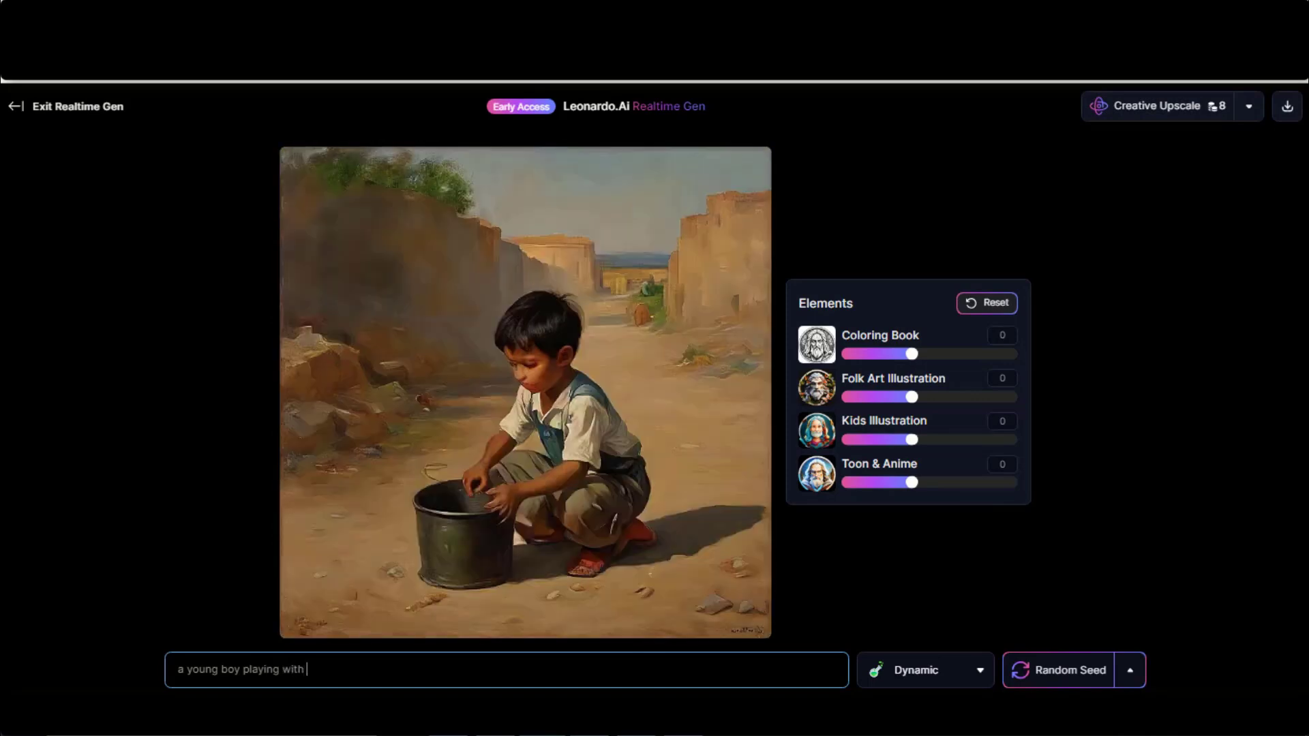
{"action": "type", "text": "footabll"}
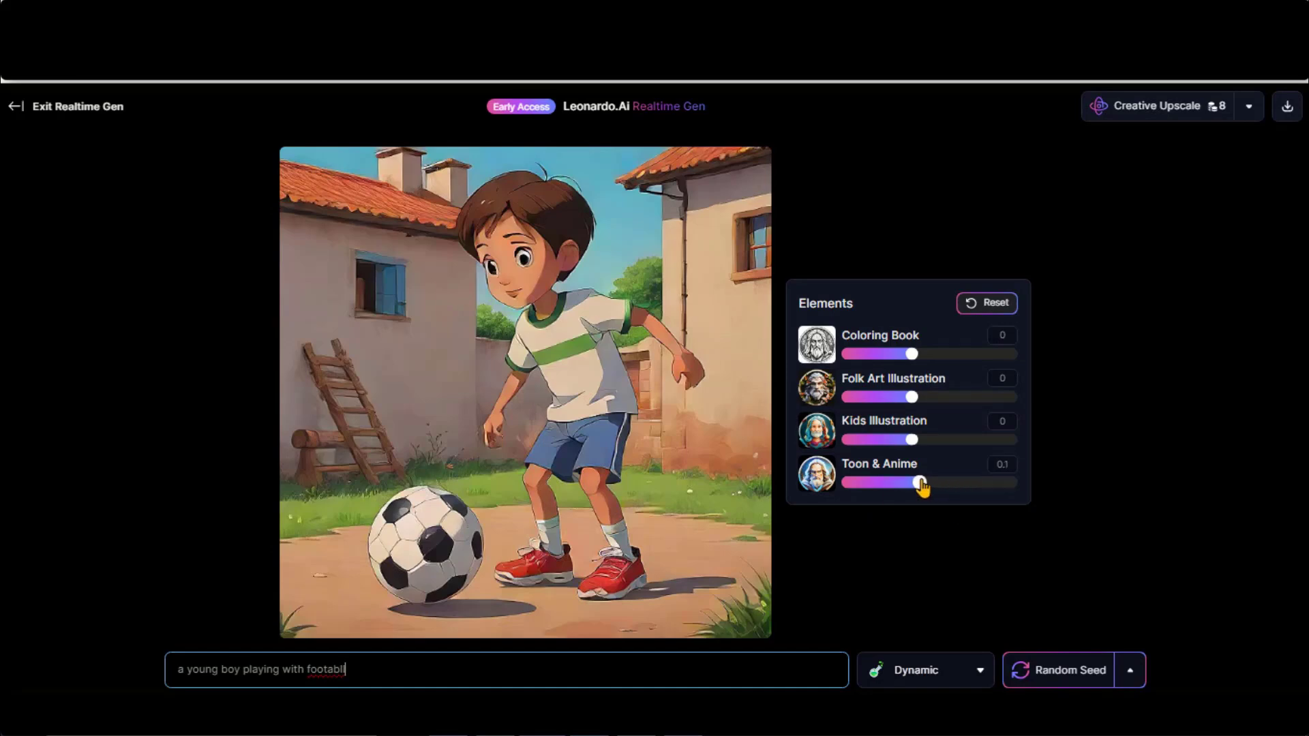
Step: Try Elements styles: Folk Art Illustration at 1.4, then back to 0, then raise Toon & Anime
{"action": "left_click_drag", "start_coordinate": [918, 484], "coordinate": [911, 482]}
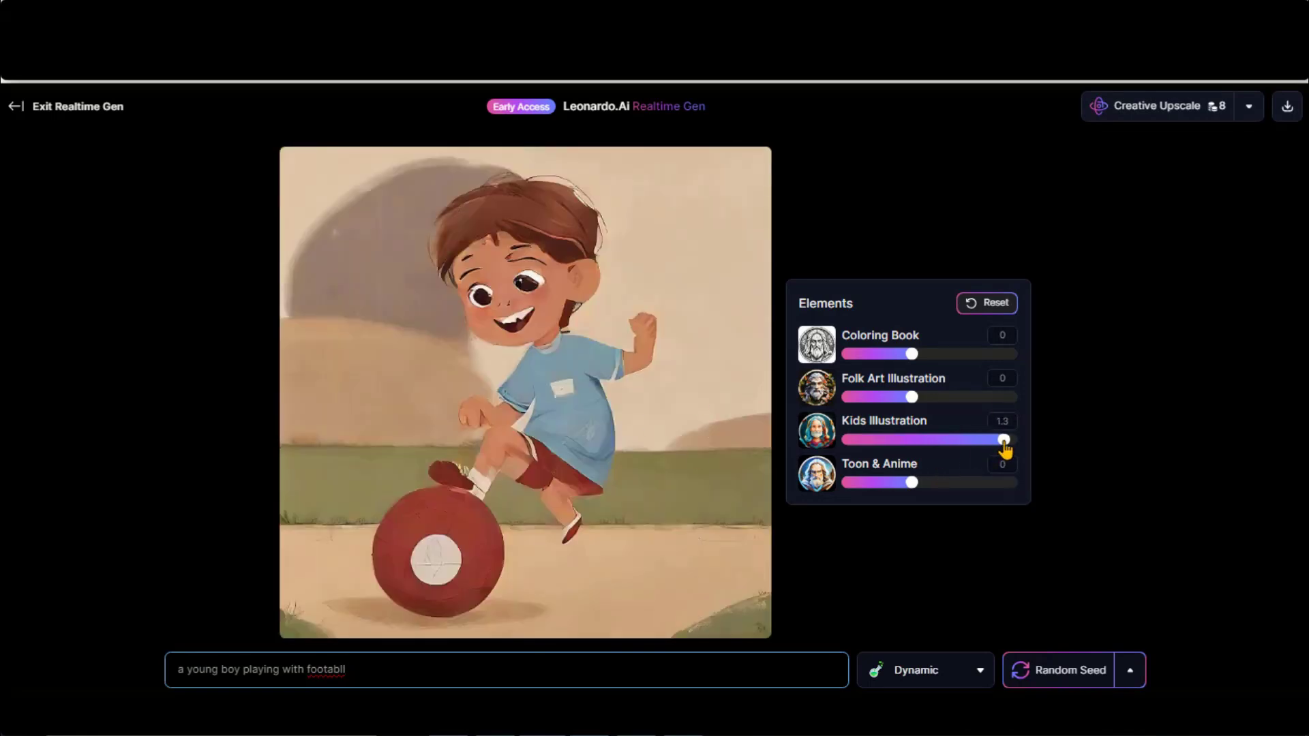
{"action": "mouse_move", "coordinate": [911, 398]}
{"action": "left_mouse_down"}
{"action": "mouse_move", "coordinate": [961, 399]}
{"action": "mouse_move", "coordinate": [913, 421]}
{"action": "left_mouse_up"}
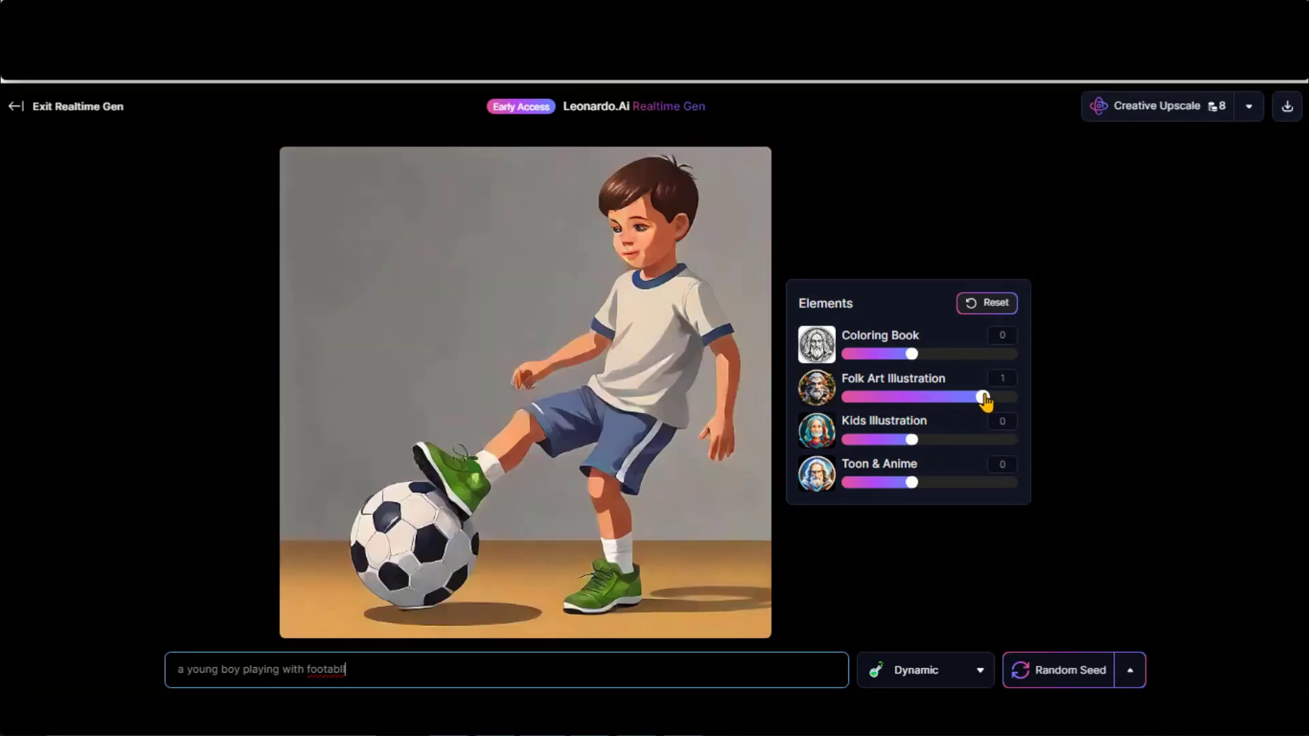
{"action": "left_click_drag", "start_coordinate": [986, 400], "coordinate": [1010, 403]}
{"action": "left_click_drag", "start_coordinate": [919, 398], "coordinate": [911, 398]}
{"action": "left_click_drag", "start_coordinate": [912, 354], "coordinate": [963, 361]}
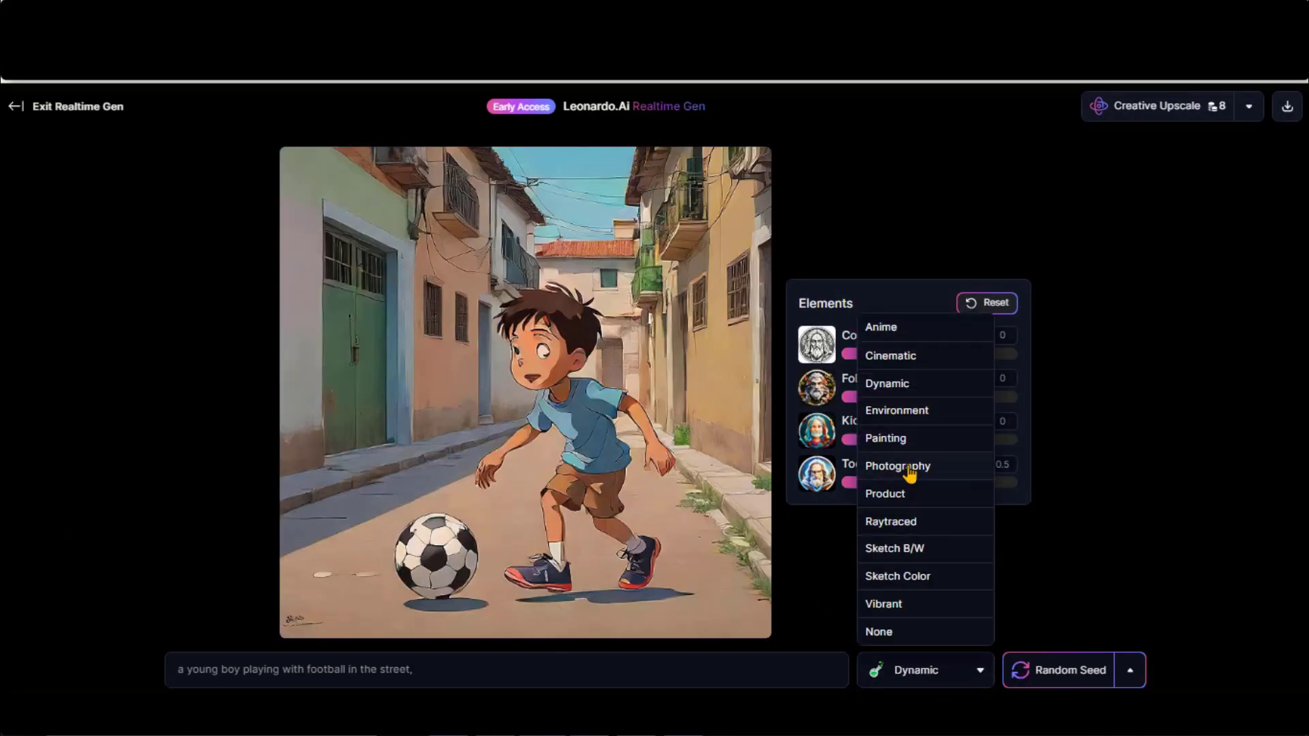
Step: Switch the style to Photography, set Toon & Anime to 0 and raise Coloring Book for line art
{"action": "left_click", "coordinate": [910, 470]}
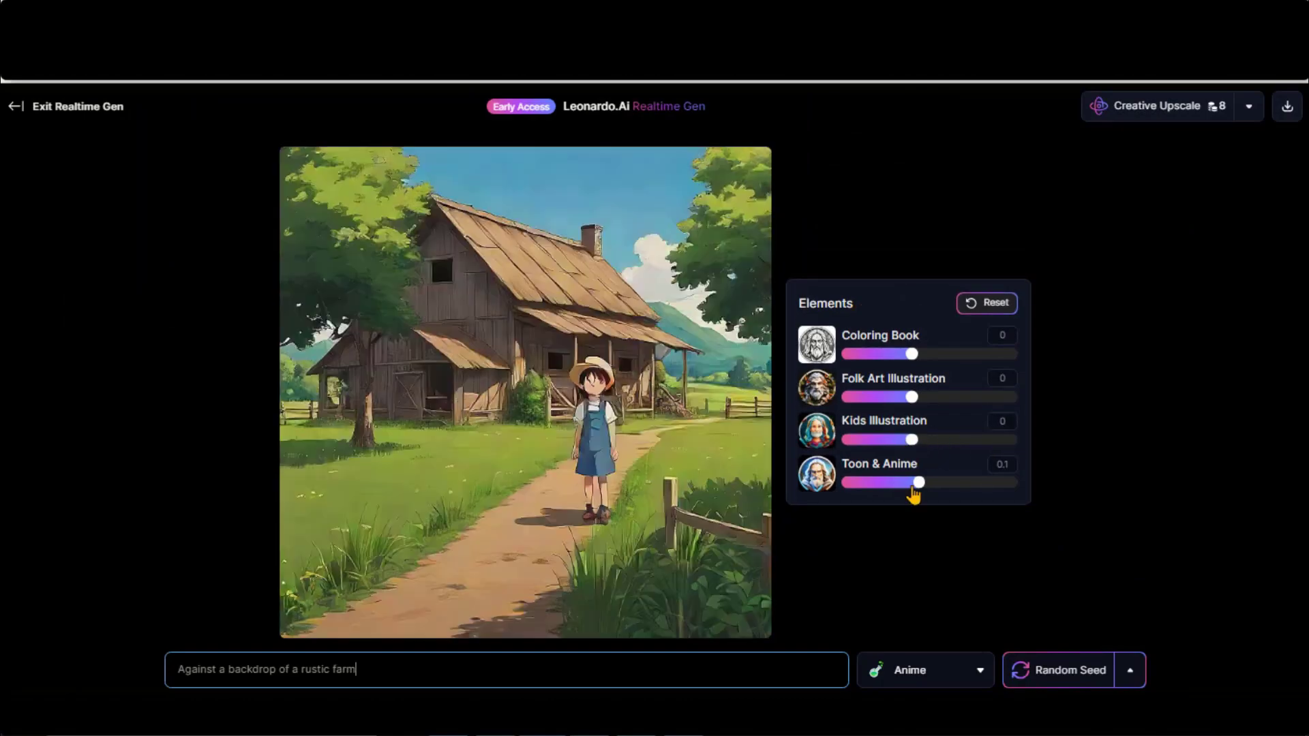
{"action": "left_click_drag", "start_coordinate": [914, 485], "coordinate": [911, 484]}
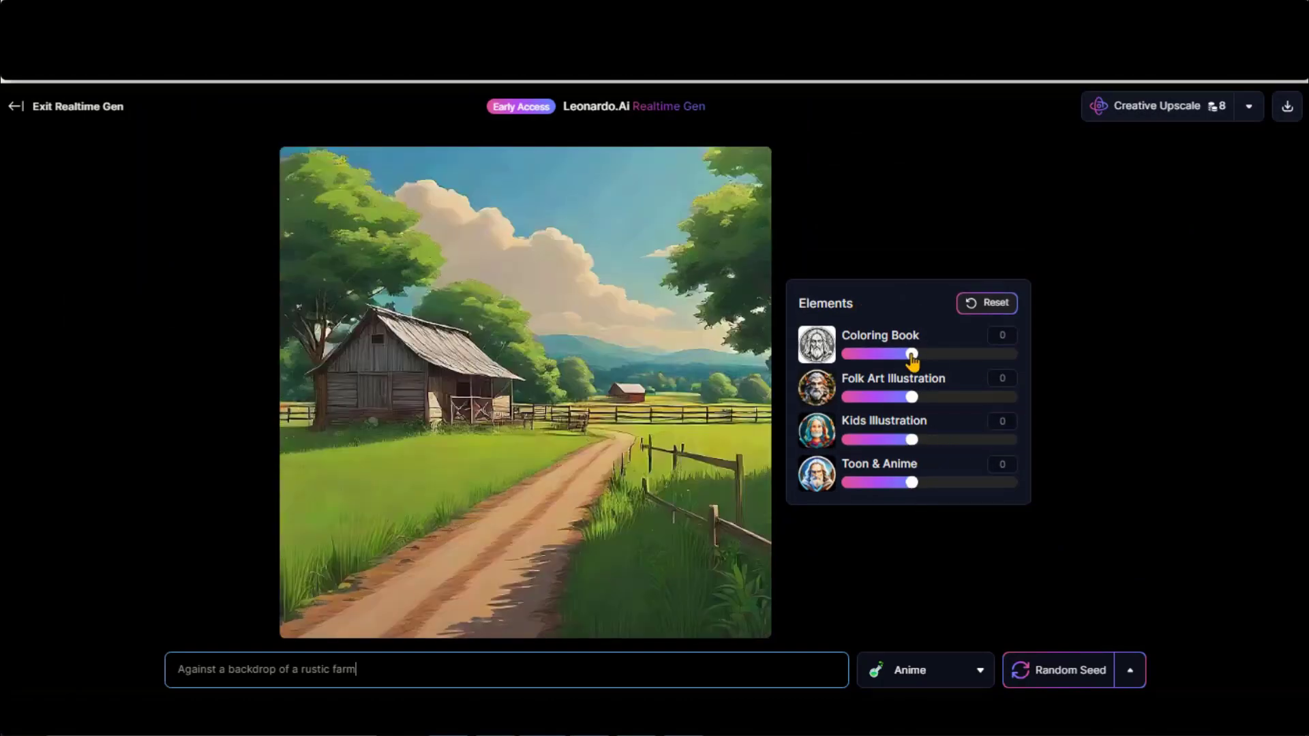
{"action": "left_click_drag", "start_coordinate": [932, 363], "coordinate": [1009, 359]}
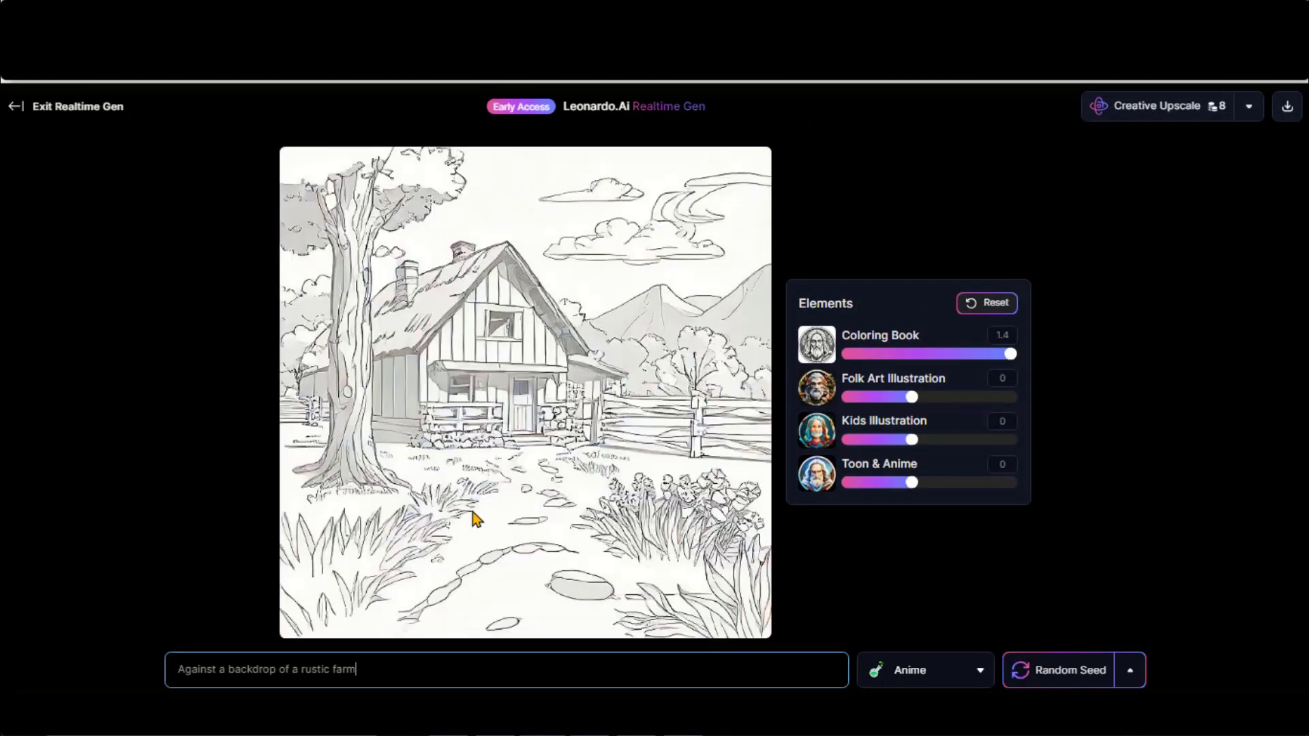
Step: Replace the prompt with 'a house nested in the mountains' and lower Coloring Book again
{"action": "left_click_drag", "start_coordinate": [357, 671], "coordinate": [167, 674]}
{"action": "type", "text": "a house nested in the mountains"}
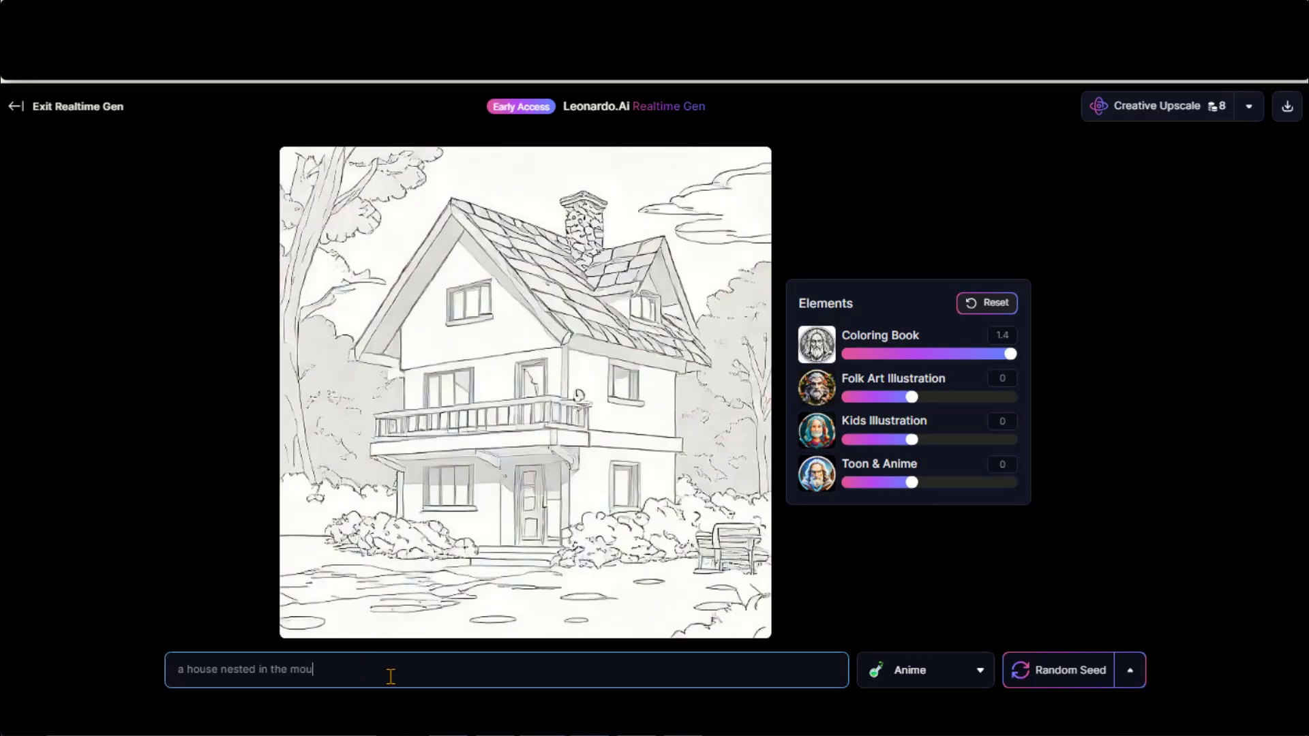
{"action": "left_click", "coordinate": [919, 356]}
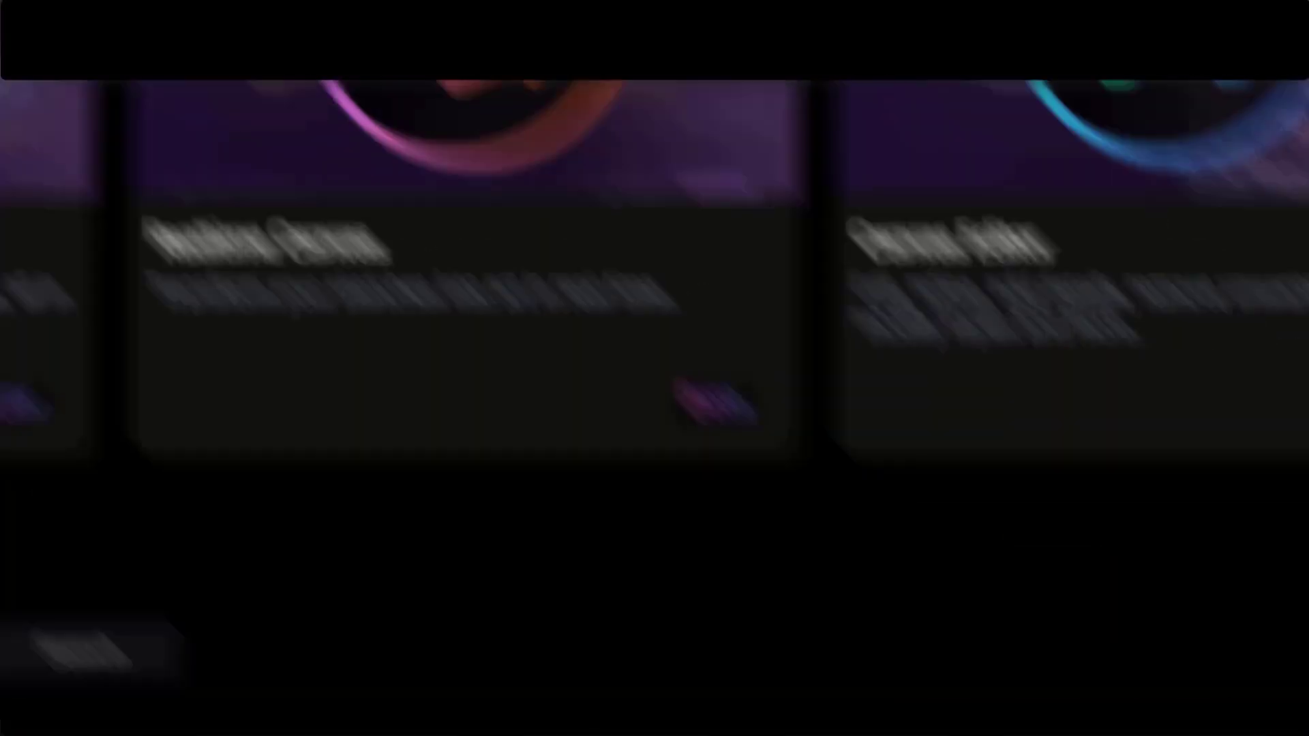
Step: Open the Motion feature and read through its How to use Motion introduction
{"action": "left_click", "coordinate": [1076, 274]}
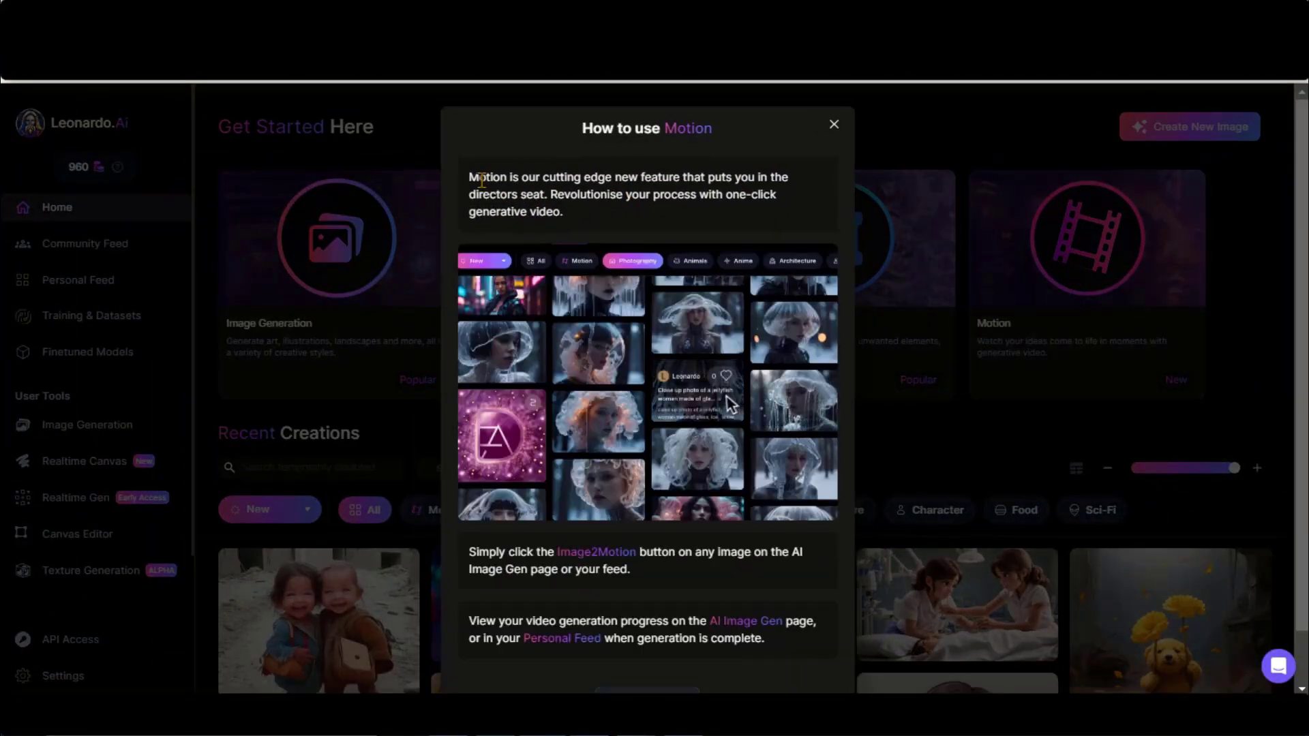
{"action": "left_click_drag", "start_coordinate": [516, 196], "coordinate": [575, 225]}
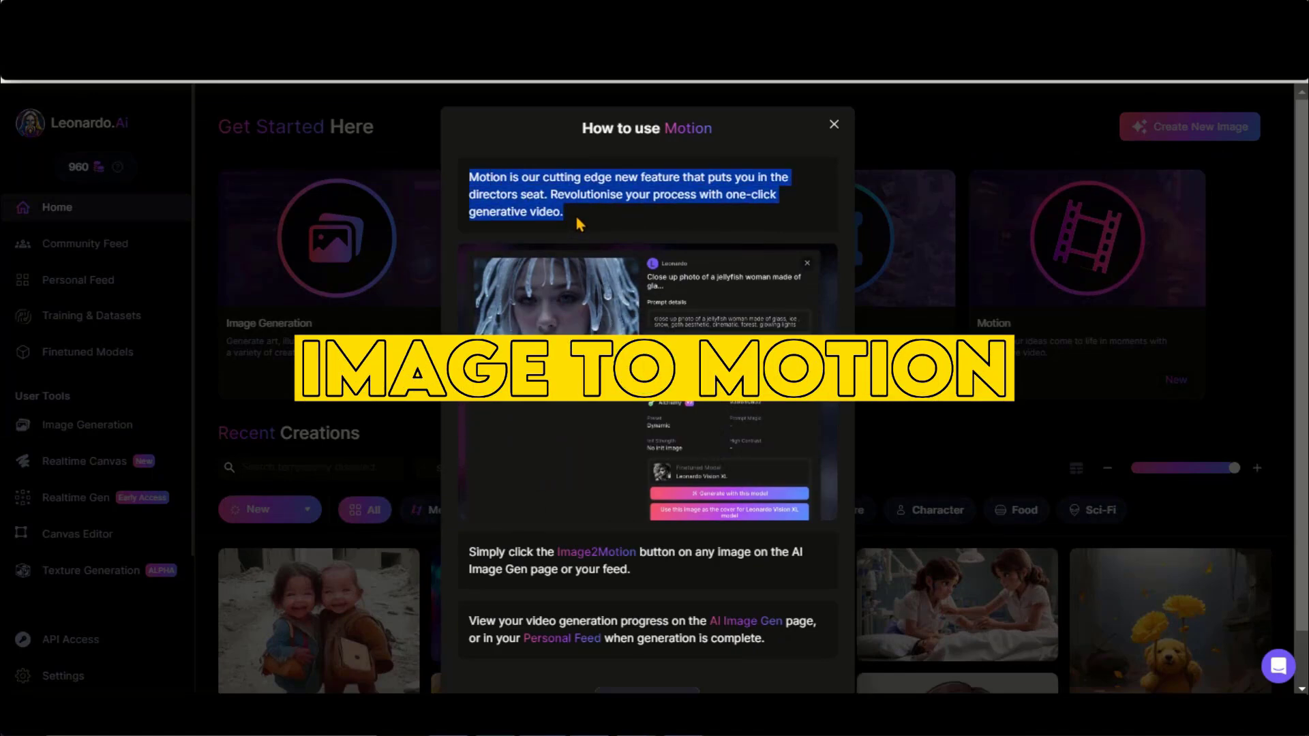
{"action": "left_click", "coordinate": [578, 225]}
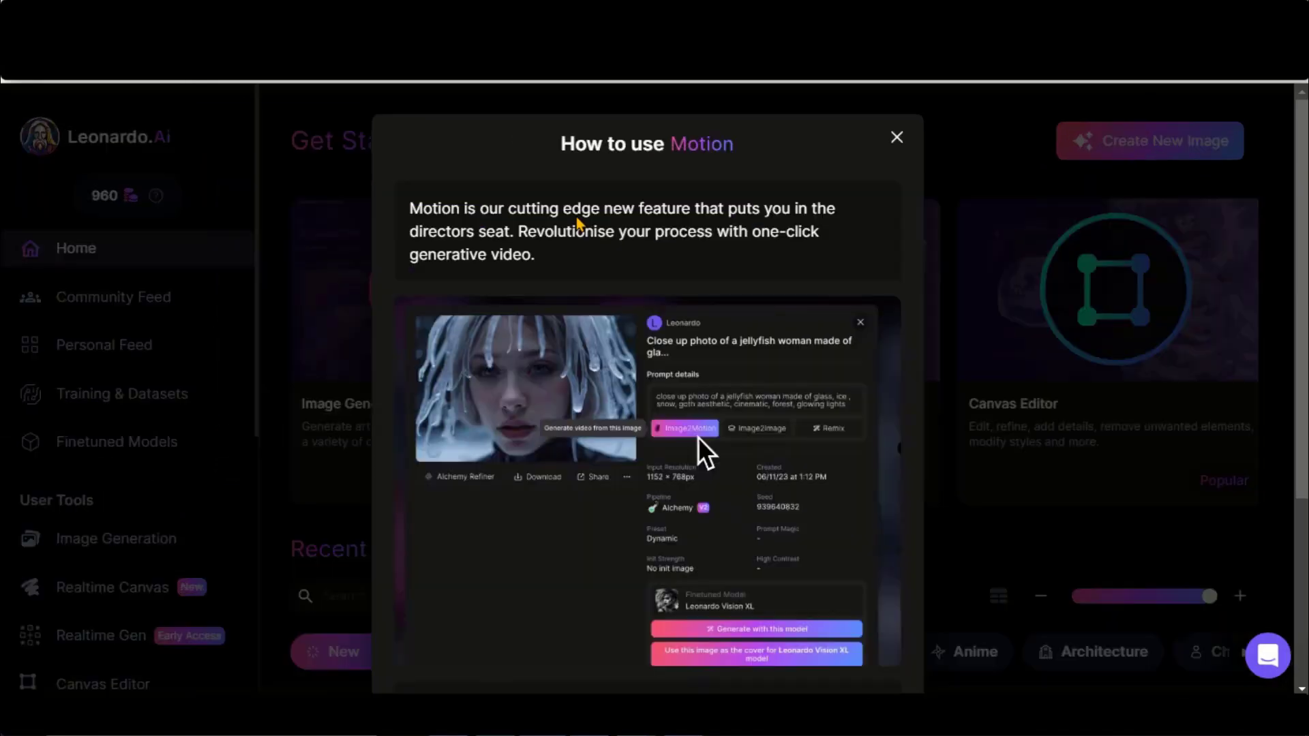
{"action": "left_click_drag", "start_coordinate": [412, 213], "coordinate": [549, 274]}
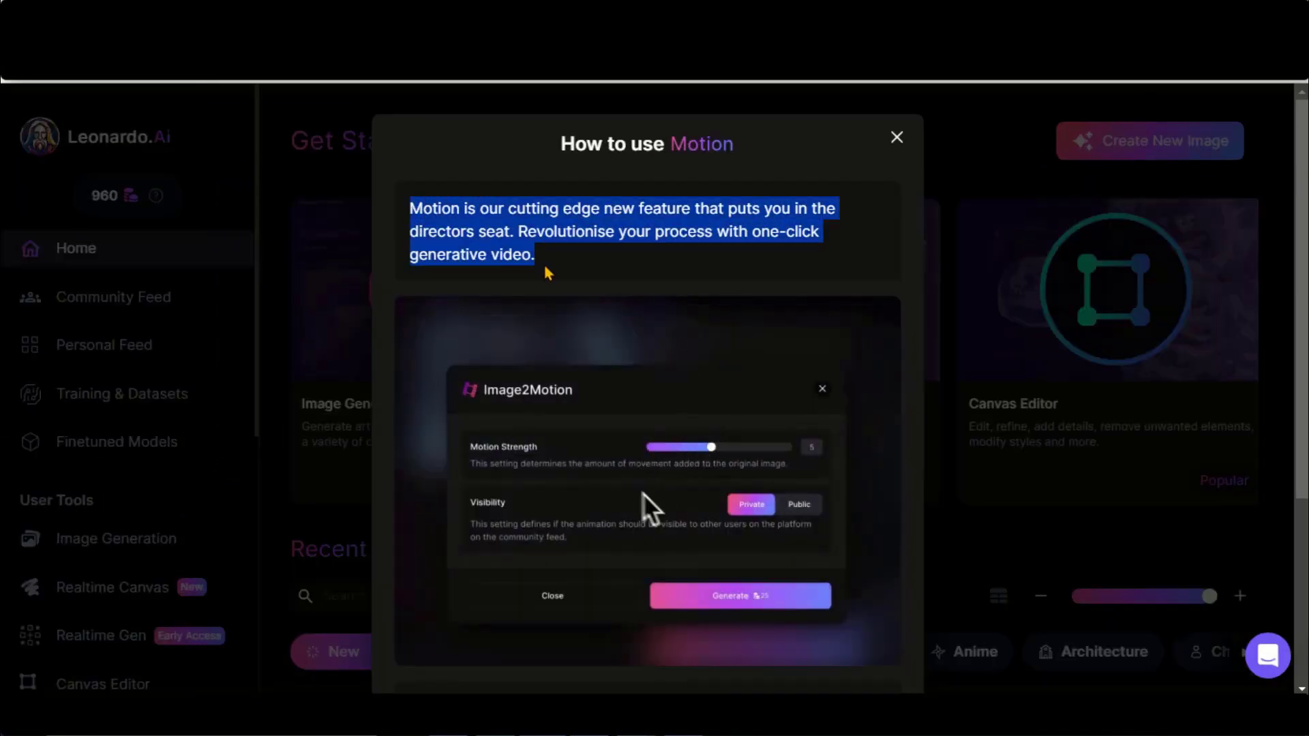
{"action": "left_click", "coordinate": [548, 274]}
{"action": "scroll", "coordinate": [563, 331], "scroll_direction": "down", "scroll_amount": 3}
{"action": "scroll", "coordinate": [563, 330], "scroll_direction": "up", "scroll_amount": 1}
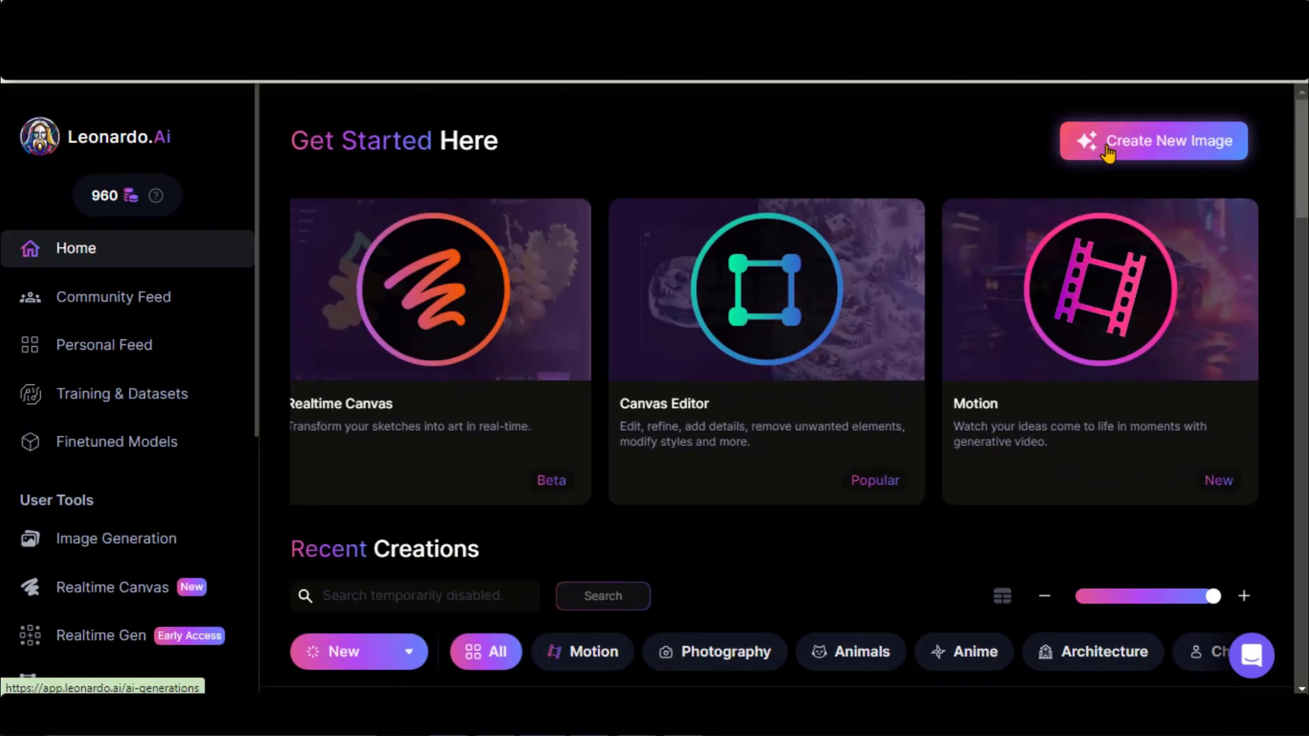
Step: Replace the sunflower prompt with the pasted snow-landscape description and choose the AlbedoBase XL model
{"action": "left_click", "coordinate": [1111, 154]}
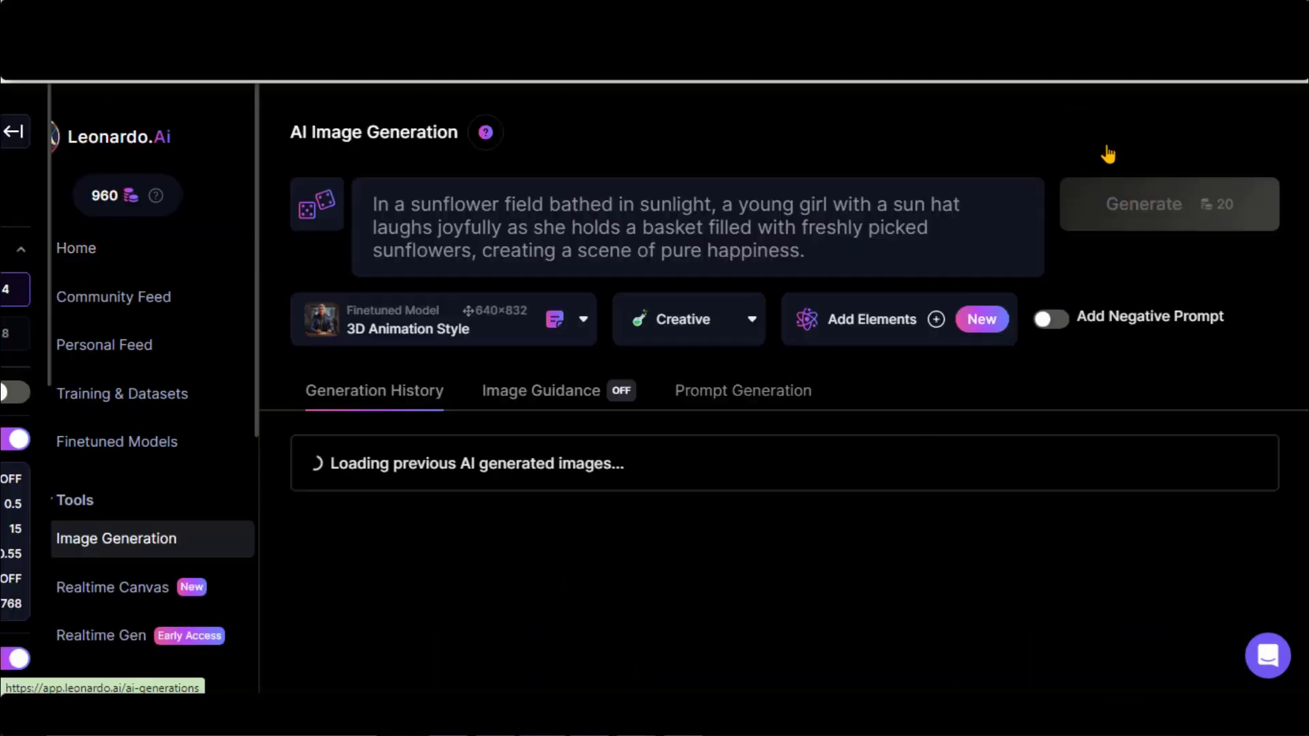
{"action": "left_click_drag", "start_coordinate": [805, 251], "coordinate": [354, 205]}
{"action": "type", "text": "In a snow-covered landscape, a young girl with a sled grins with excitement, capturing the pure delight of a winter day filled with play and adventure."}
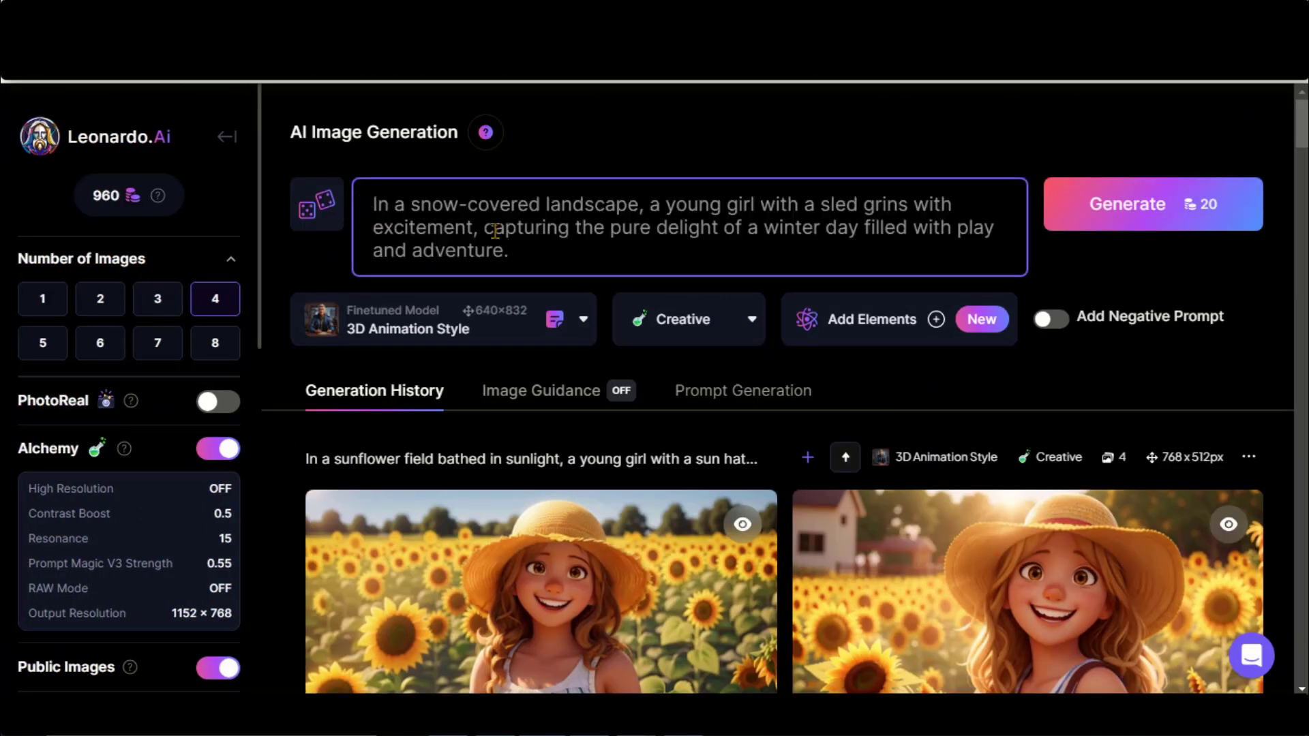
{"action": "left_click", "coordinate": [460, 331]}
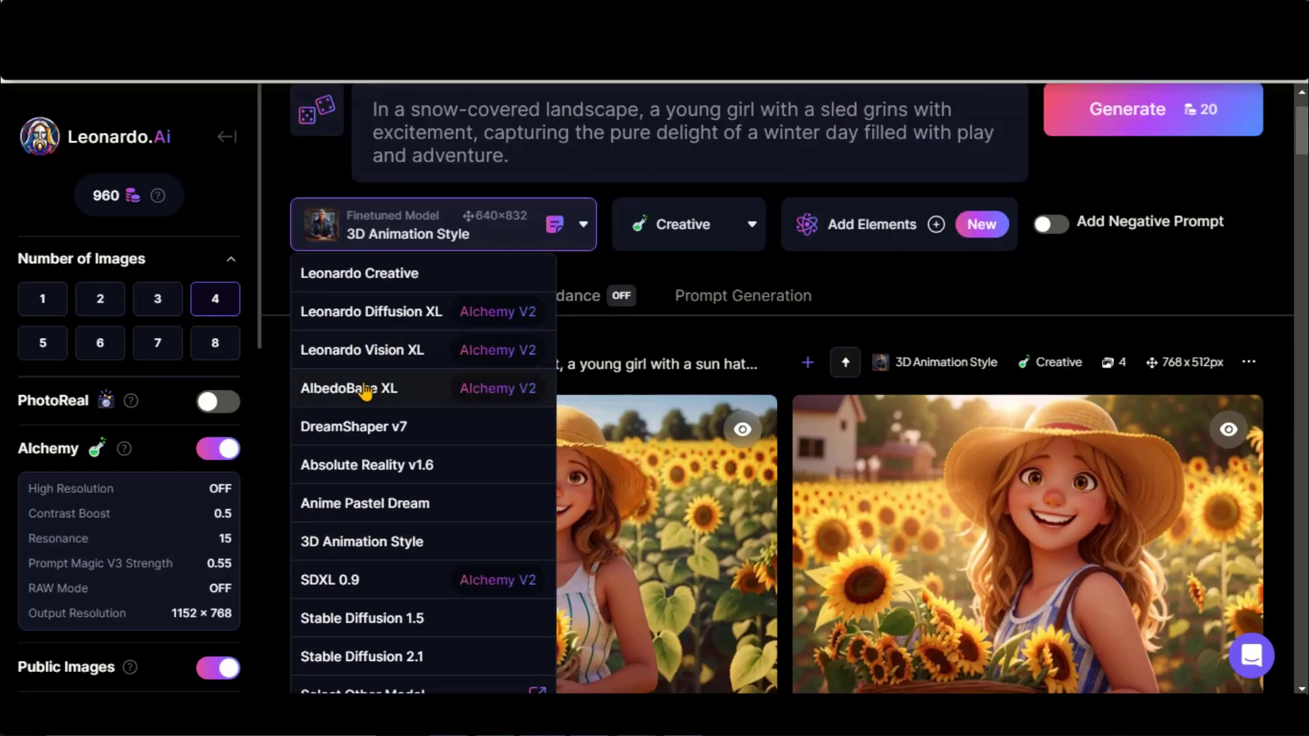
{"action": "left_click", "coordinate": [378, 386]}
Step: Keep the Creative preset and set the aspect ratio to 16:9
{"action": "left_click", "coordinate": [685, 229]}
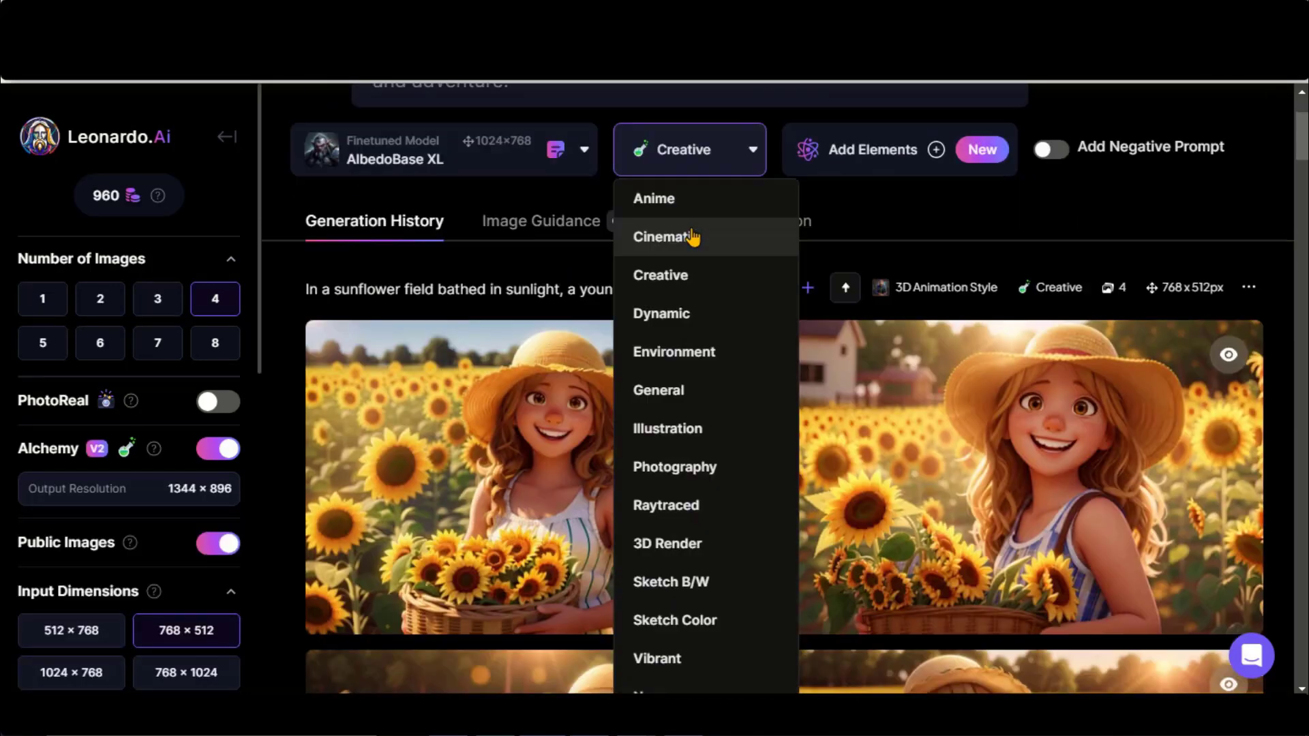
{"action": "left_click", "coordinate": [648, 275]}
{"action": "scroll", "coordinate": [141, 348], "scroll_direction": "down", "scroll_amount": 5}
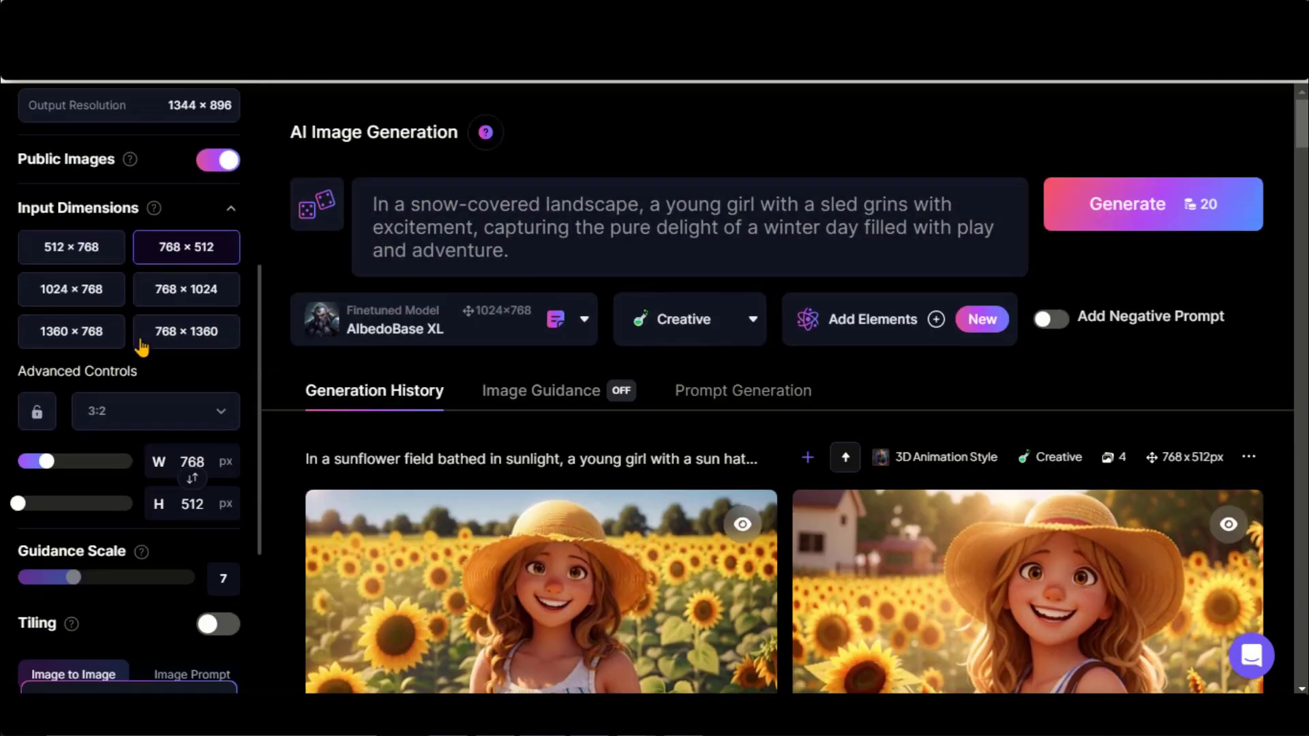
{"action": "left_click", "coordinate": [183, 419]}
{"action": "left_click", "coordinate": [102, 564]}
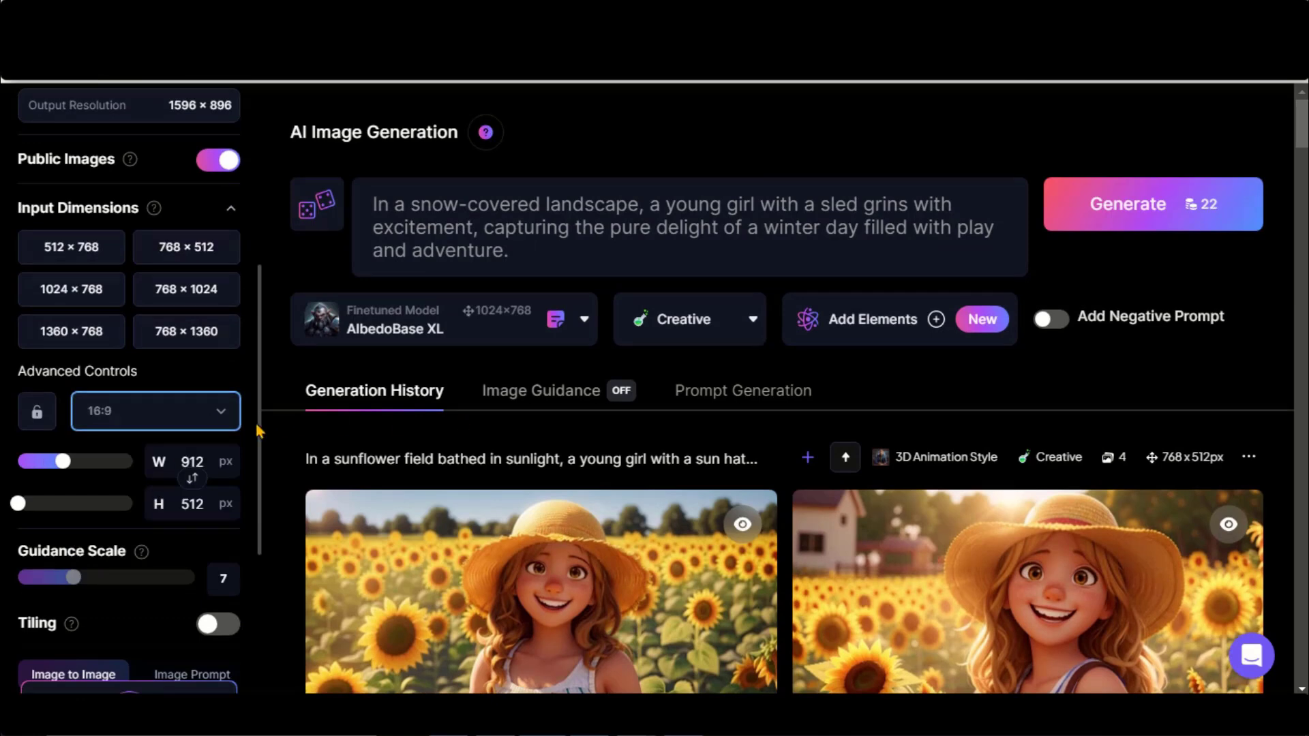
{"action": "scroll", "coordinate": [258, 431], "scroll_direction": "down", "scroll_amount": 3}
{"action": "scroll", "coordinate": [258, 431], "scroll_direction": "up", "scroll_amount": 5}
Step: Generate the snow images and open a finished one in the viewer
{"action": "left_click", "coordinate": [1128, 208]}
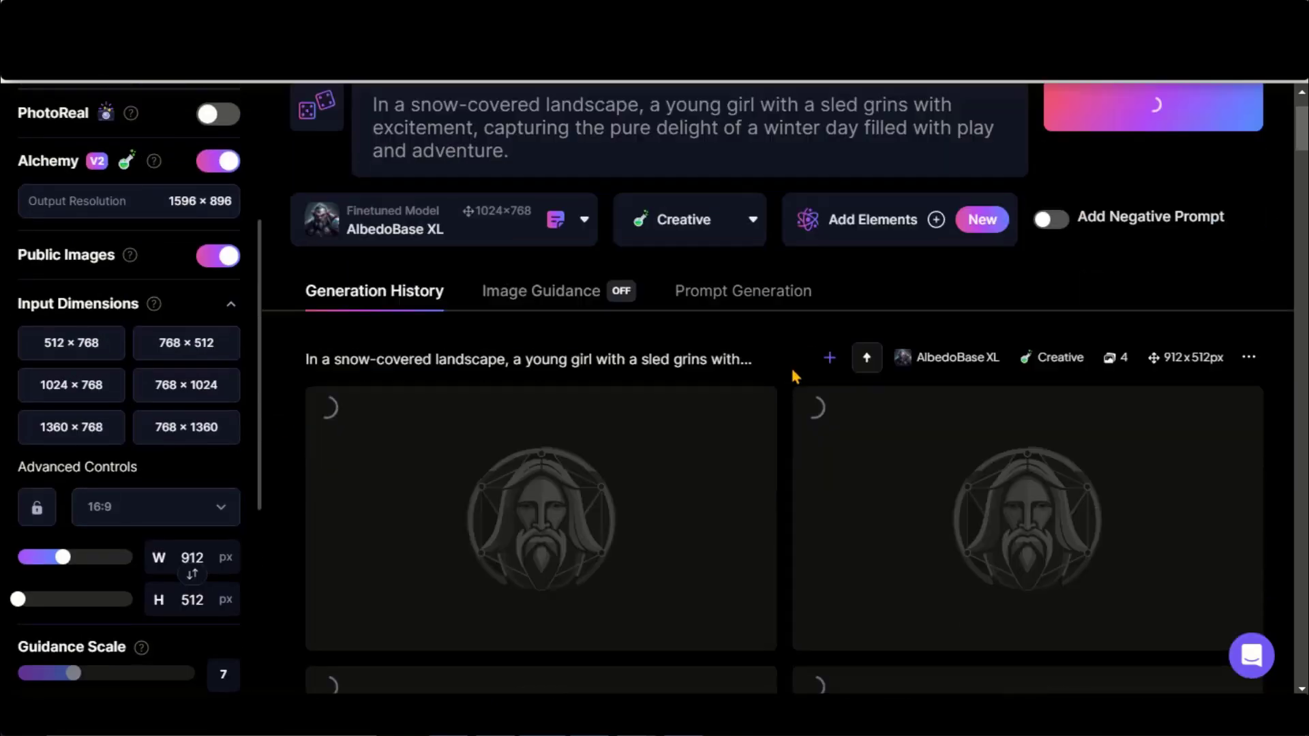
{"action": "scroll", "coordinate": [794, 375], "scroll_direction": "down", "scroll_amount": 2}
{"action": "left_click_drag", "start_coordinate": [307, 268], "coordinate": [422, 267]}
{"action": "left_click", "coordinate": [409, 269]}
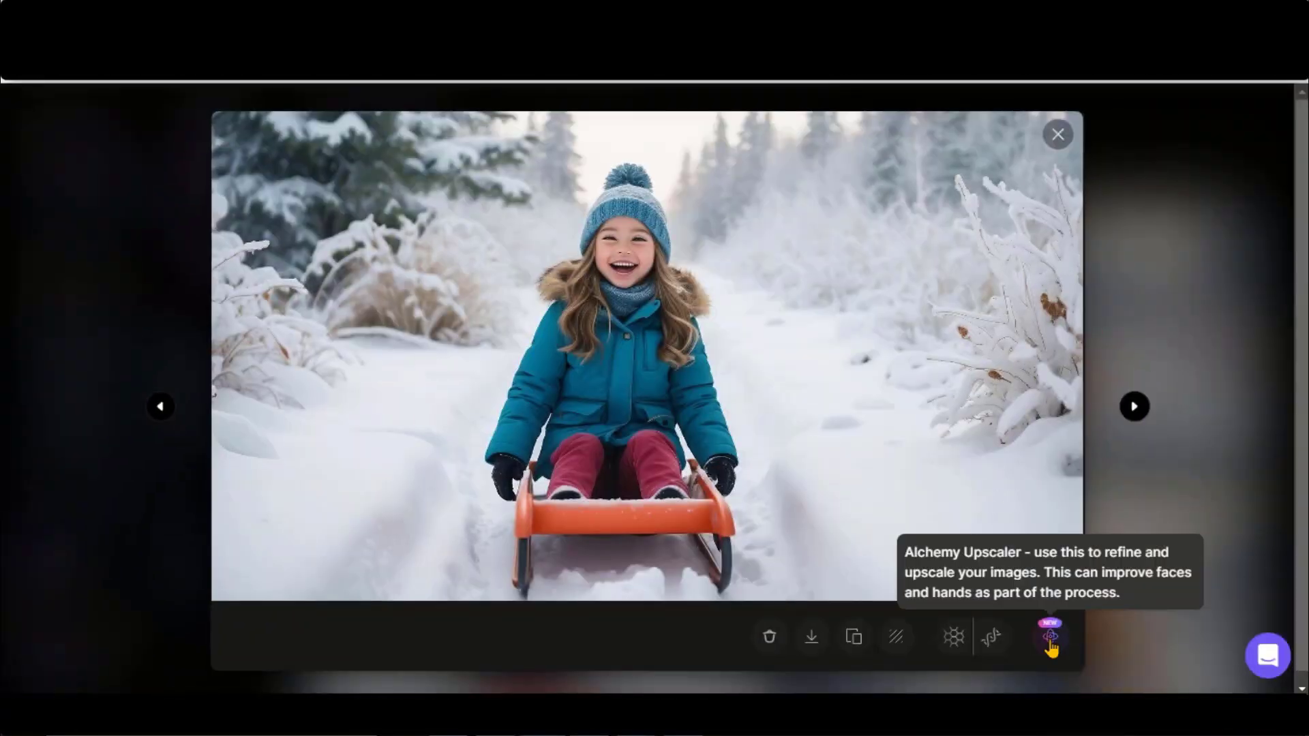
Step: Generate a private Motion video from the girl-on-sled image
{"action": "left_click", "coordinate": [1057, 135]}
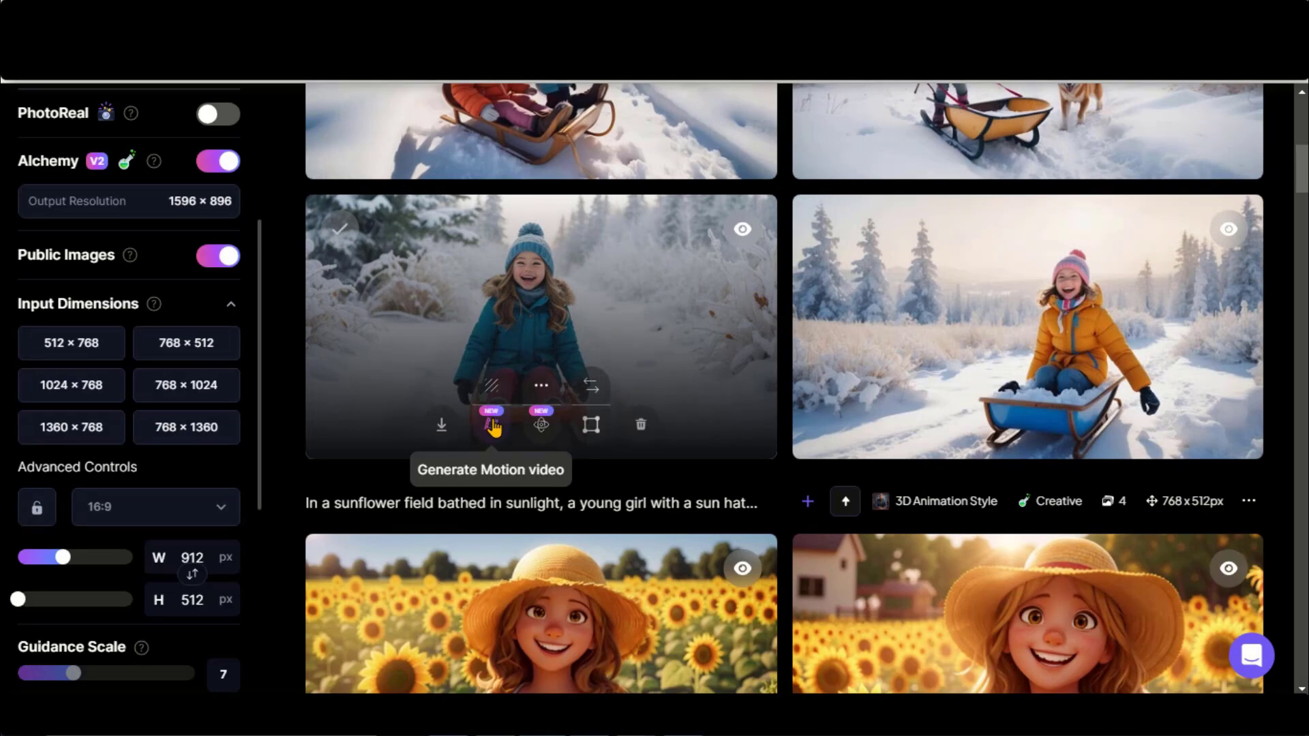
{"action": "left_click", "coordinate": [491, 425]}
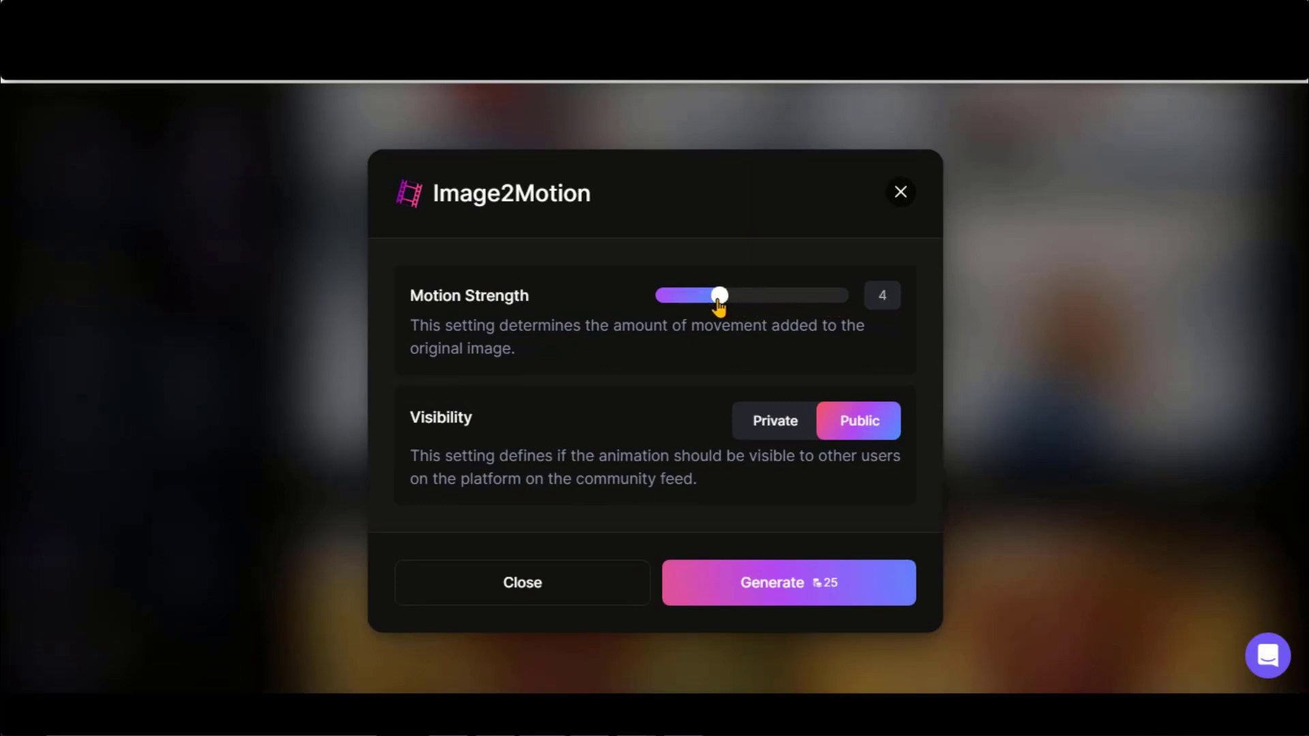
{"action": "left_click", "coordinate": [780, 430]}
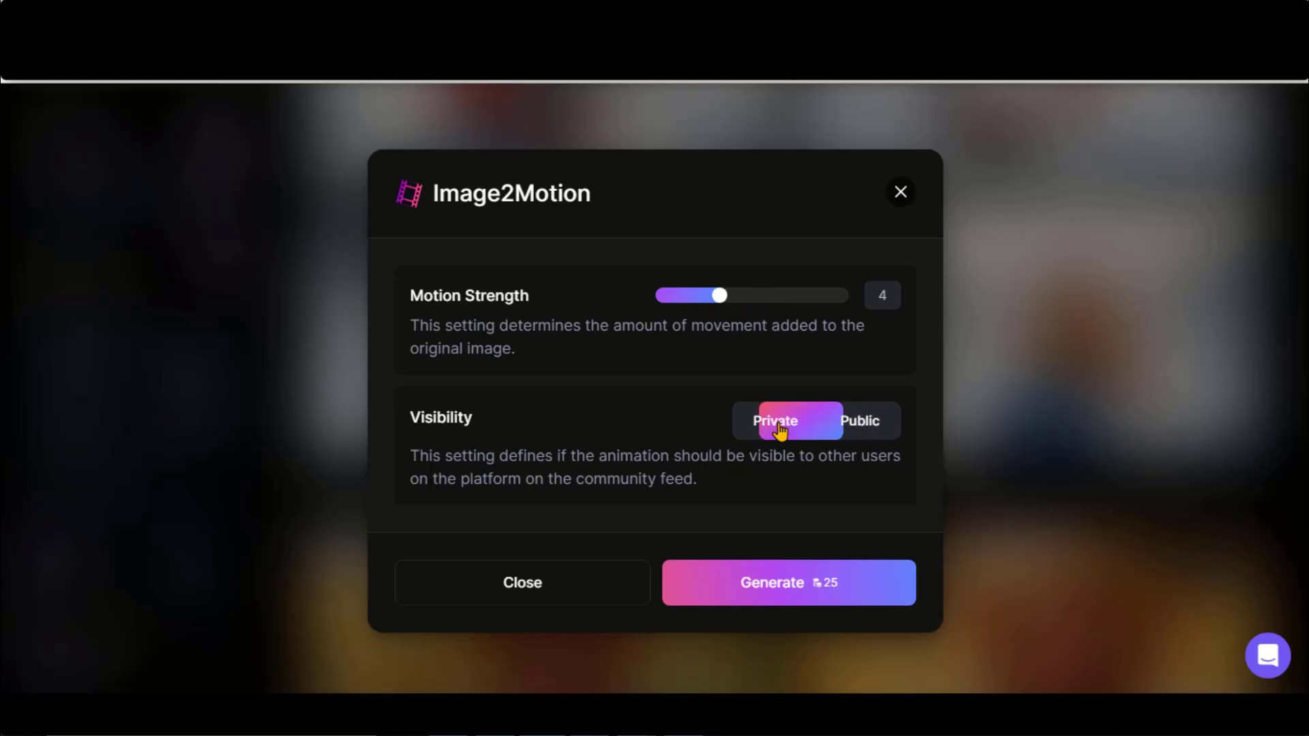
{"action": "left_click", "coordinate": [790, 599]}
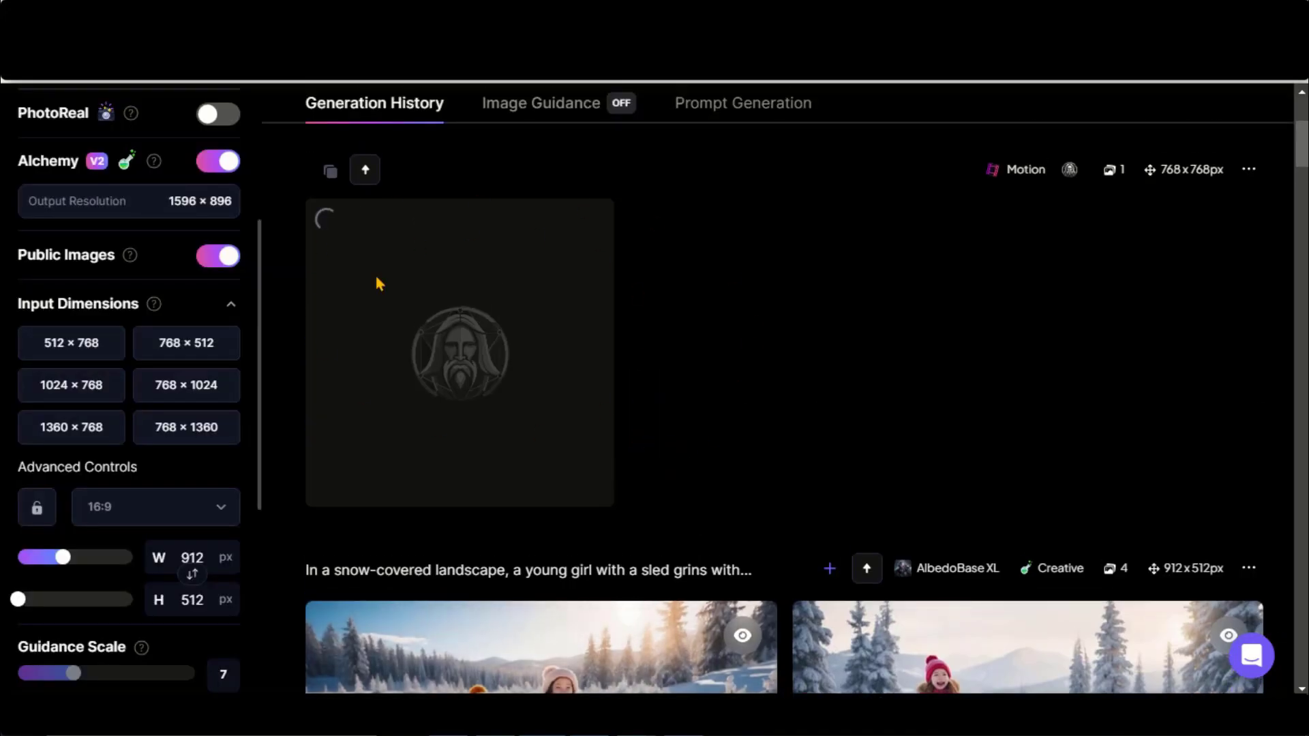
Step: View the sled video, then generate and enlarge a Motion video of the community crystal lotus image
{"action": "left_click", "coordinate": [380, 284]}
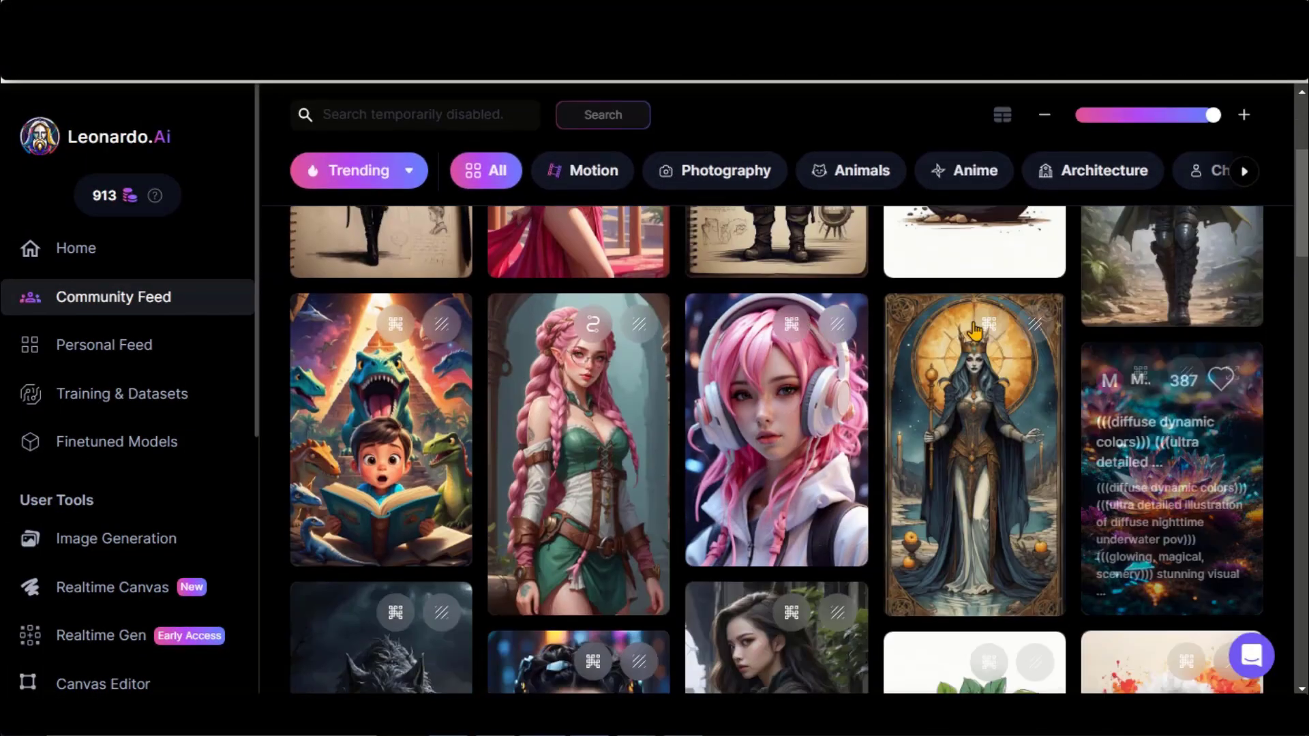
{"action": "left_click", "coordinate": [1186, 491]}
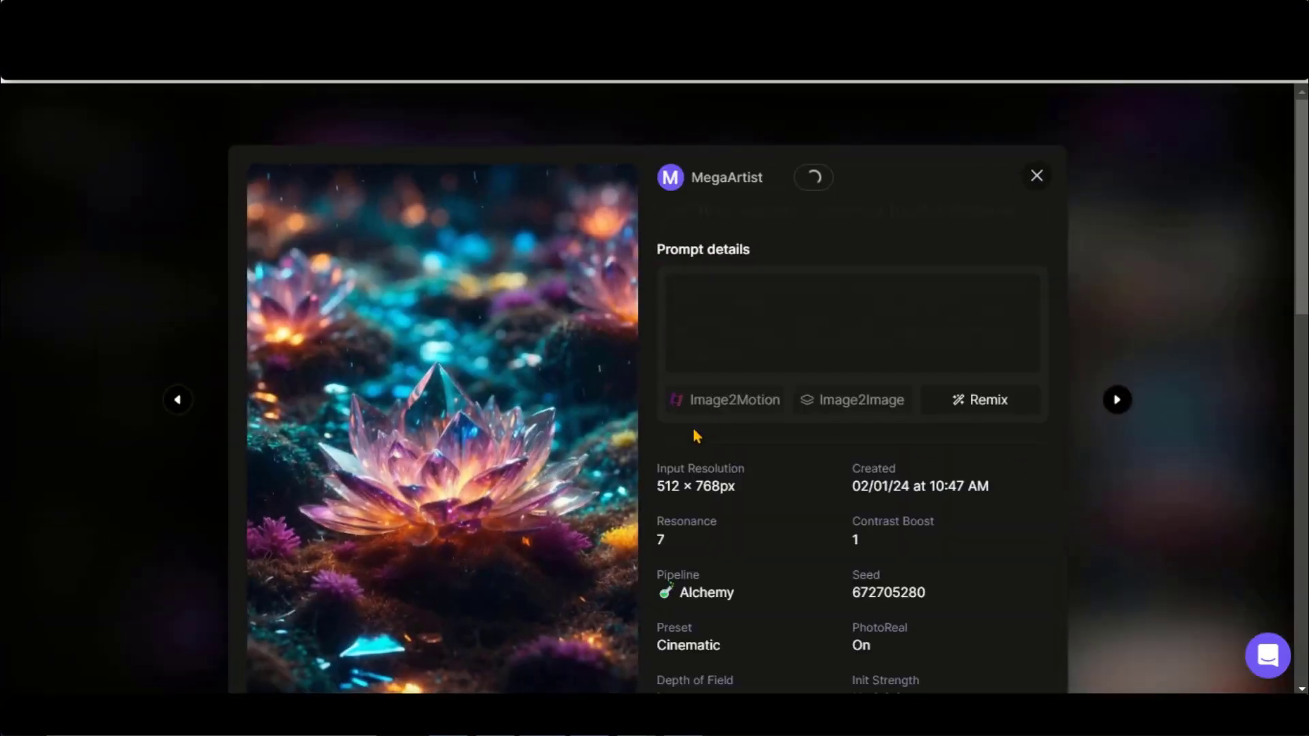
{"action": "left_click", "coordinate": [742, 407]}
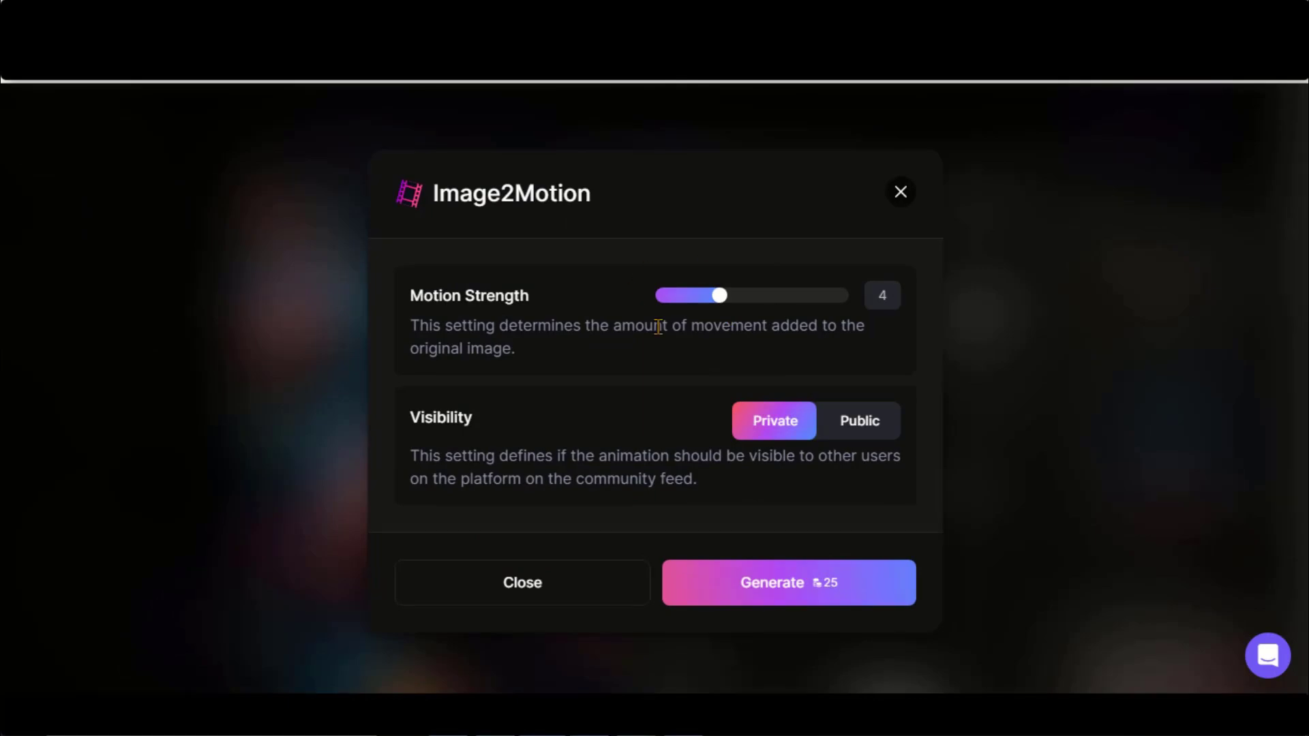
{"action": "left_click", "coordinate": [801, 591]}
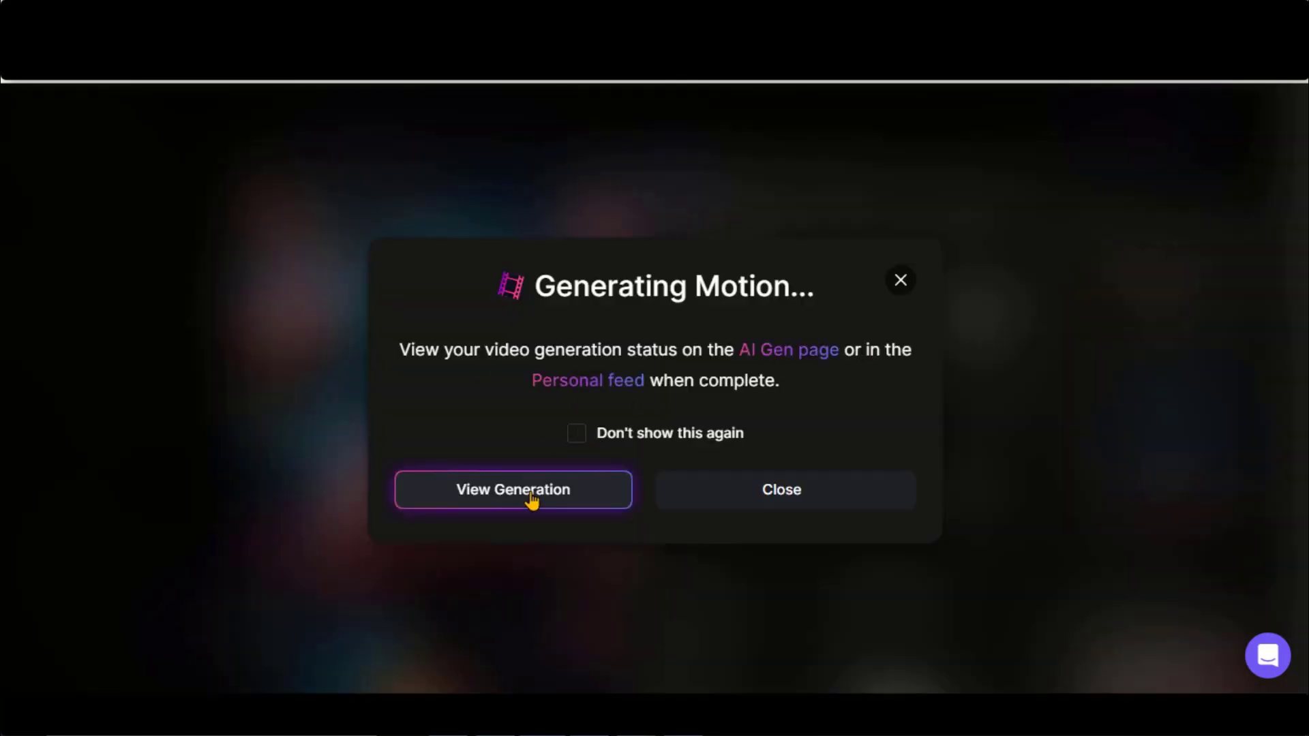
{"action": "left_click", "coordinate": [538, 492]}
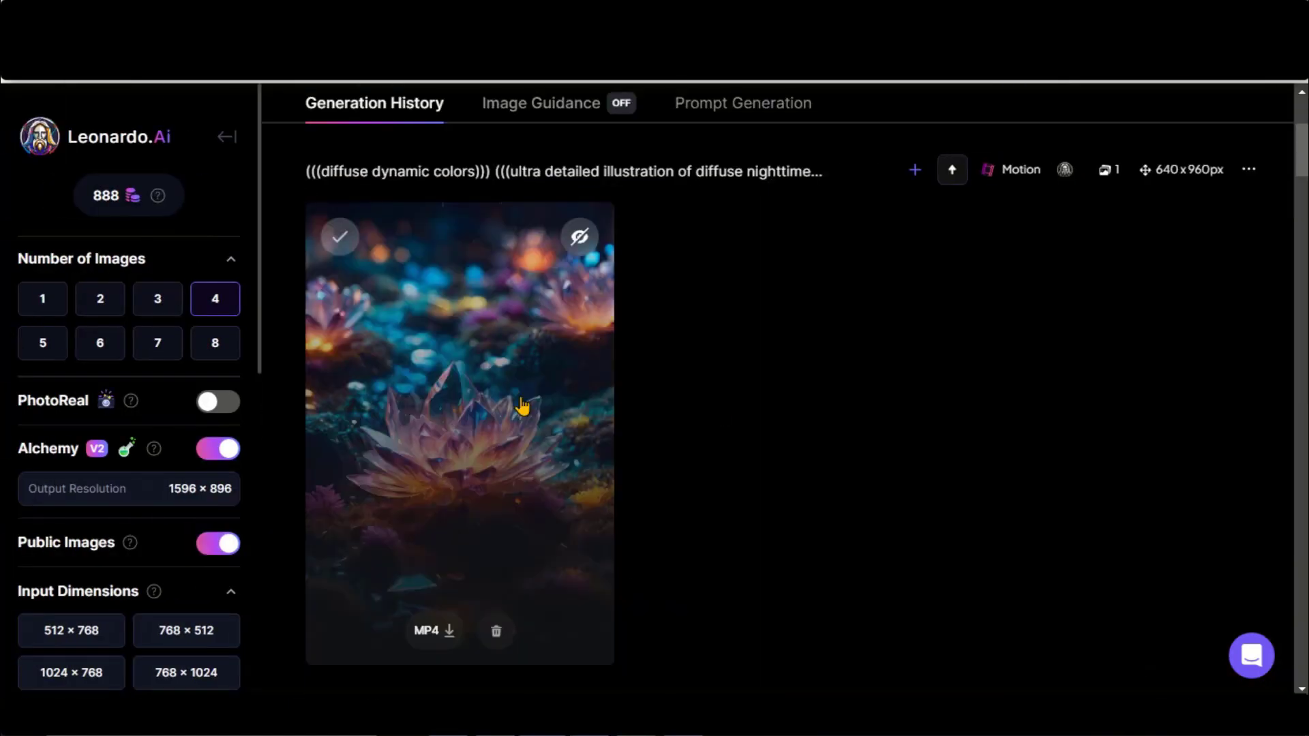
{"action": "left_click", "coordinate": [520, 409]}
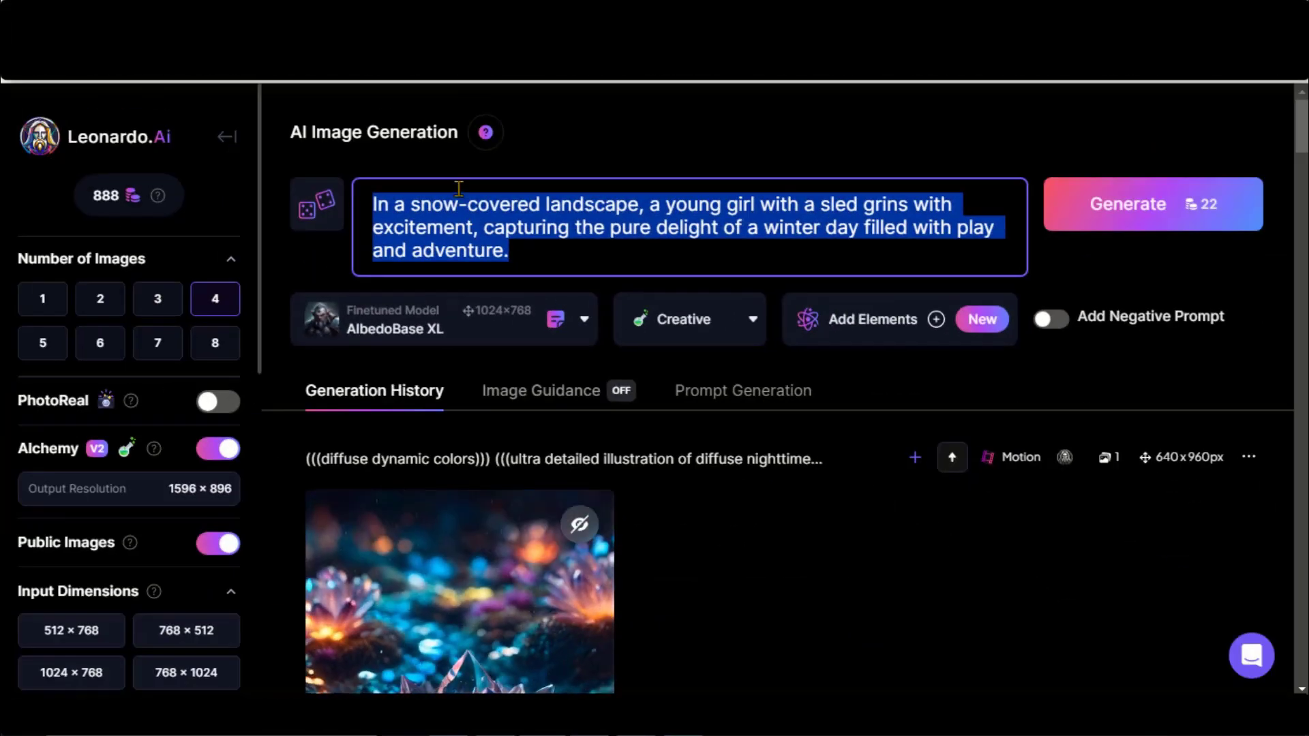
Step: Generate images from the pasted crystalline-lake prompt with 3D Animation Style and the 3D Render preset
{"action": "type", "text": "At the edge of a crystalline lake in a fantasy realm, a young boy with a magical staff summons elemental powers, causing the water to ripple with ethereal energy."}
{"action": "left_click", "coordinate": [584, 319]}
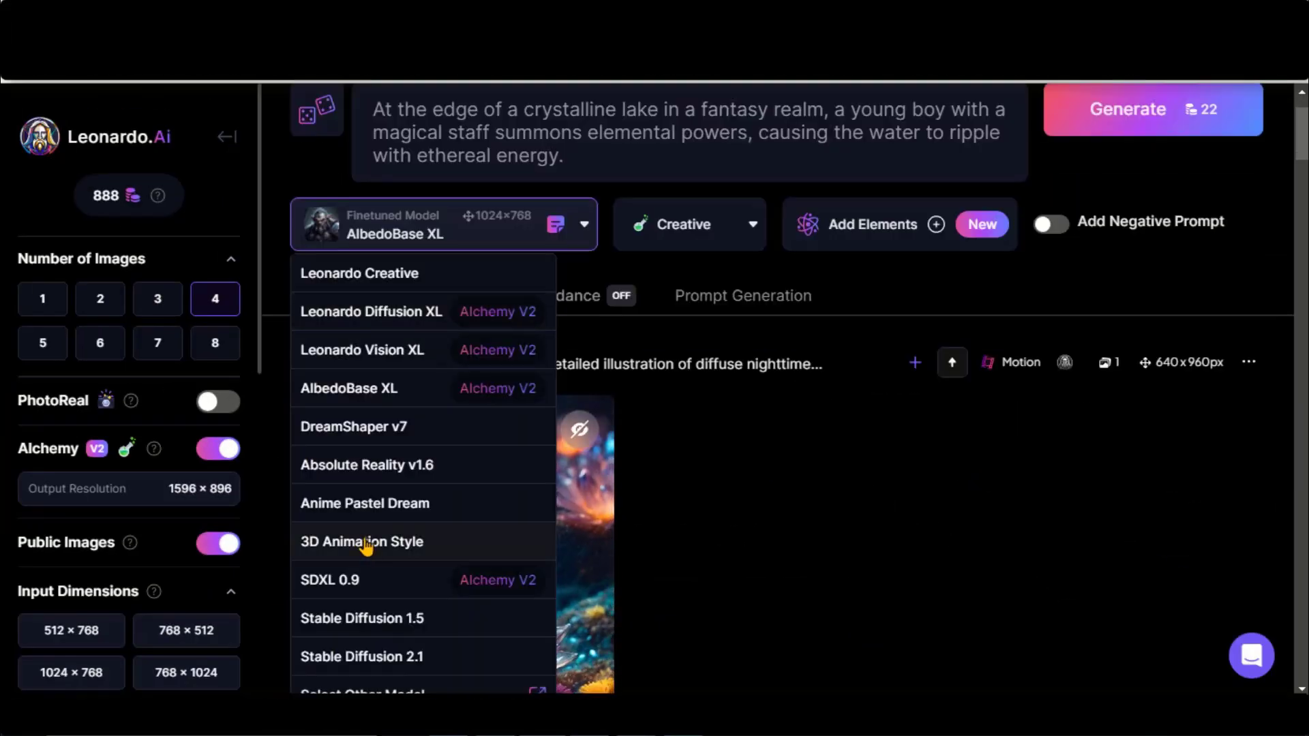
{"action": "left_click", "coordinate": [345, 459]}
{"action": "left_click", "coordinate": [707, 225]}
{"action": "left_click", "coordinate": [666, 576]}
{"action": "key", "text": "ctrl+Return"}
{"action": "scroll", "coordinate": [509, 465], "scroll_direction": "down", "scroll_amount": 3}
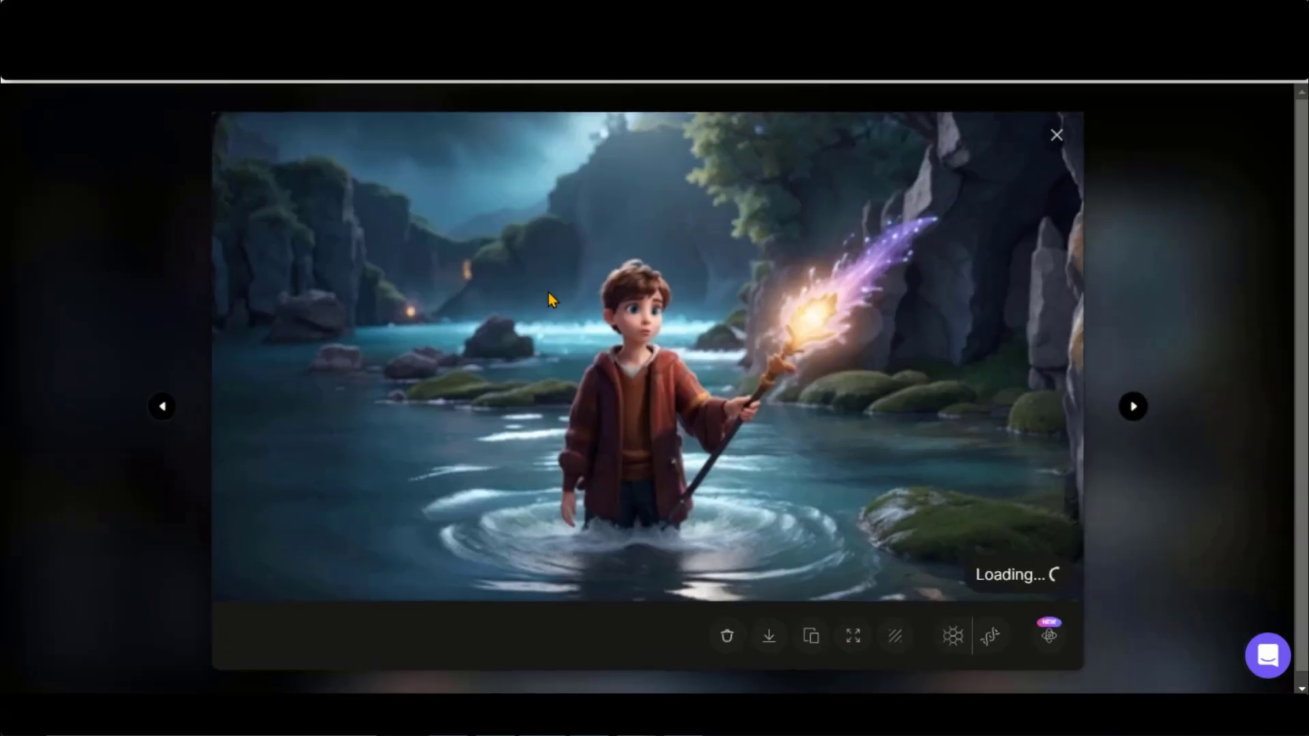
Step: Browse the lake images and generate a Motion video from one of them
{"action": "left_click", "coordinate": [1135, 407]}
{"action": "left_click", "coordinate": [1134, 407]}
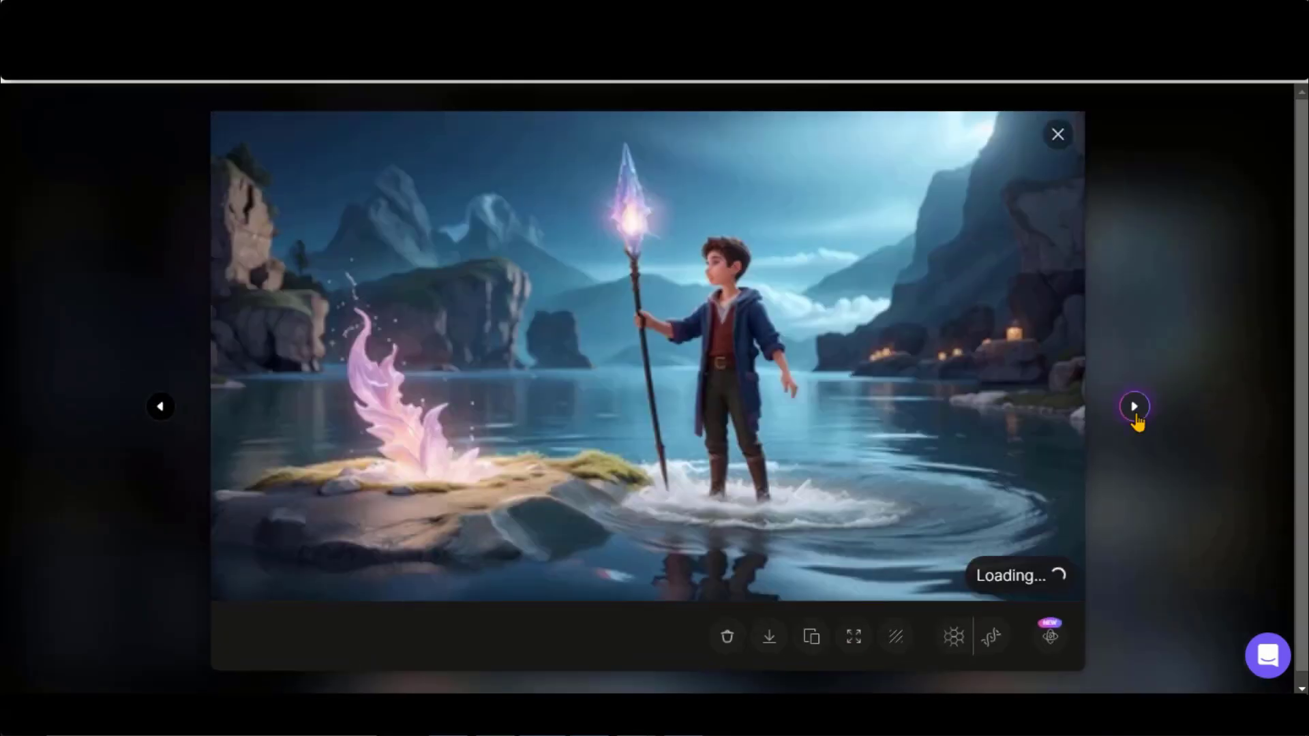
{"action": "key", "text": "Escape"}
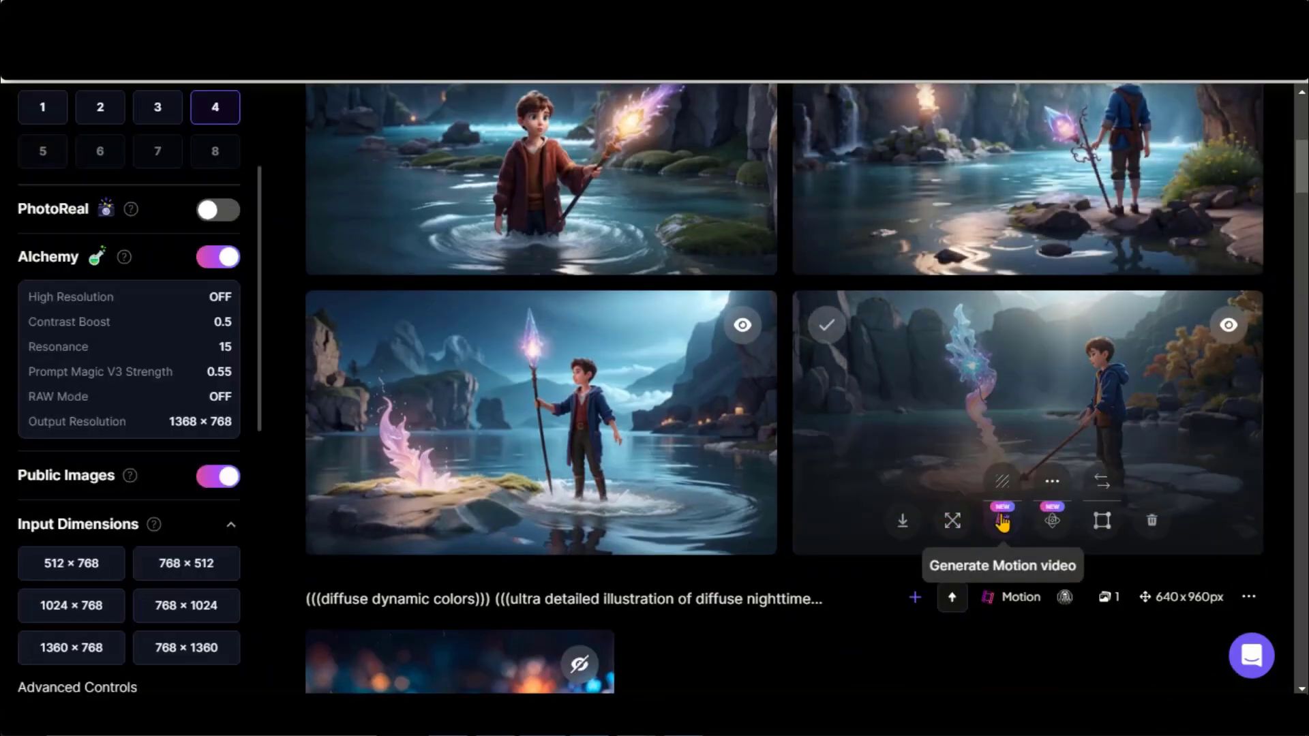
{"action": "left_click", "coordinate": [1002, 522]}
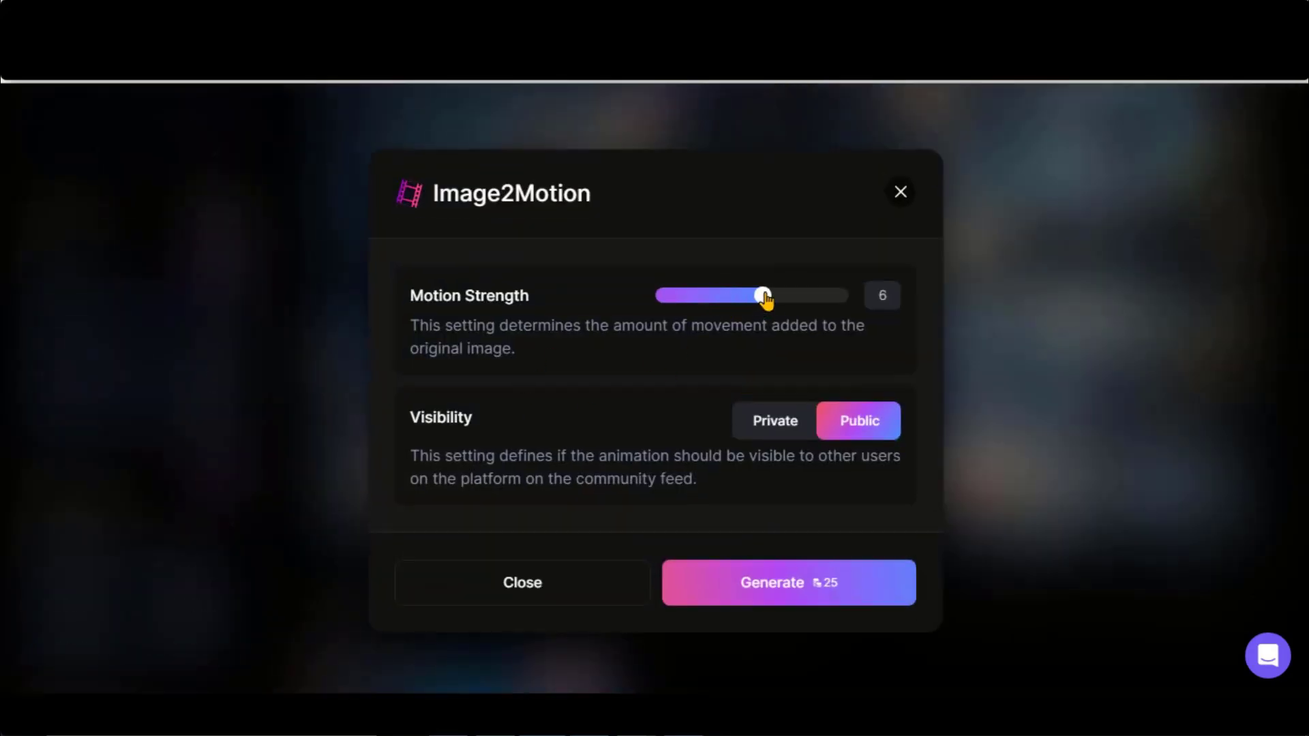
{"action": "left_click", "coordinate": [775, 586]}
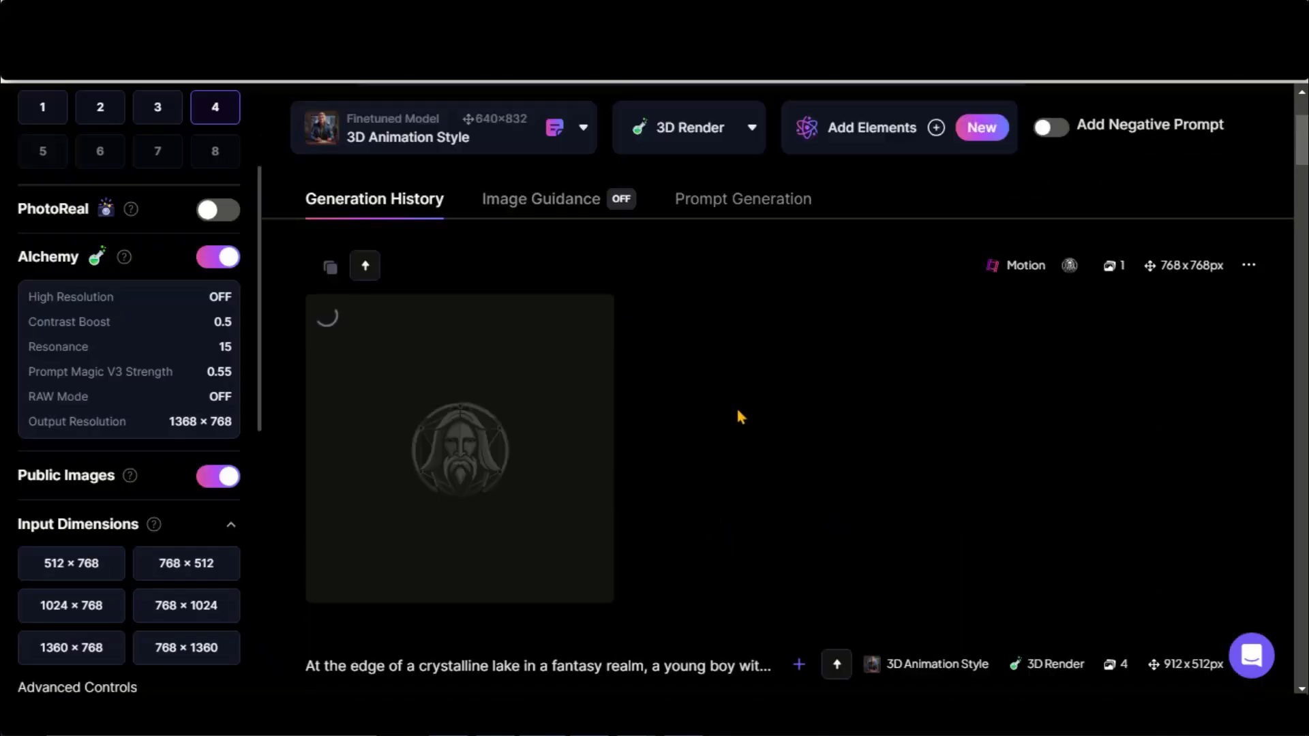